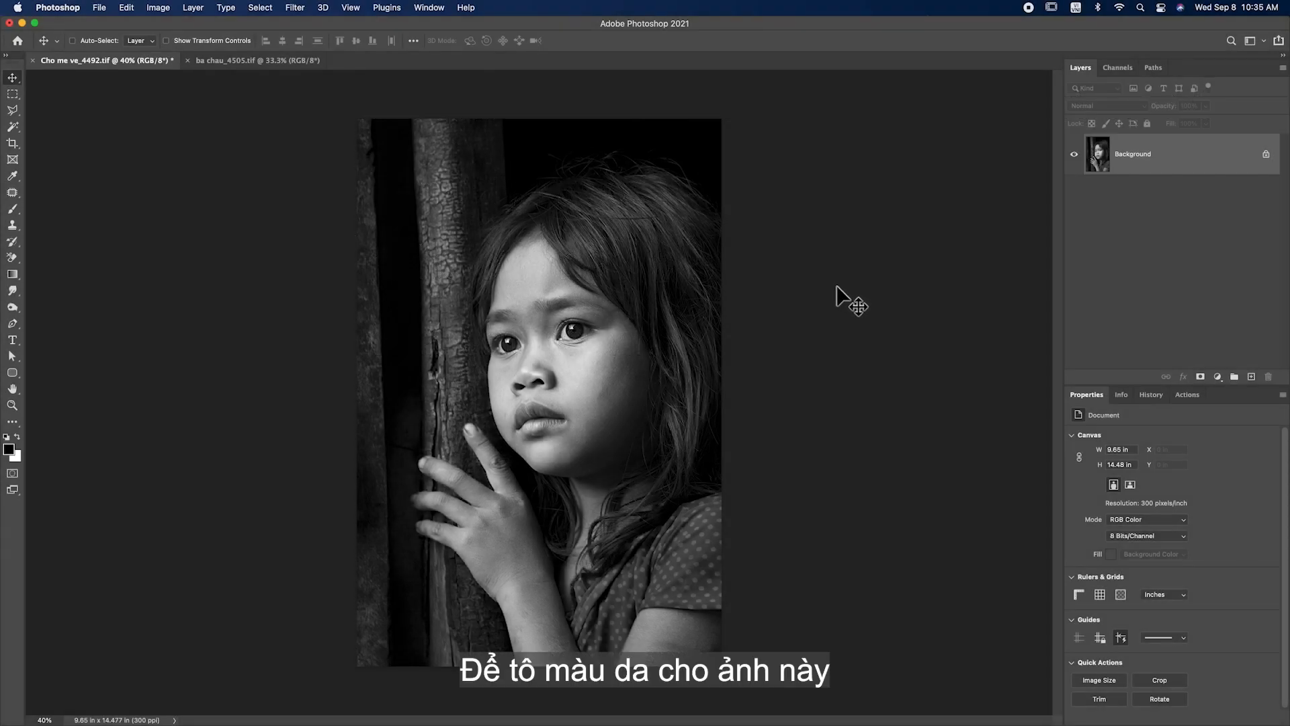
# - Copy the whole ba chau_4505.tif photo into Cho me ve_4492.tif and move it so the woman's face sits beside the girl's
pyautogui.click(260, 64)
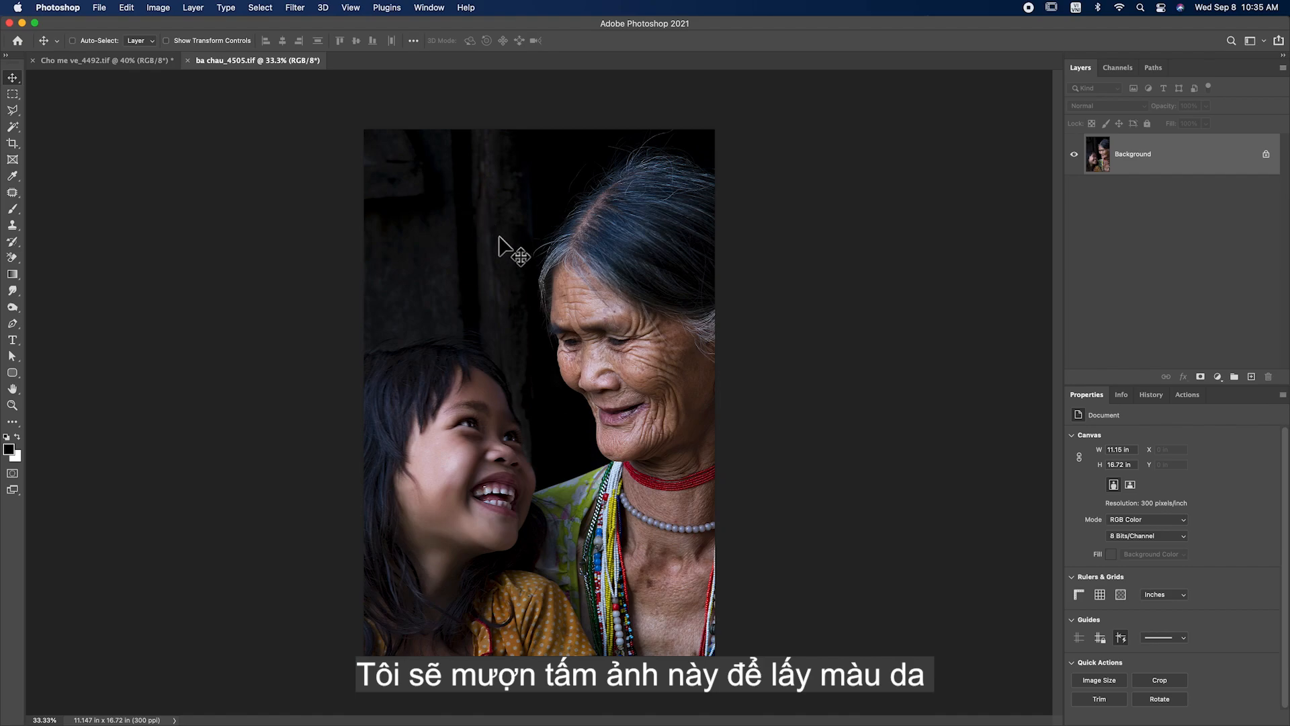
pyautogui.press('super+a')
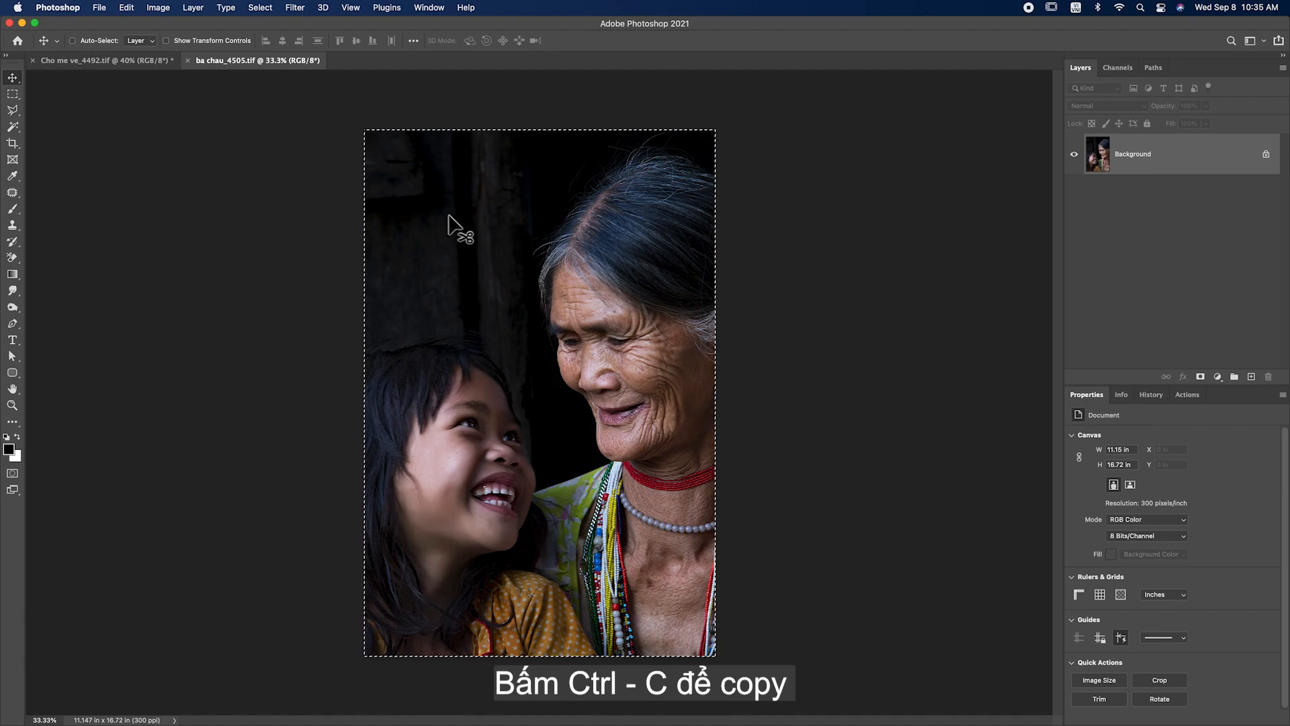
pyautogui.click(102, 61)
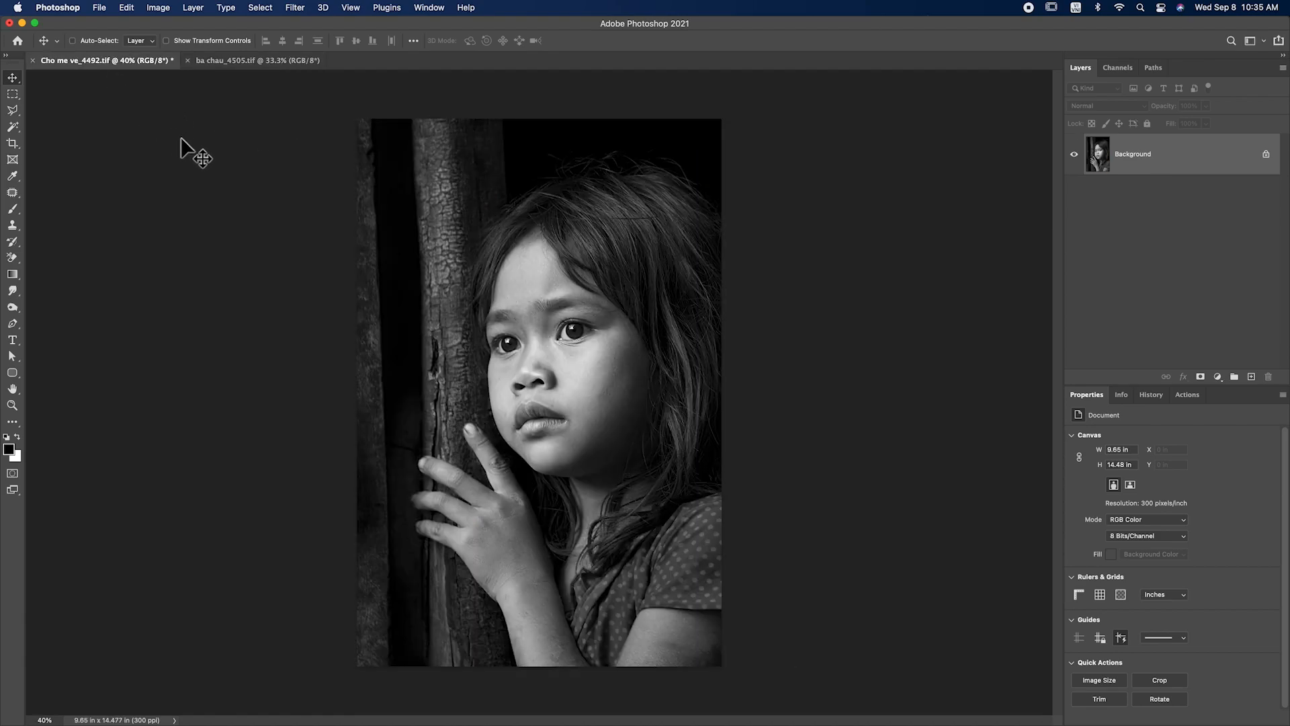
pyautogui.press('super+v')
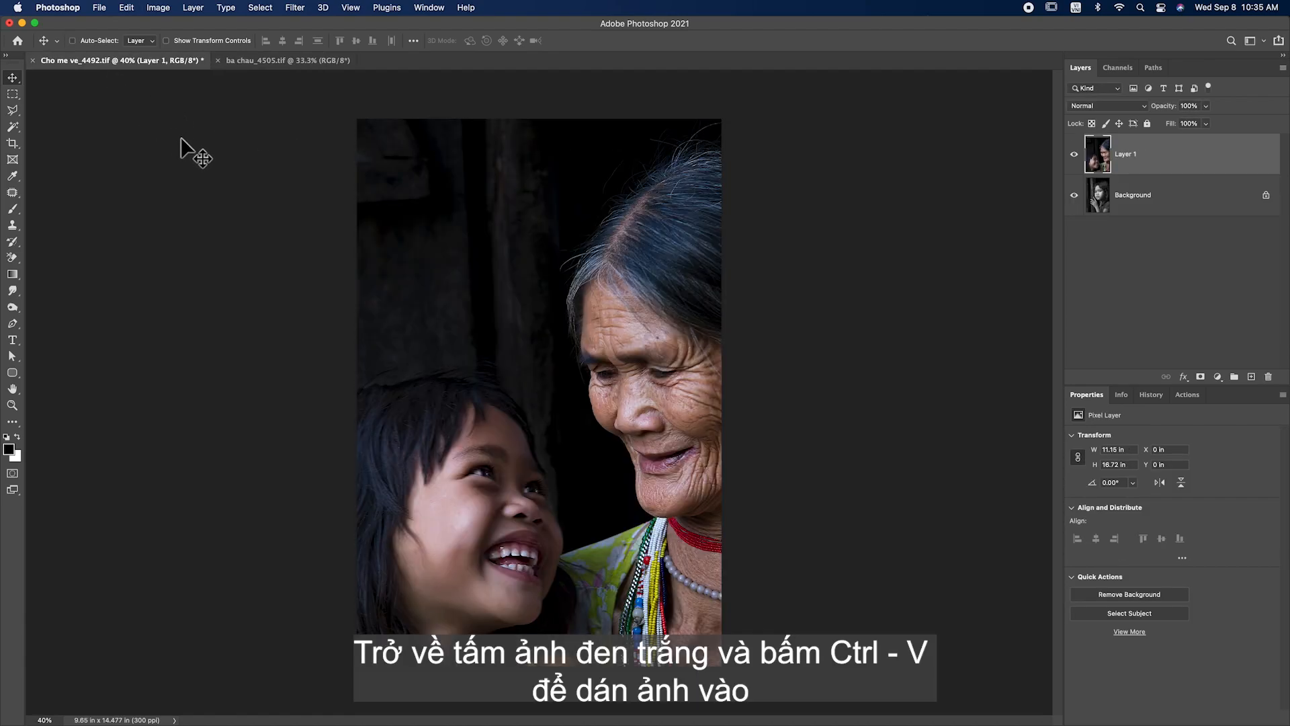
pyautogui.moveTo(638, 412); pyautogui.dragTo(423, 227)
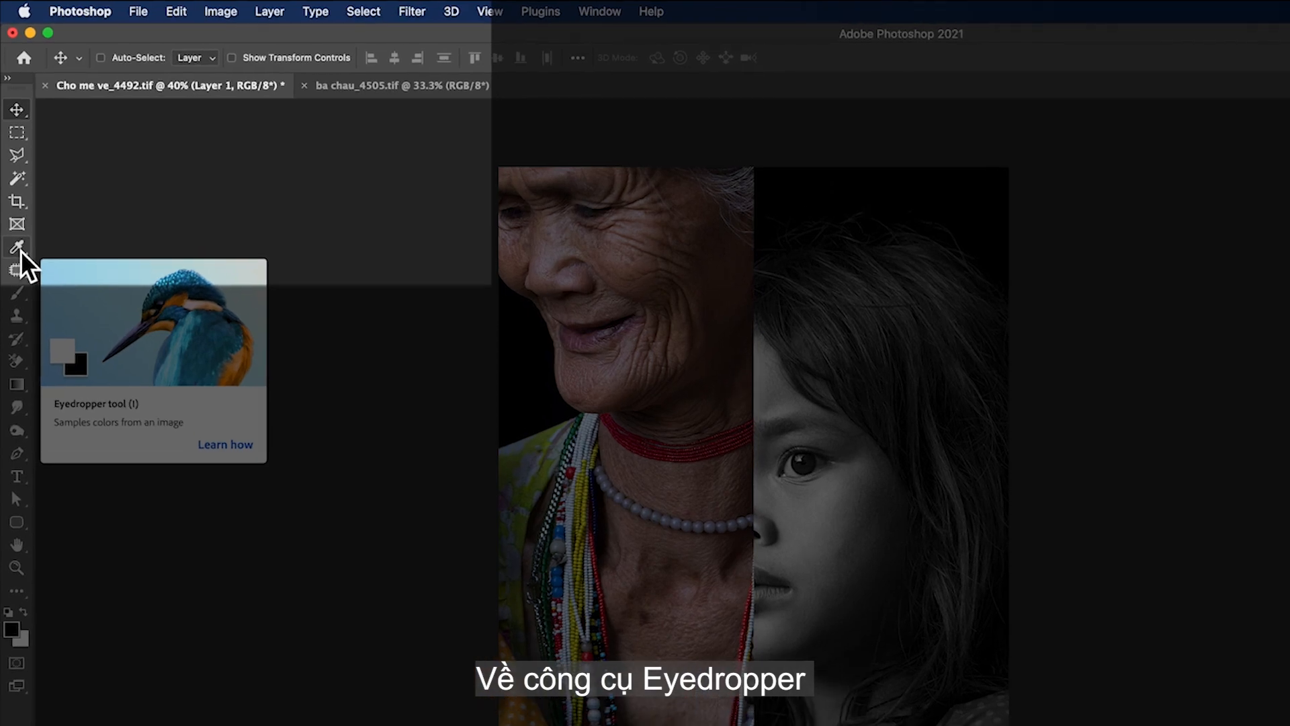
# - Set the Eyedropper tool to a 5 by 5 Average sample size, sampling All Layers
pyautogui.click(12, 176)
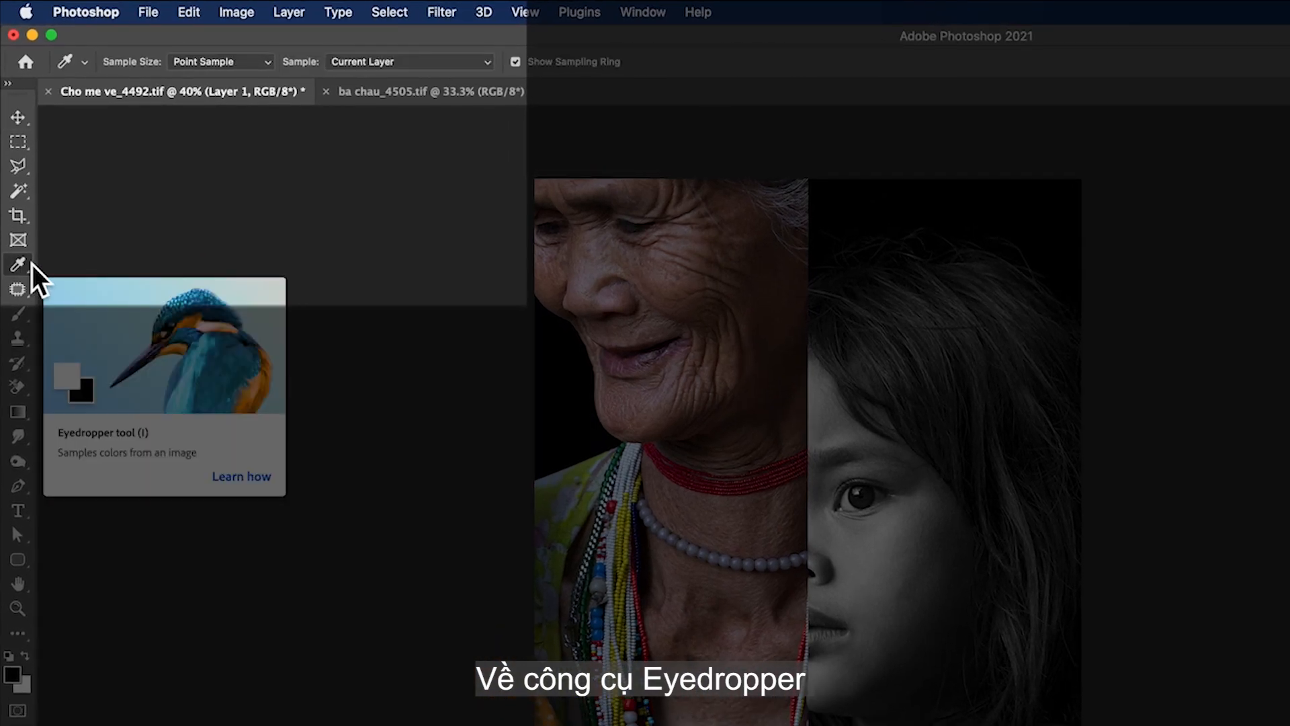
pyautogui.click(273, 70)
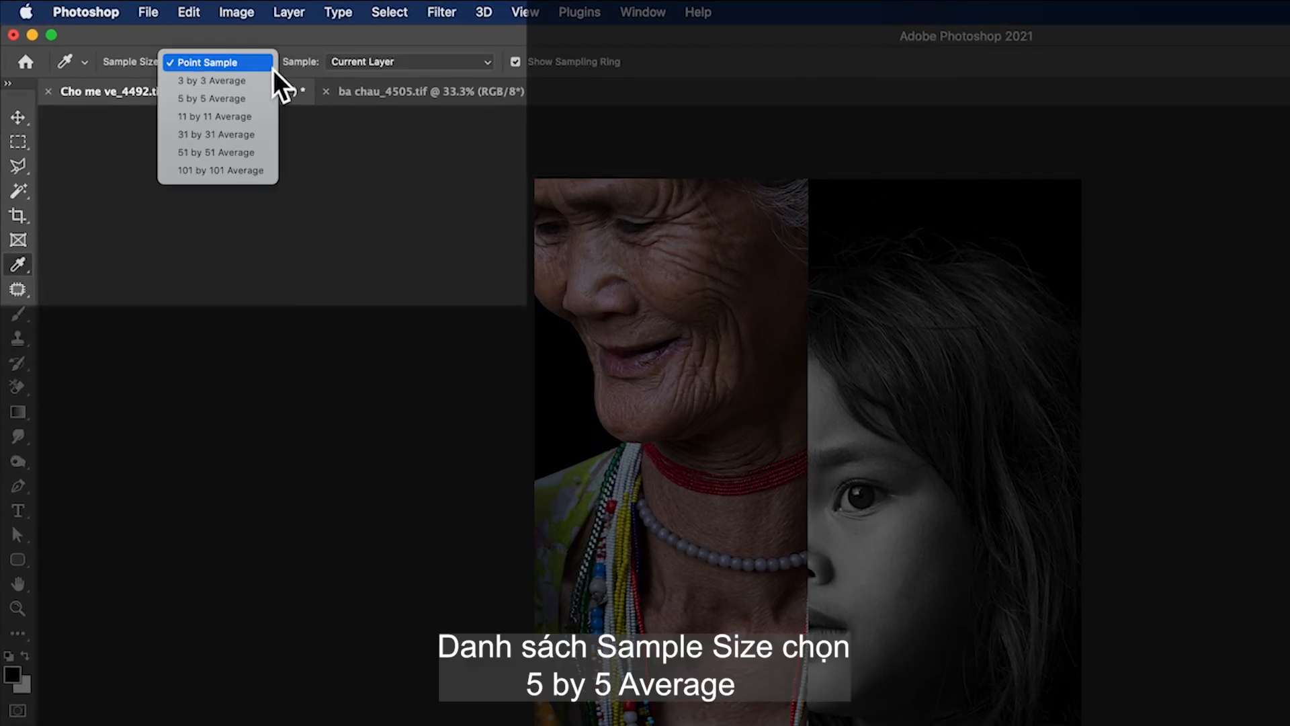
pyautogui.click(250, 105)
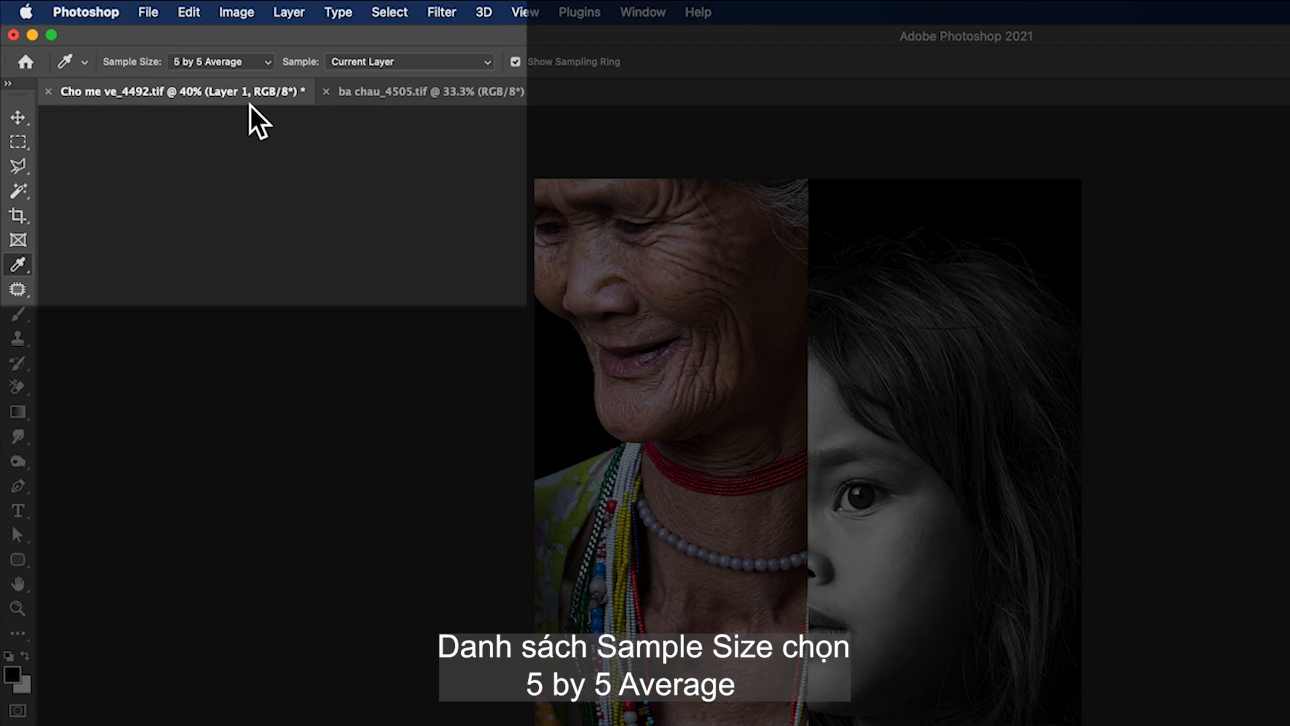
pyautogui.click(490, 68)
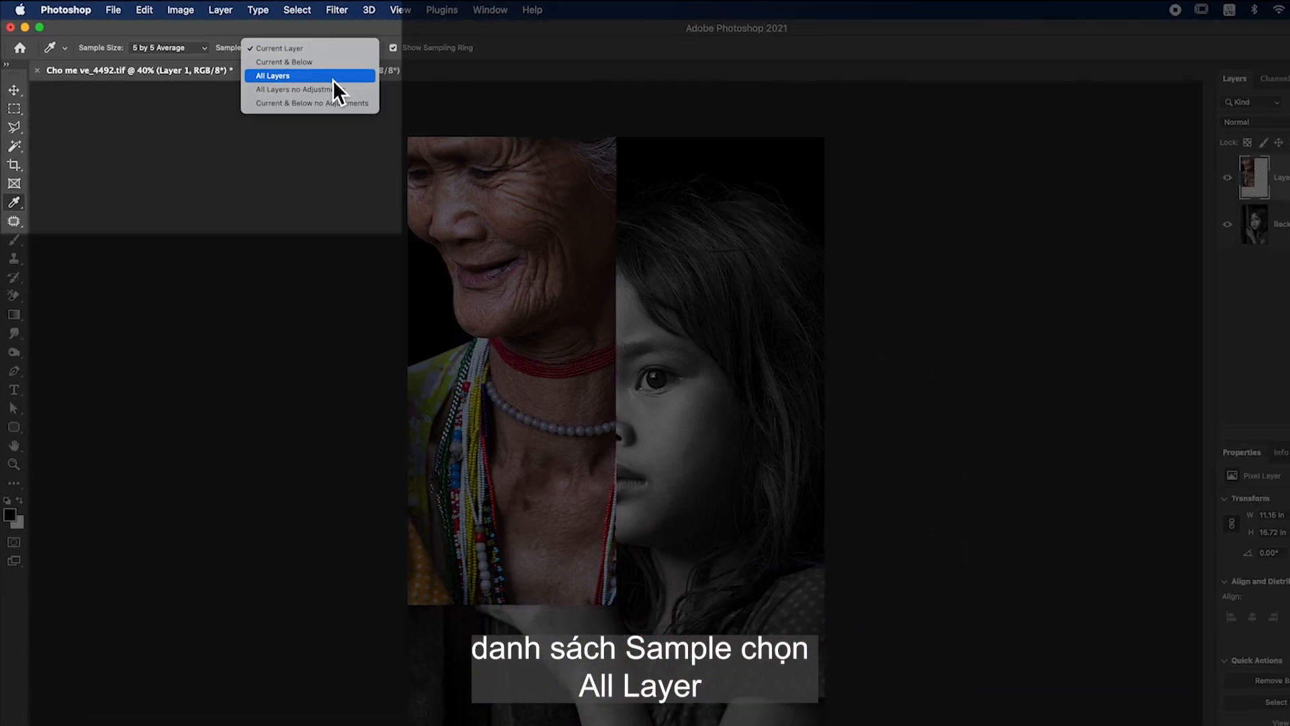
pyautogui.click(437, 100)
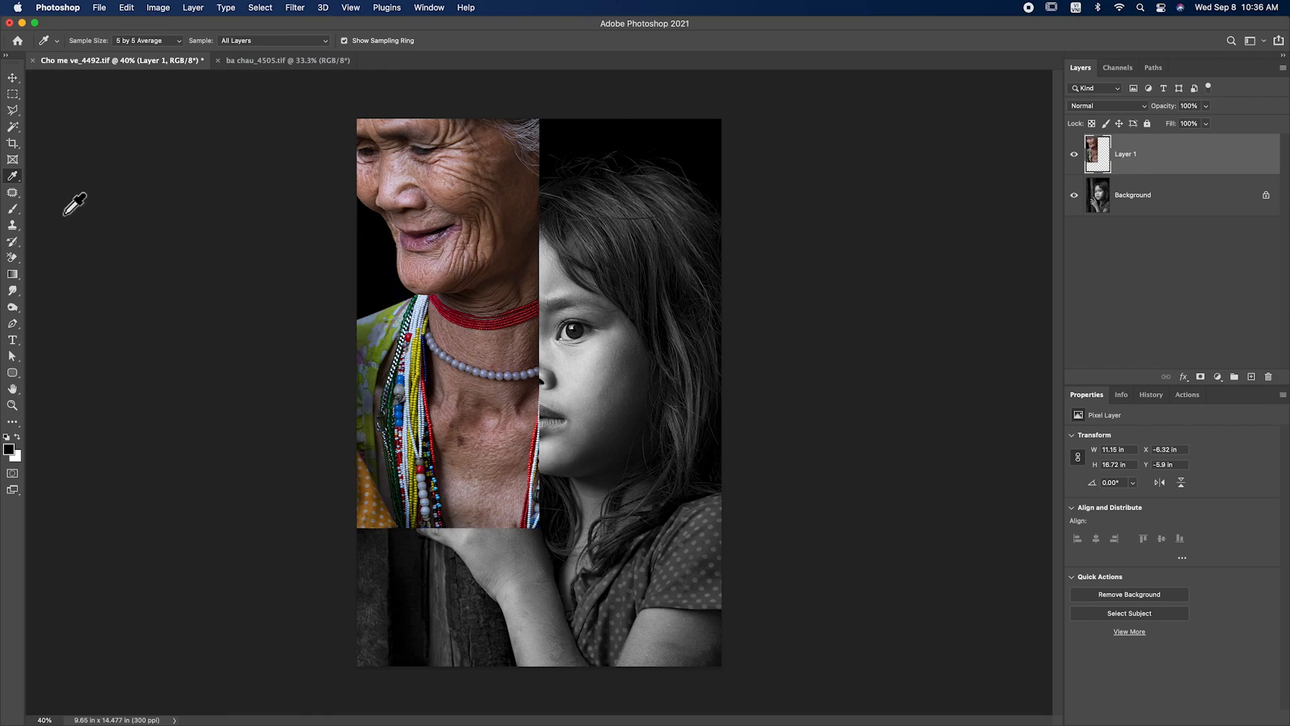
# - Sample the woman's darkest skin tone with the Brush tool and paint a wide dark brown swatch across the girl's forehead and hair
pyautogui.click(18, 212)
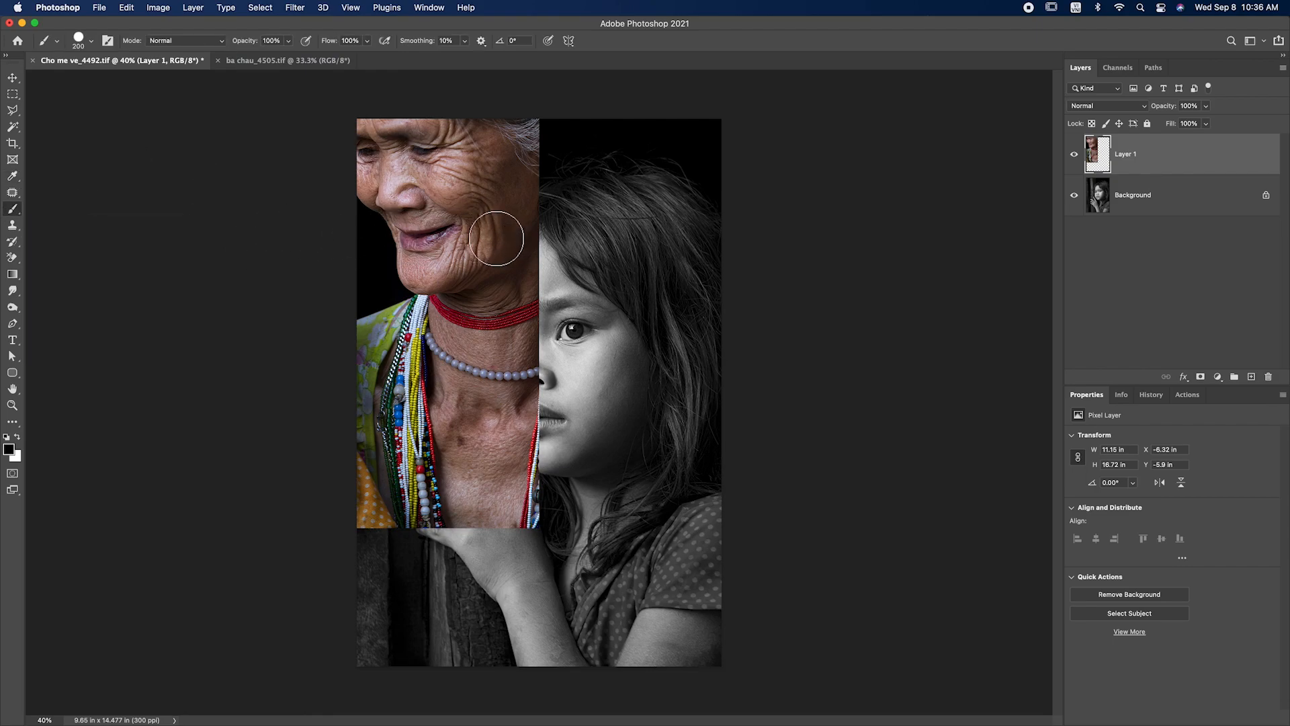
pyautogui.press('alt')
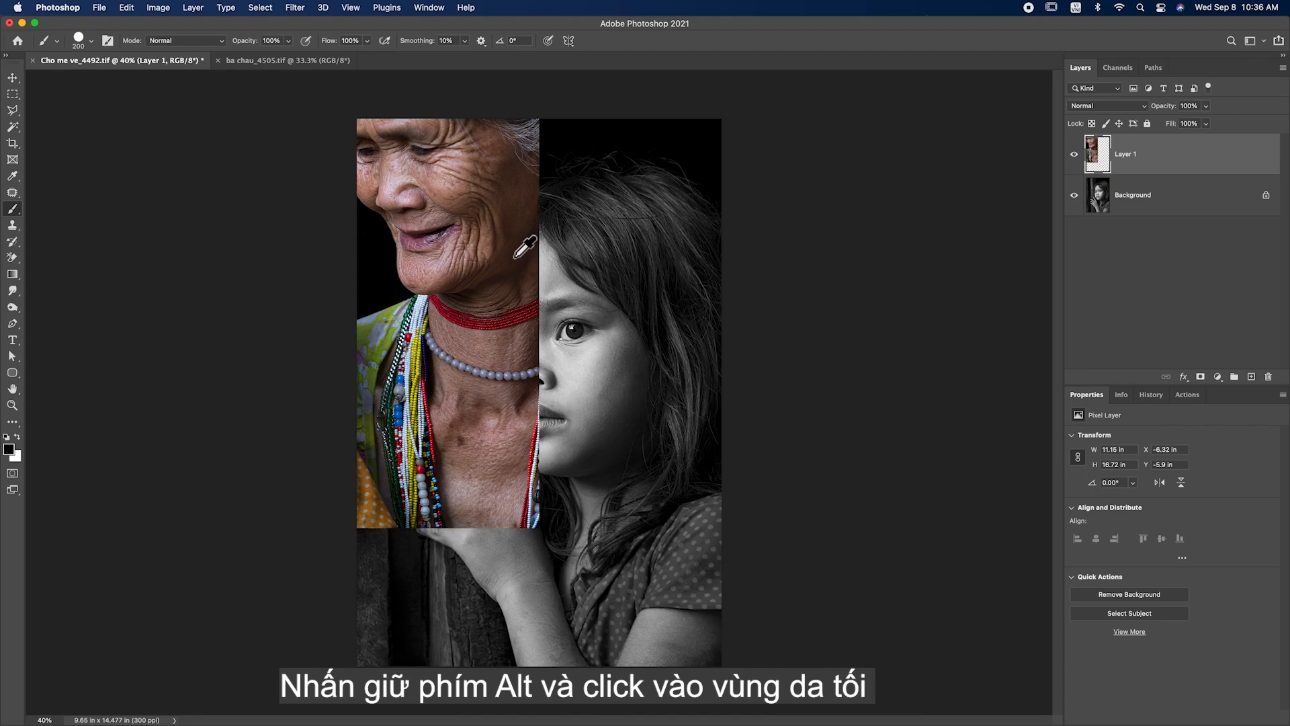
pyautogui.keyDown('alt'); pyautogui.click(515, 257); pyautogui.keyUp('alt')
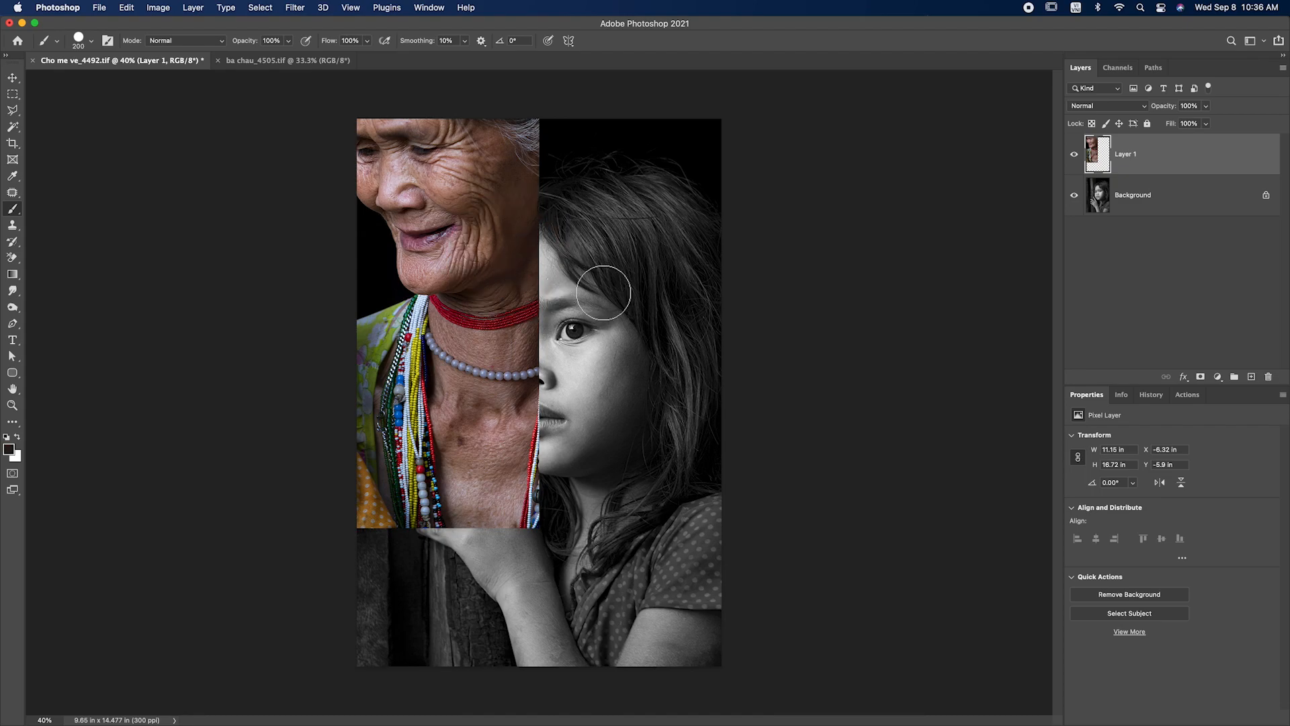
pyautogui.moveTo(585, 296)
pyautogui.mouseDown()
pyautogui.moveTo(676, 293)
pyautogui.moveTo(594, 300)
pyautogui.moveTo(679, 305)
pyautogui.moveTo(576, 308)
pyautogui.moveTo(692, 306)
pyautogui.moveTo(616, 297)
pyautogui.moveTo(695, 289)
pyautogui.moveTo(561, 287)
pyautogui.moveTo(685, 285)
pyautogui.moveTo(577, 289)
pyautogui.mouseUp()
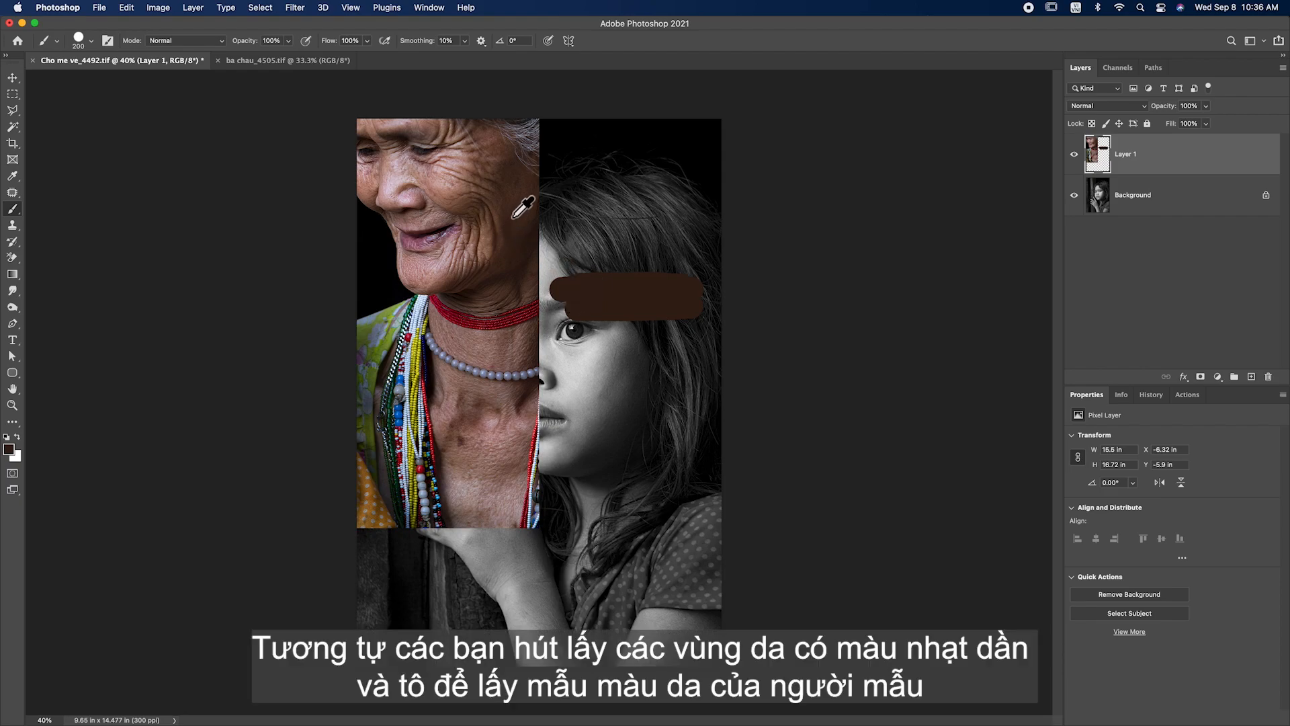
# - Sample four progressively lighter tones from the woman's face and paint them as swatches stacked upward above the dark brown one
pyautogui.keyDown('alt'); pyautogui.click(490, 245); pyautogui.keyUp('alt')
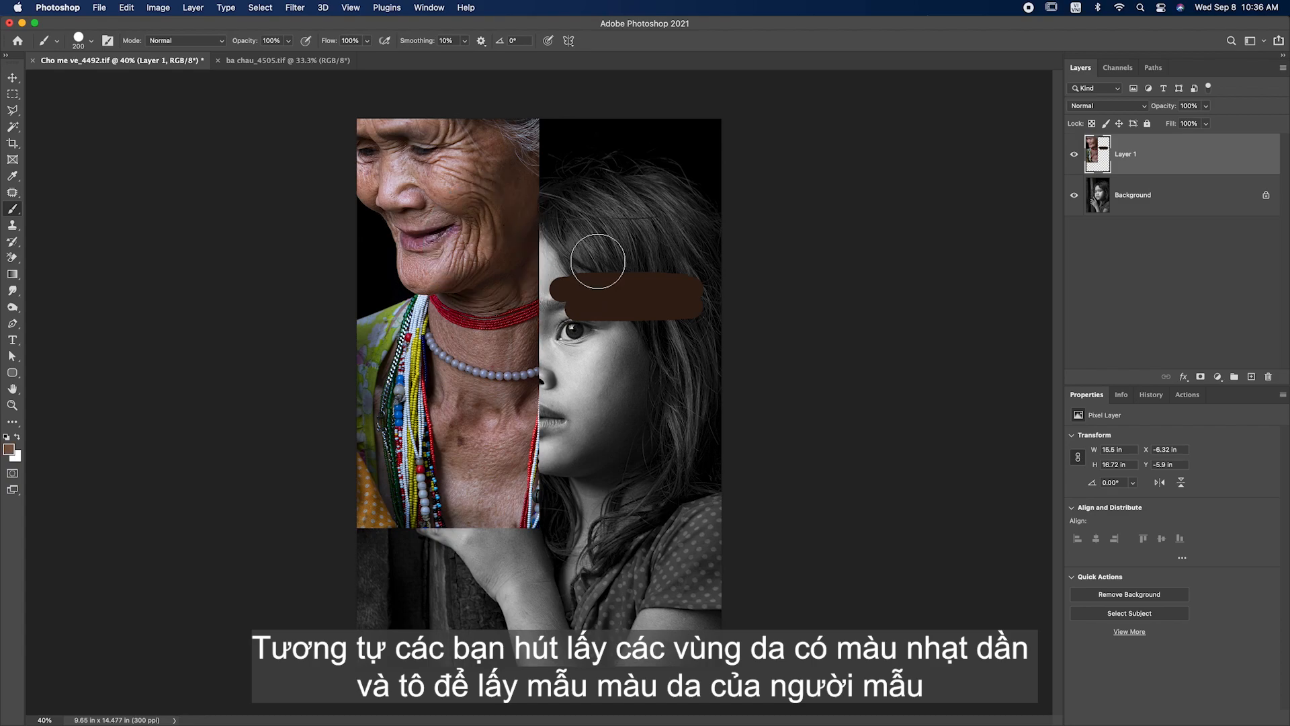
pyautogui.moveTo(568, 264)
pyautogui.mouseDown()
pyautogui.moveTo(680, 262)
pyautogui.moveTo(579, 248)
pyautogui.moveTo(639, 235)
pyautogui.moveTo(692, 256)
pyautogui.moveTo(567, 245)
pyautogui.moveTo(691, 247)
pyautogui.mouseUp()
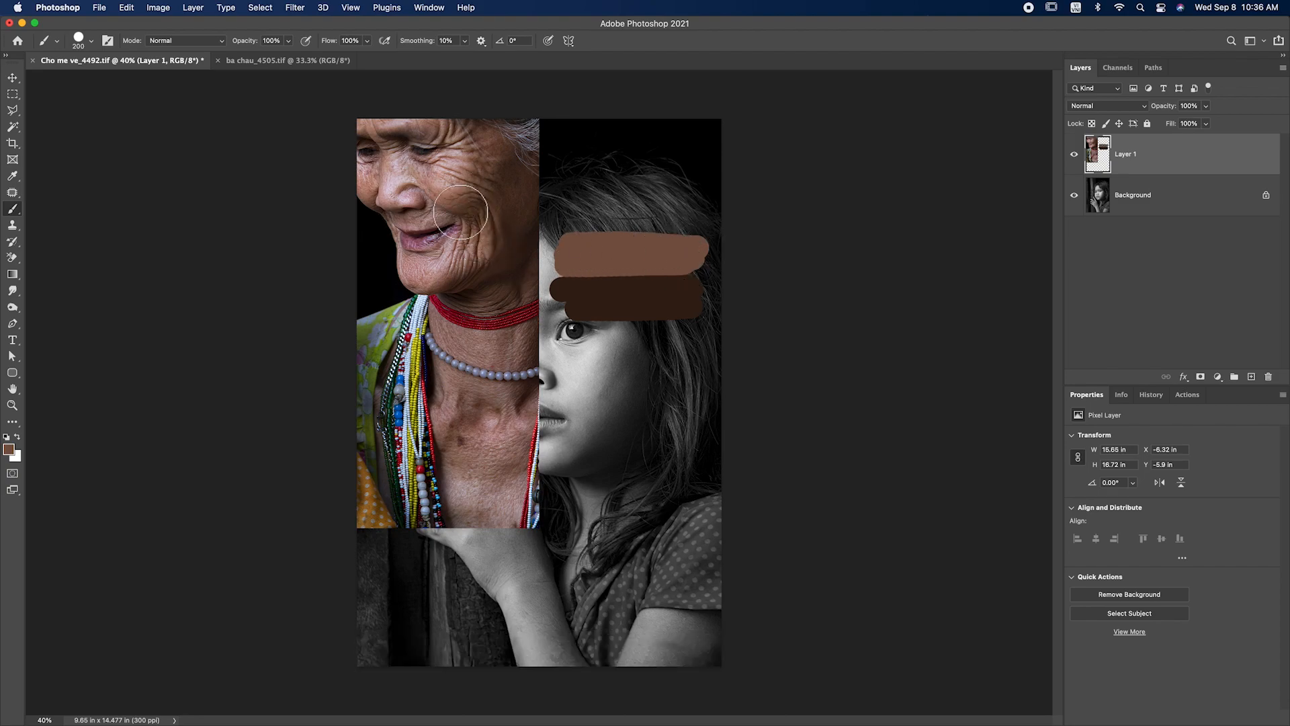
pyautogui.keyDown('alt'); pyautogui.click(461, 189); pyautogui.keyUp('alt')
pyautogui.moveTo(558, 211)
pyautogui.mouseDown()
pyautogui.moveTo(682, 215)
pyautogui.moveTo(660, 202)
pyautogui.mouseUp()
pyautogui.keyDown('alt'); pyautogui.click(443, 183); pyautogui.keyUp('alt')
pyautogui.moveTo(579, 182)
pyautogui.mouseDown()
pyautogui.moveTo(692, 172)
pyautogui.moveTo(558, 171)
pyautogui.moveTo(702, 147)
pyautogui.moveTo(705, 131)
pyautogui.moveTo(569, 137)
pyautogui.mouseUp()
pyautogui.keyDown('alt'); pyautogui.click(403, 176); pyautogui.keyUp('alt')
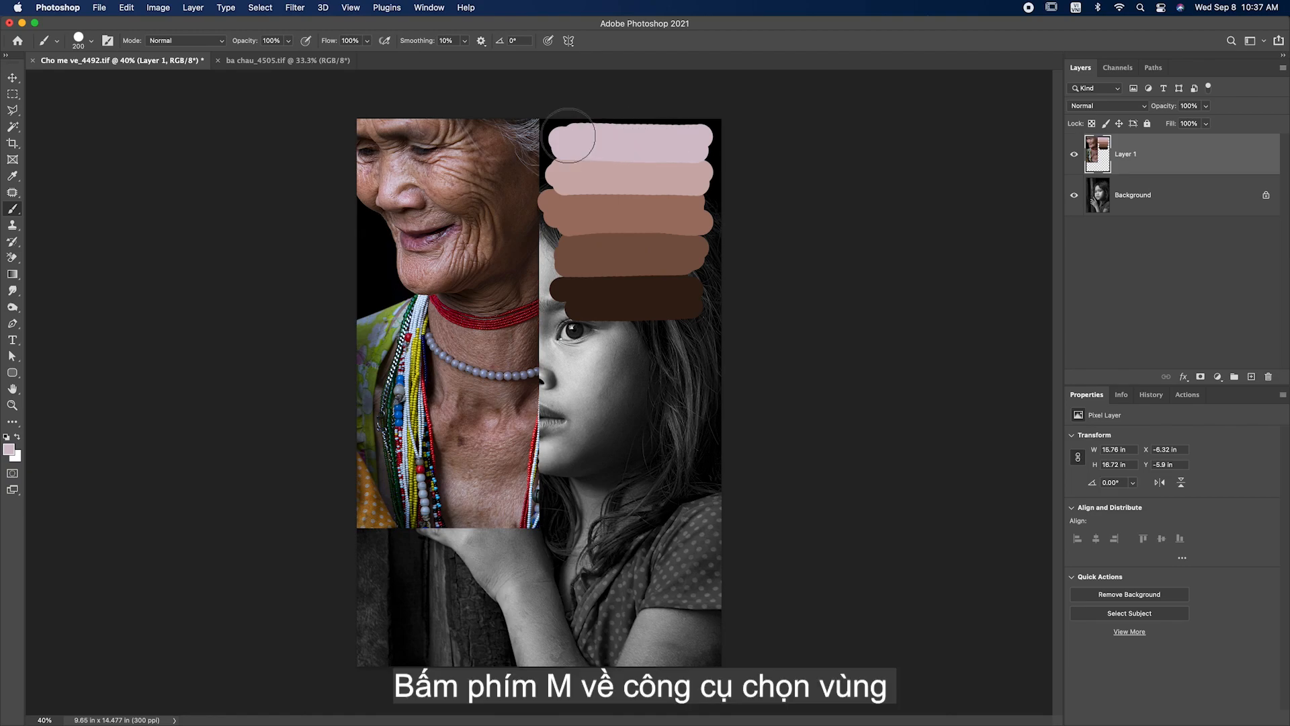
# - Select a rectangle about 3.3 by 4.8 in inside the five painted swatches and copy it to a new layer
pyautogui.press('m')
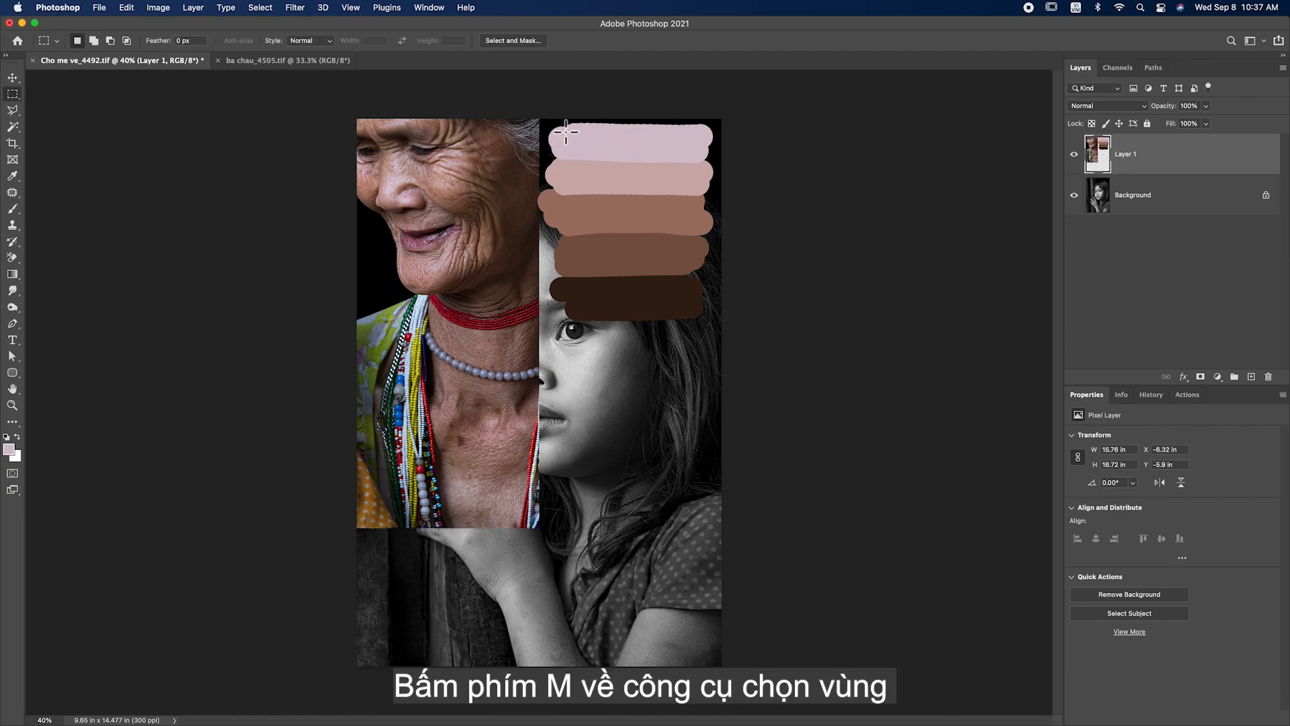
pyautogui.moveTo(565, 132); pyautogui.dragTo(688, 316)
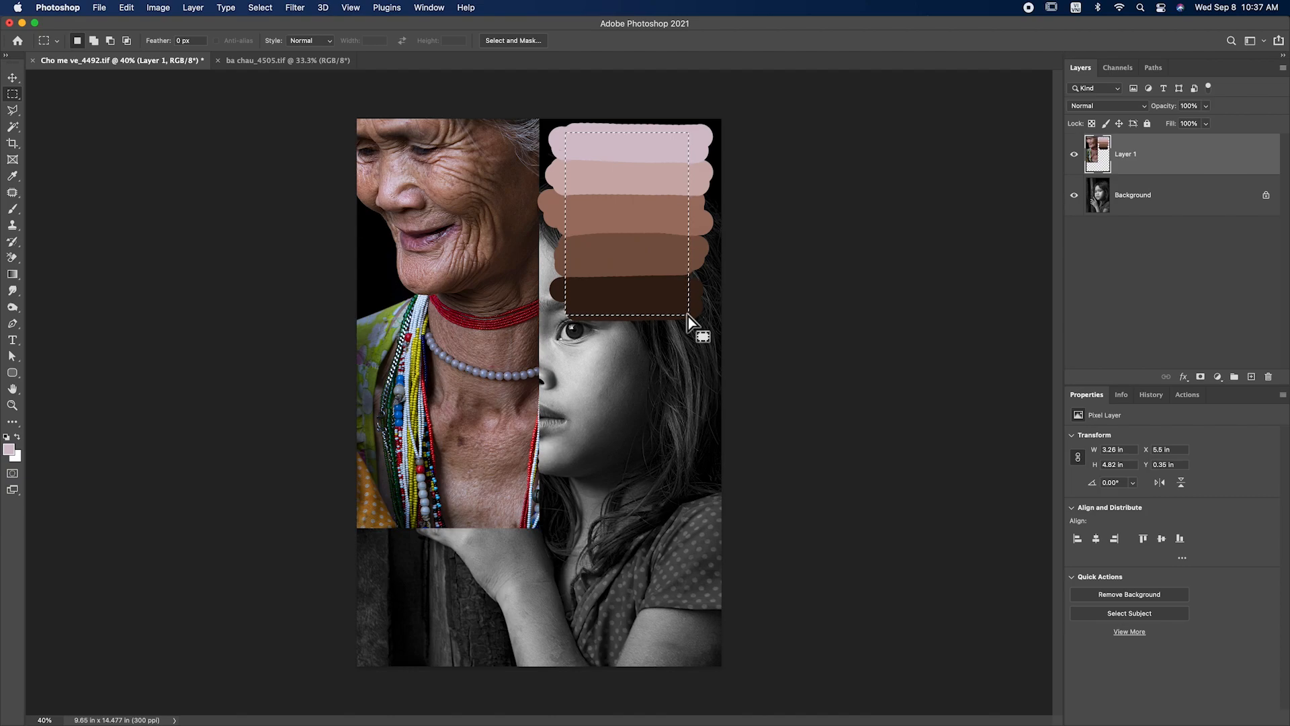
pyautogui.hotkey('ctrl', 'j')
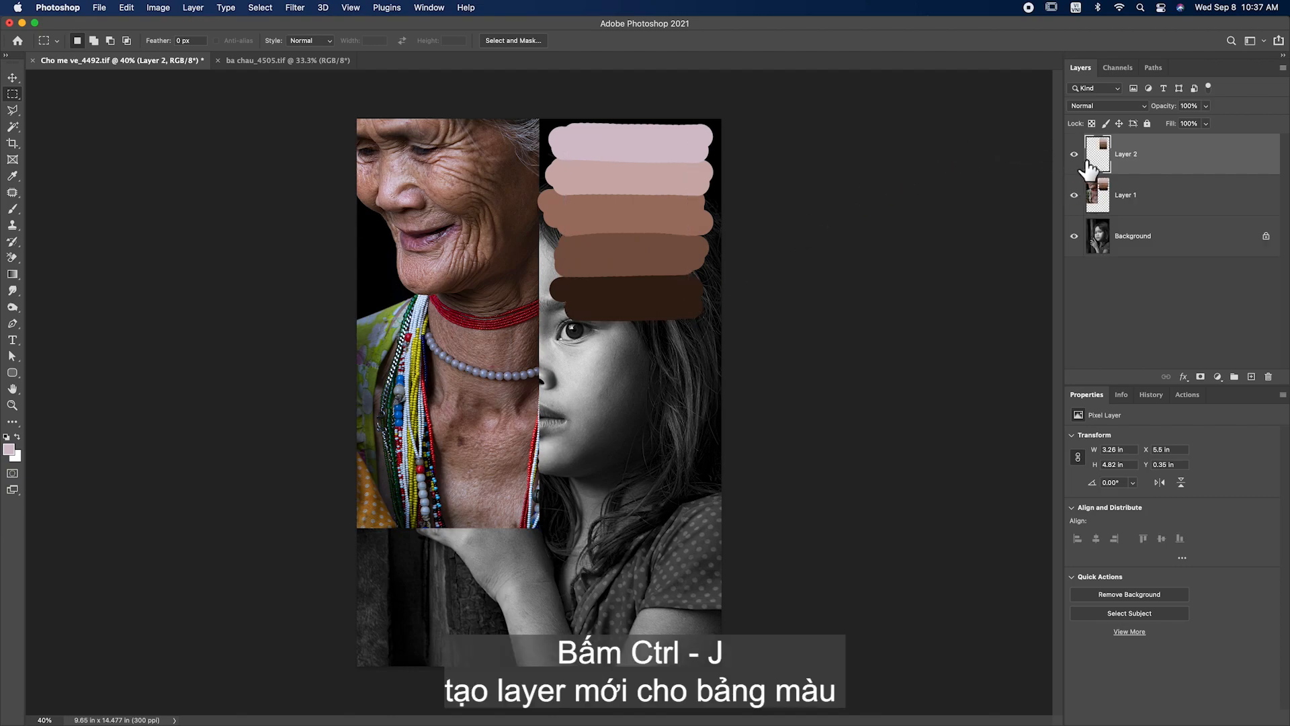
# - Delete Layer 1 and move the skin-tone palette to the upper-left corner of the girl's photo
pyautogui.moveTo(1094, 205); pyautogui.dragTo(1268, 375)
pyautogui.press('v')
pyautogui.moveTo(631, 218); pyautogui.dragTo(436, 220)
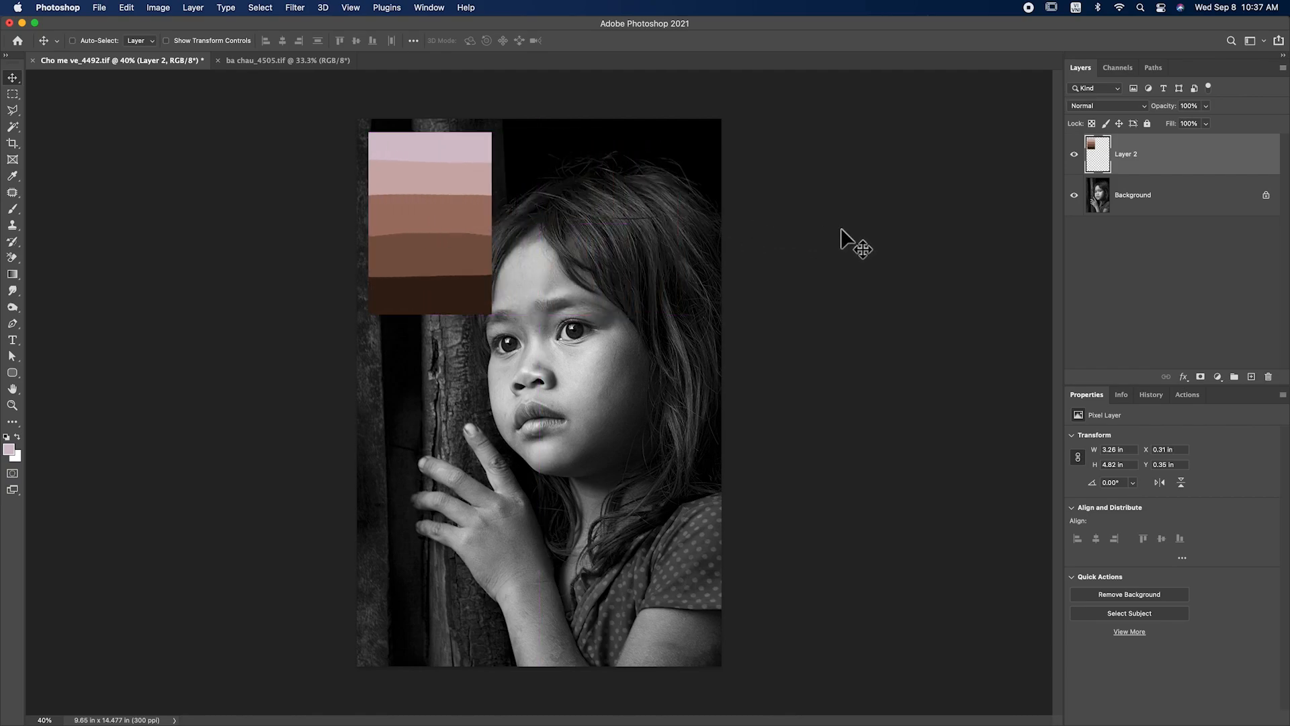
# - Add a Gradient Map adjustment layer directly above the Background layer
pyautogui.click(1125, 205)
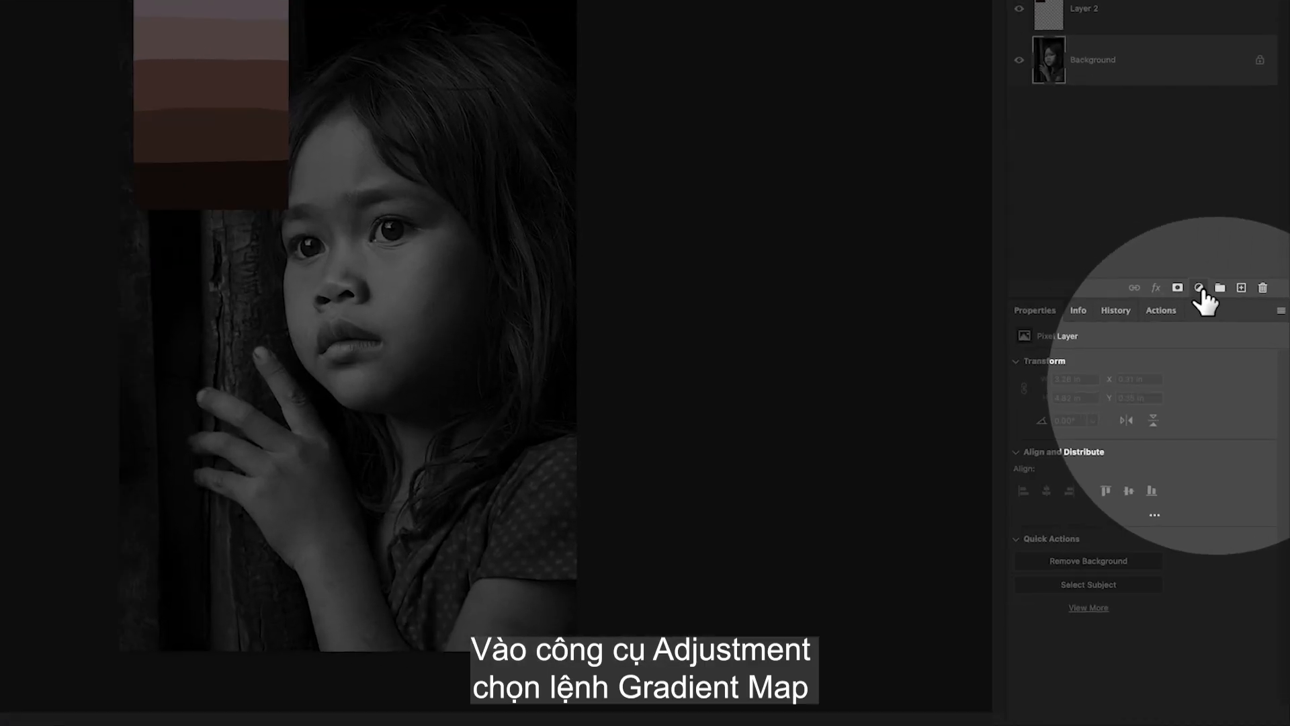
pyautogui.click(1218, 377)
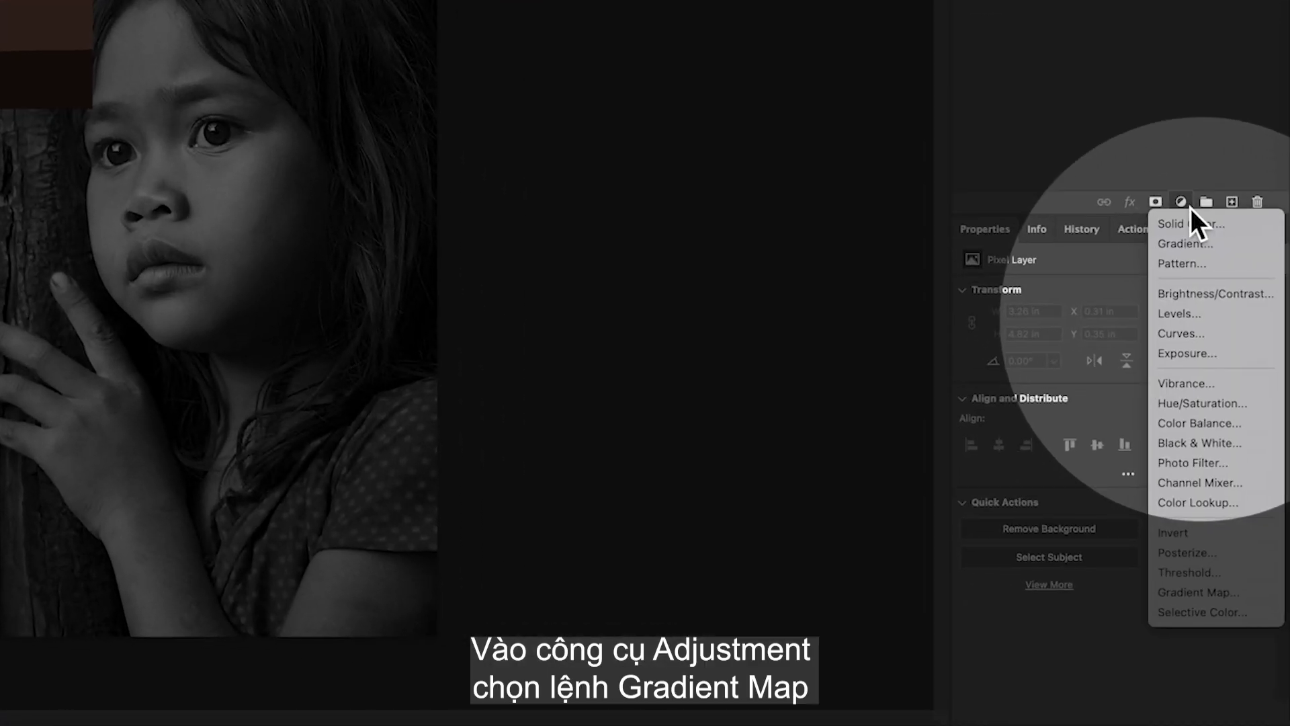
pyautogui.click(1196, 594)
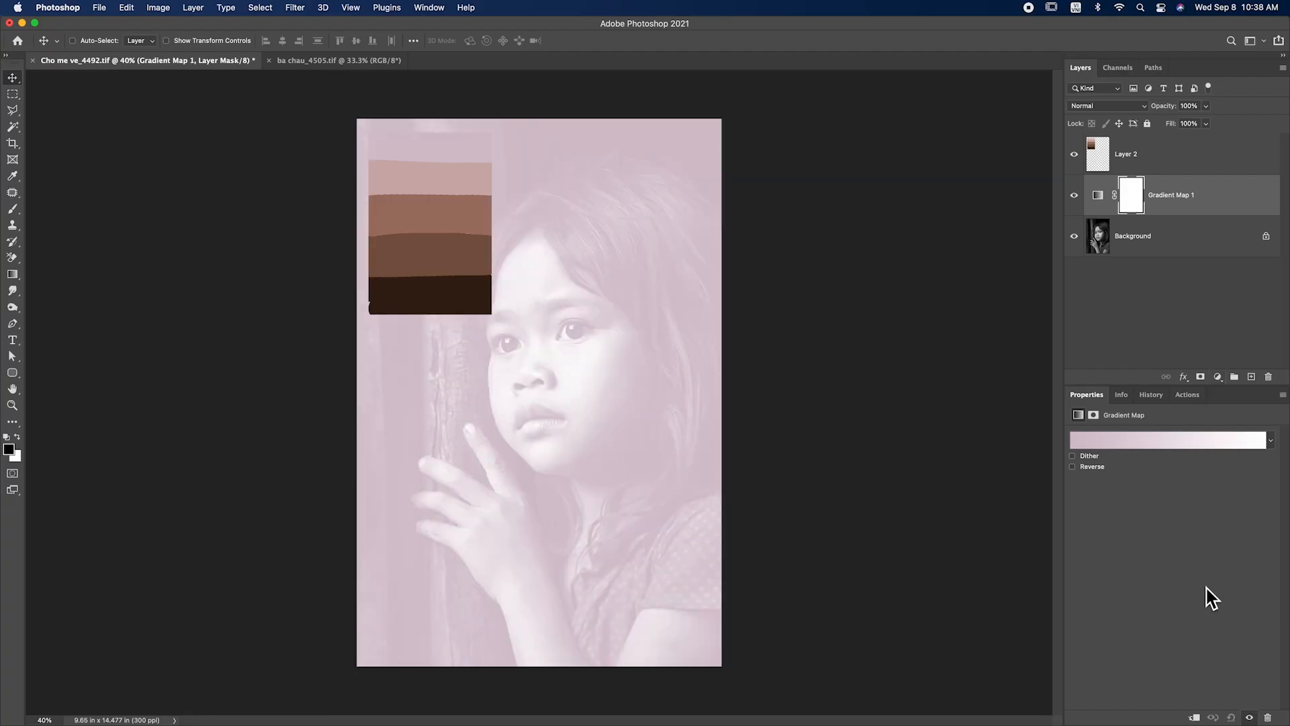
# - Open the Gradient Map's gradient for editing and recolour its 100% stop with the palette's darkest brown
pyautogui.click(1097, 196)
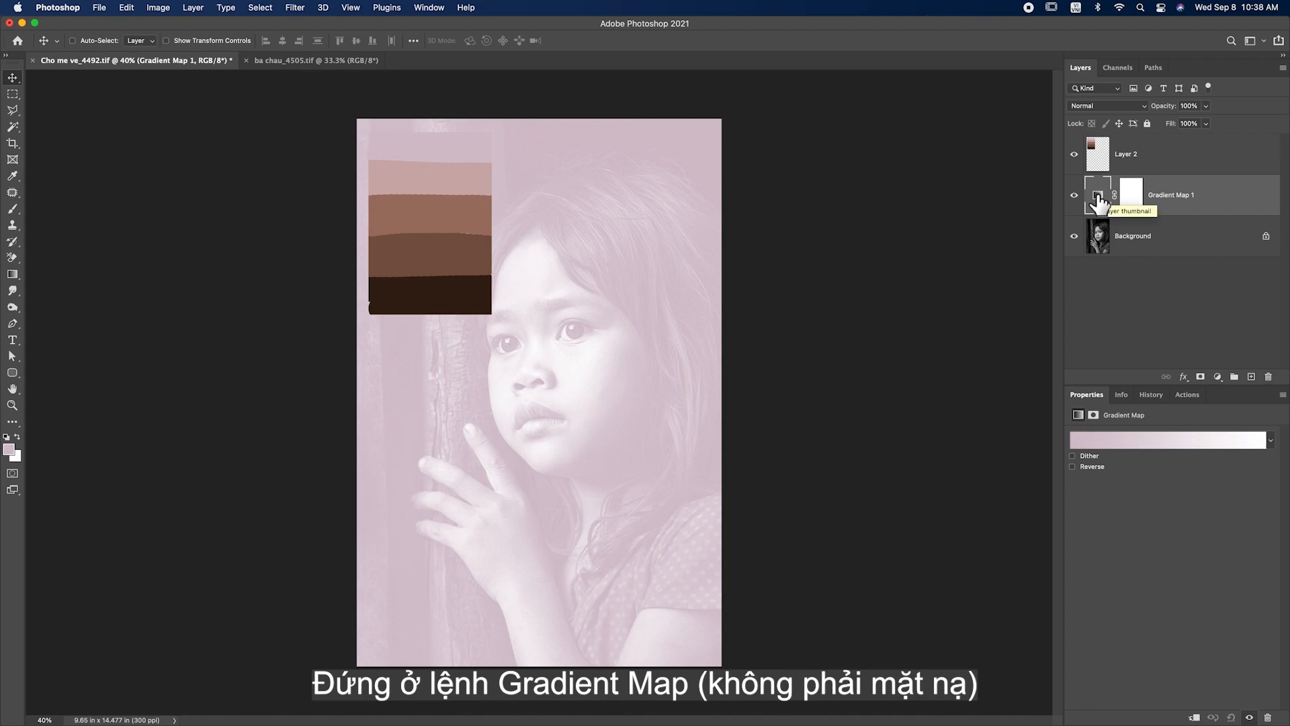
pyautogui.click(1104, 443)
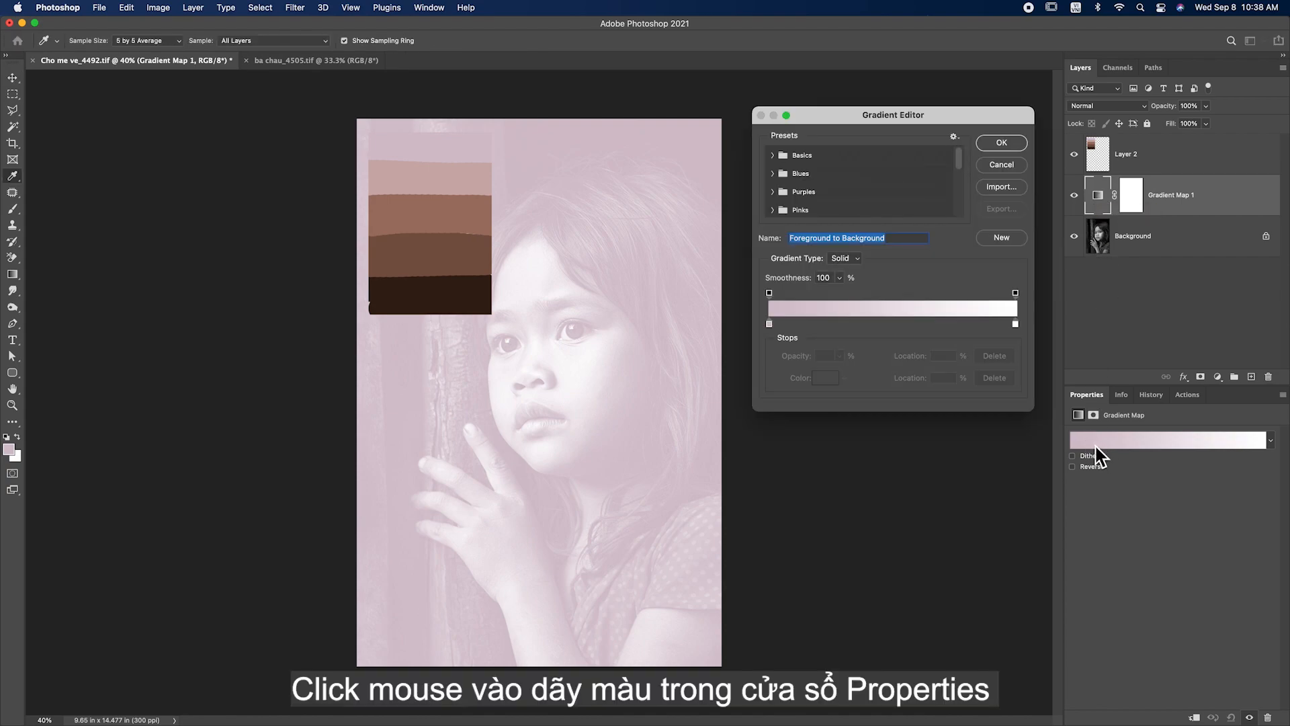
pyautogui.click(1017, 327)
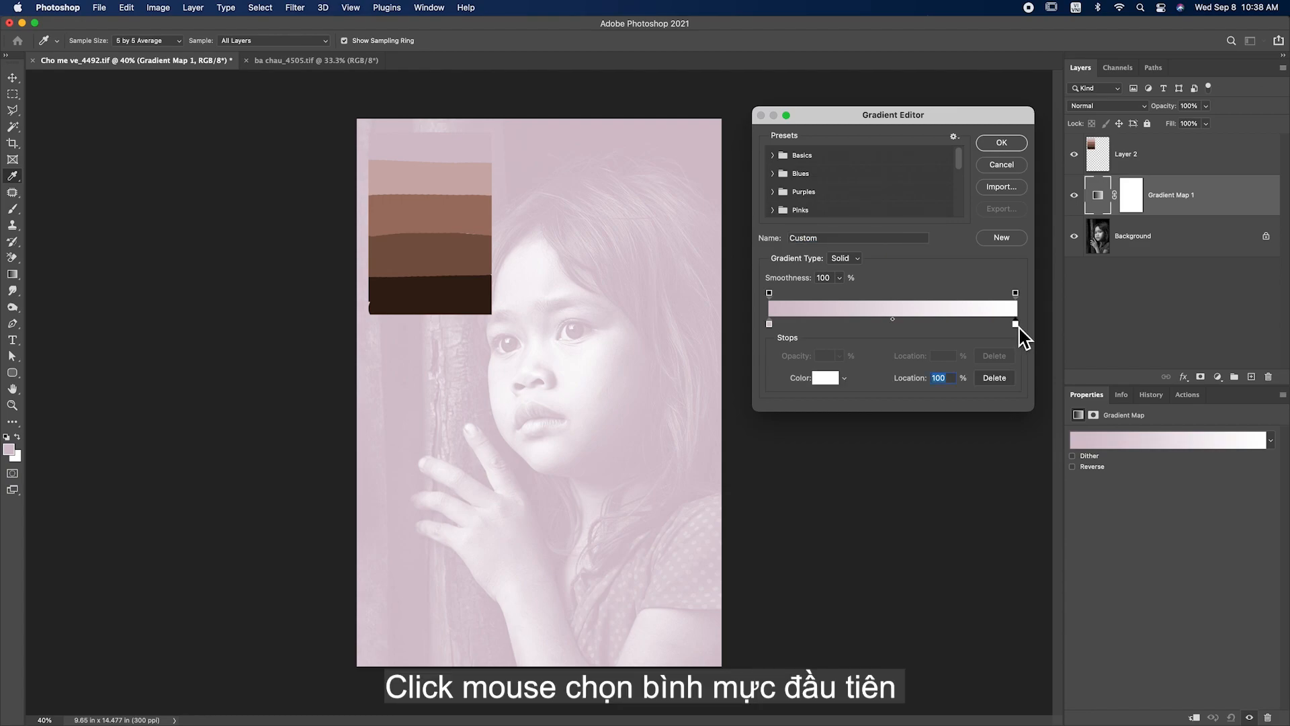
pyautogui.click(455, 290)
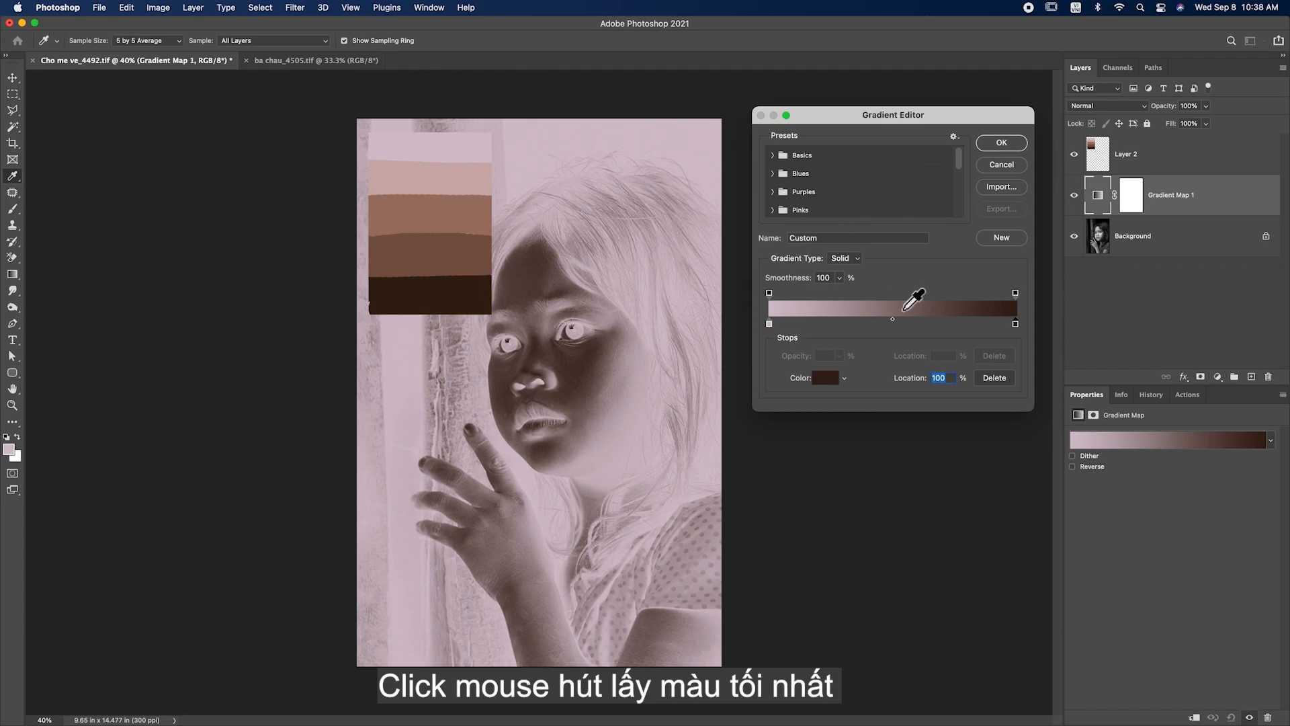
# - Add gradient stops at 72%, 49% and 26% using the palette's successively lighter middle tones, and accept the gradient
pyautogui.click(948, 323)
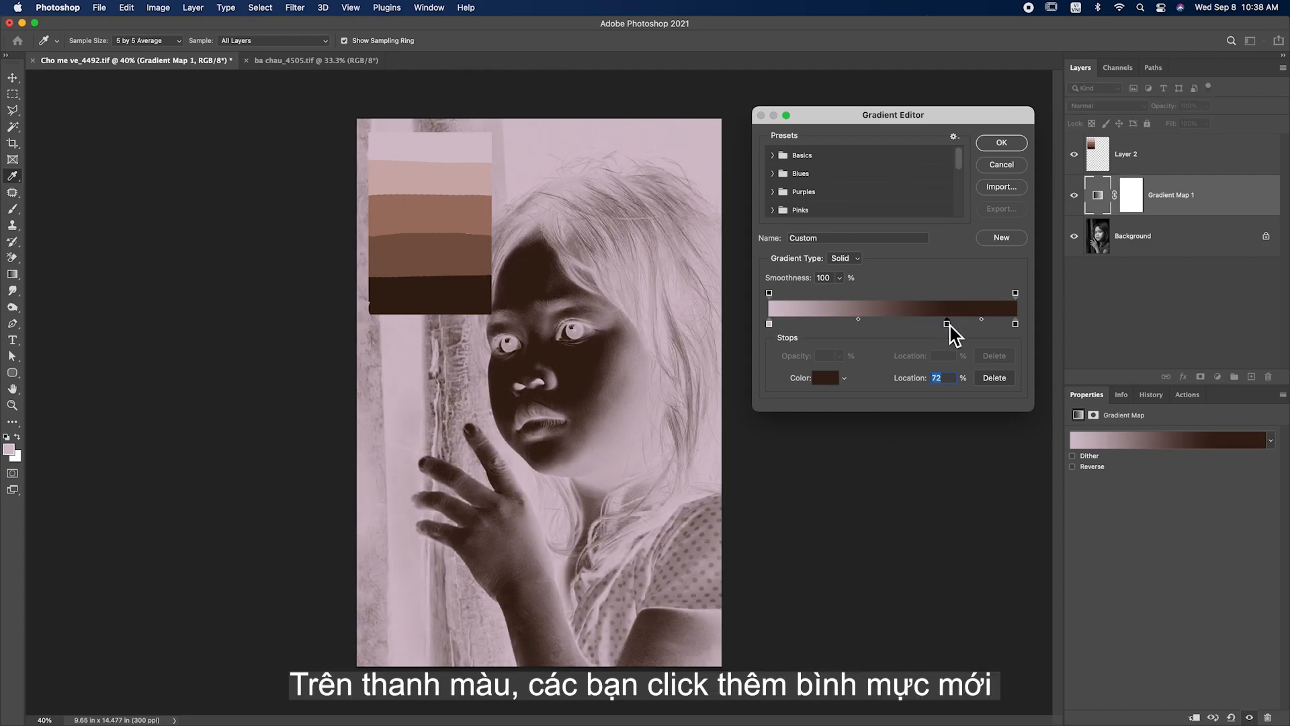
pyautogui.click(447, 250)
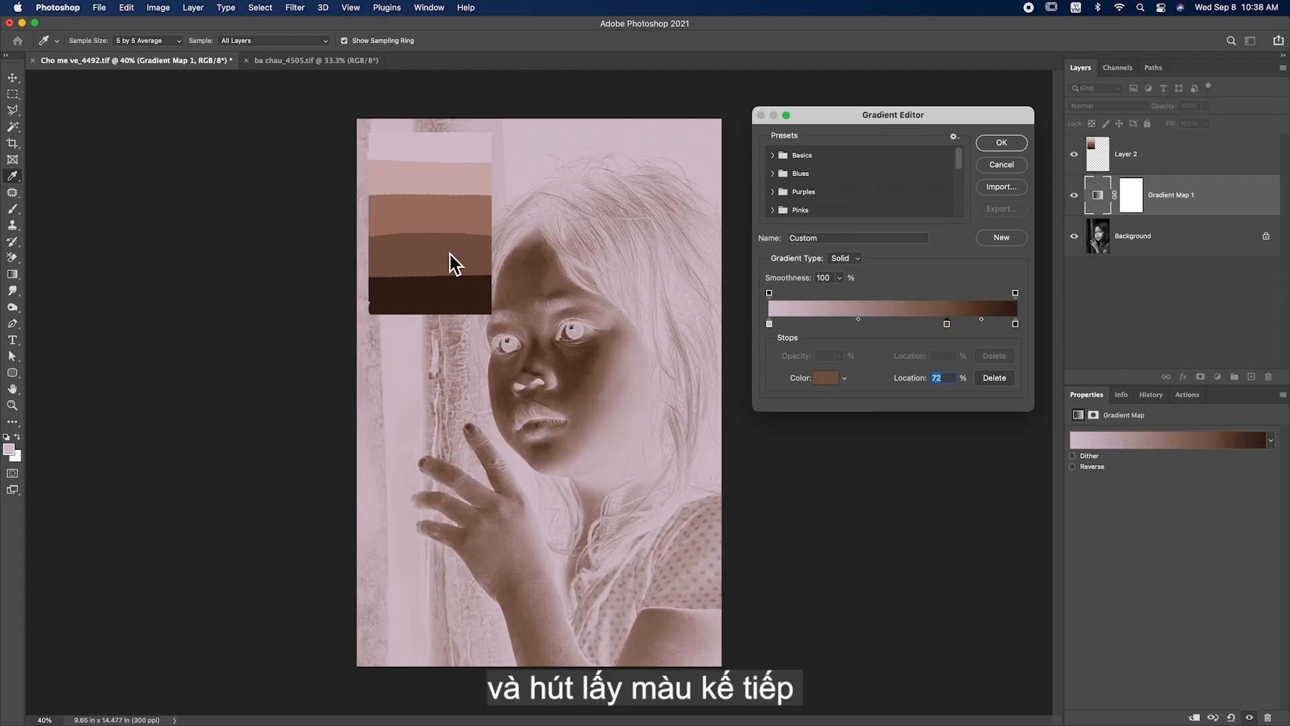
pyautogui.click(888, 325)
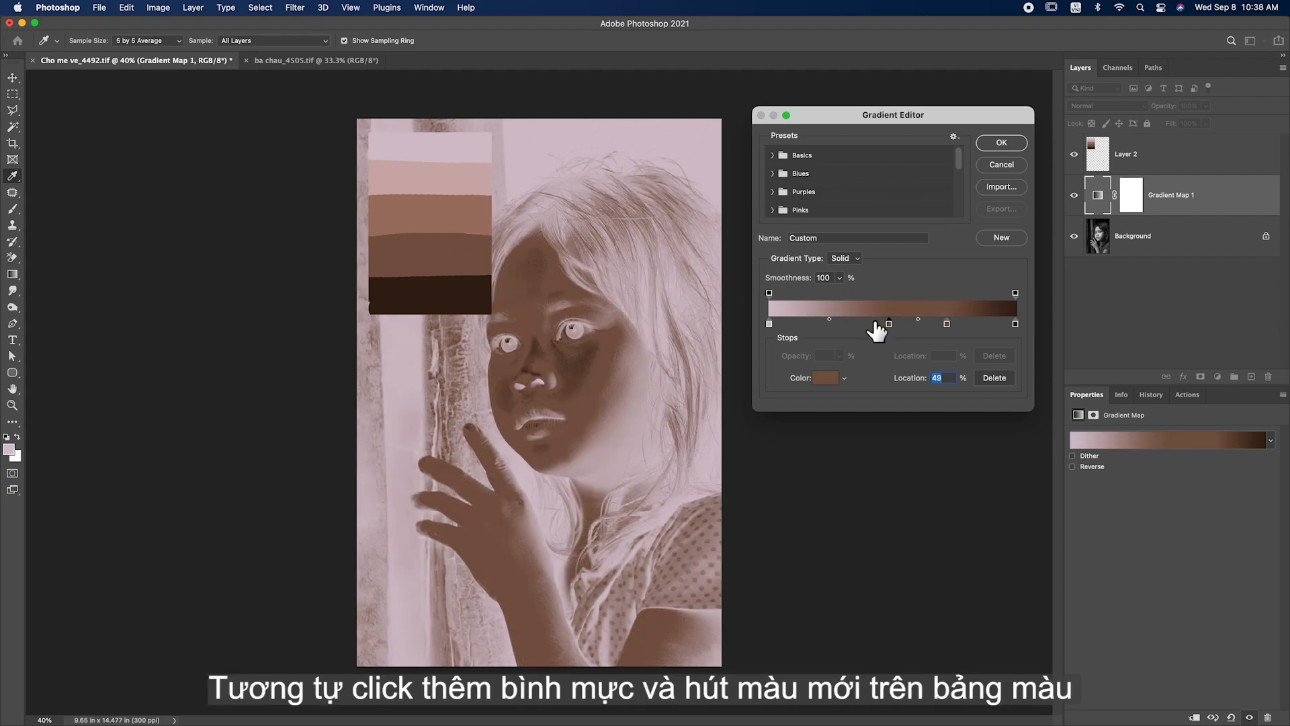
pyautogui.click(457, 210)
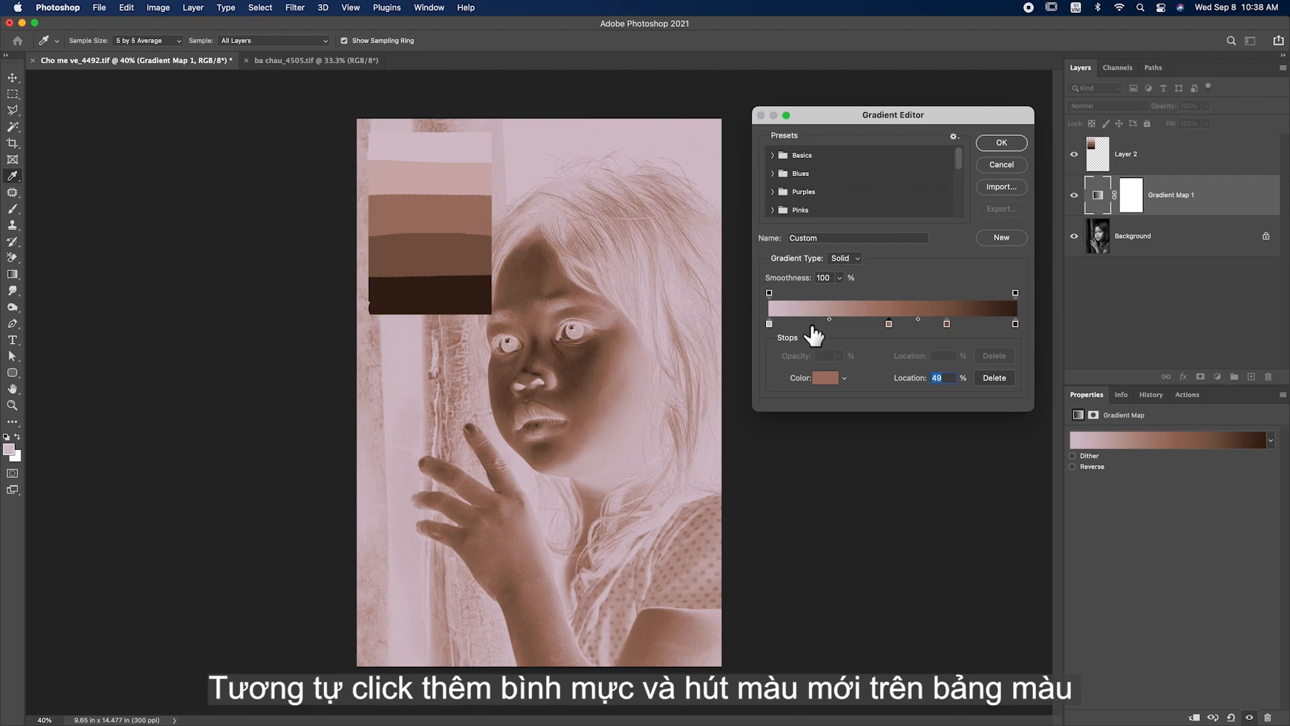
pyautogui.click(833, 325)
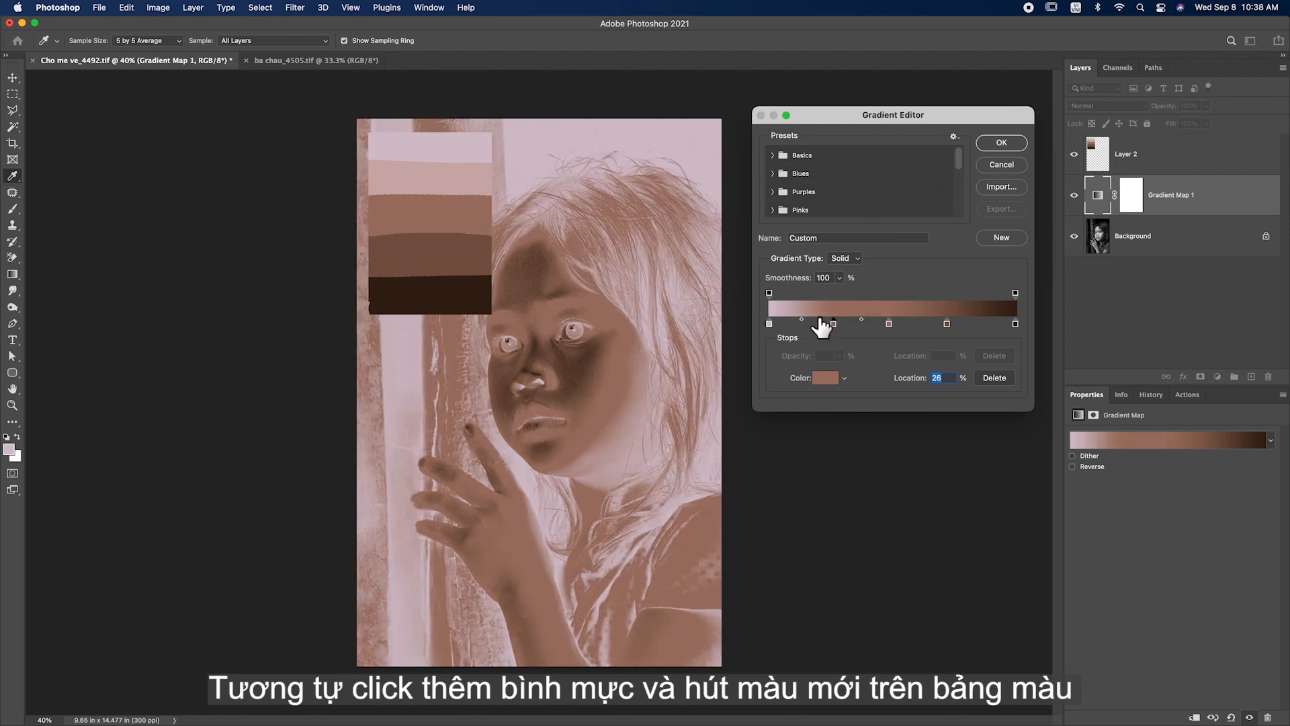
pyautogui.click(438, 182)
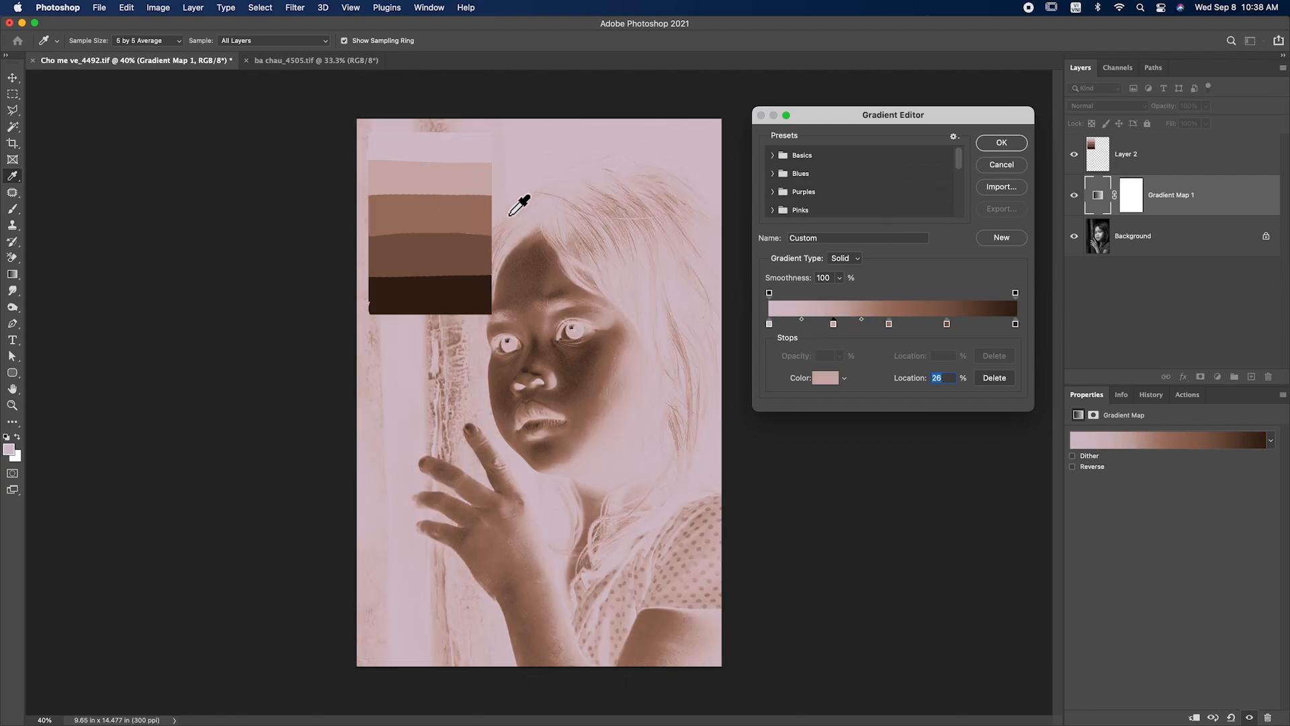
pyautogui.click(770, 326)
pyautogui.click(989, 147)
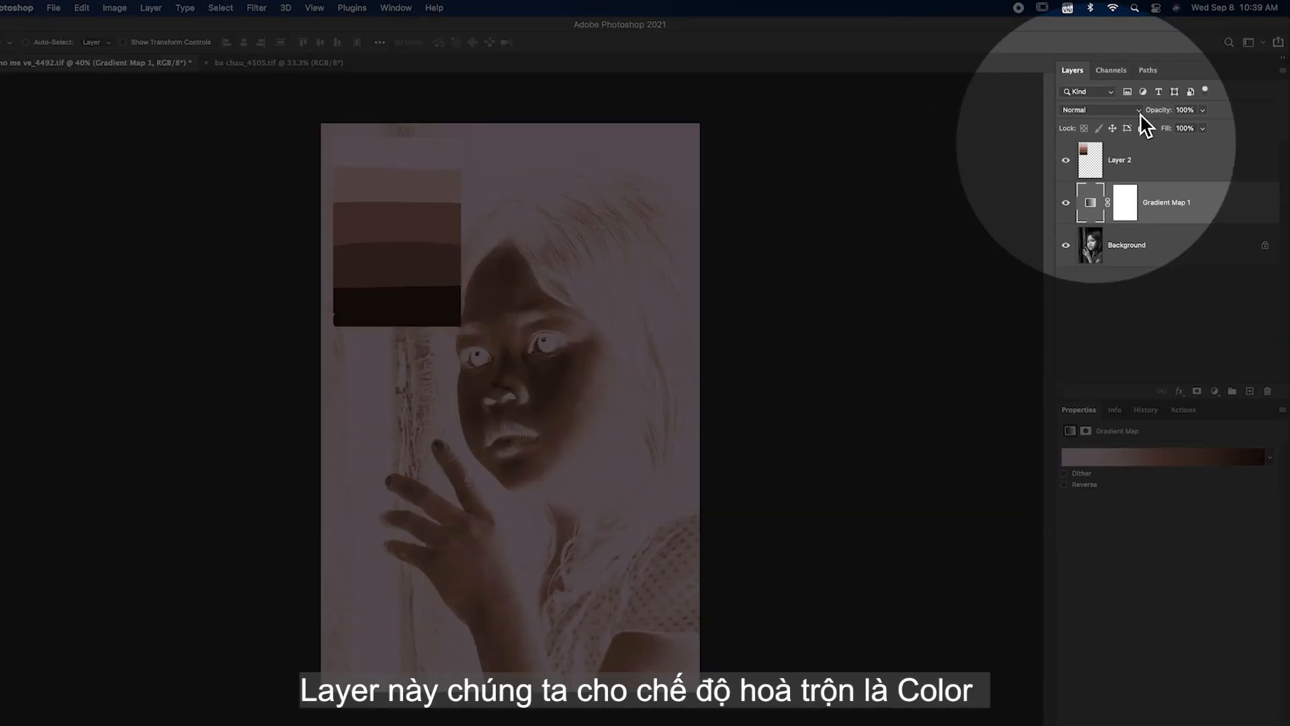
# - Set the Gradient Map layer's blend mode to Color and hide the skin-tone palette on Layer 2
pyautogui.click(1142, 108)
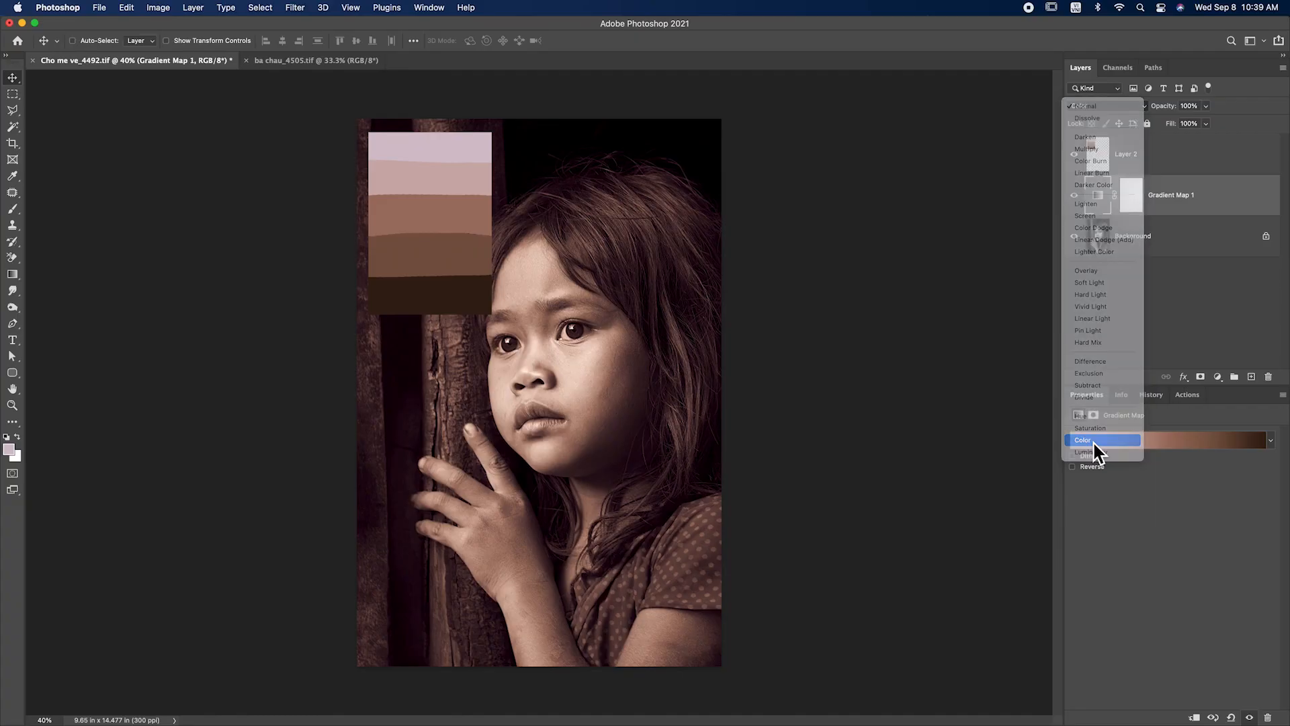
pyautogui.click(994, 661)
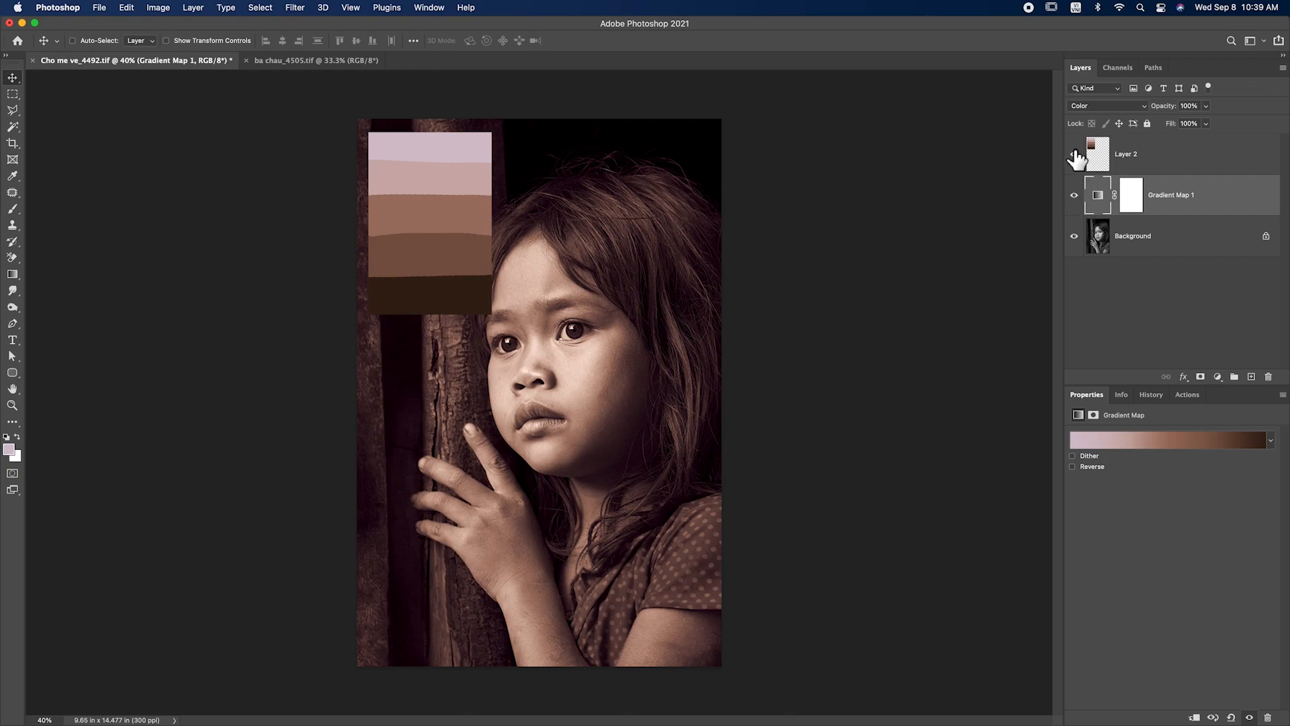
pyautogui.click(1073, 157)
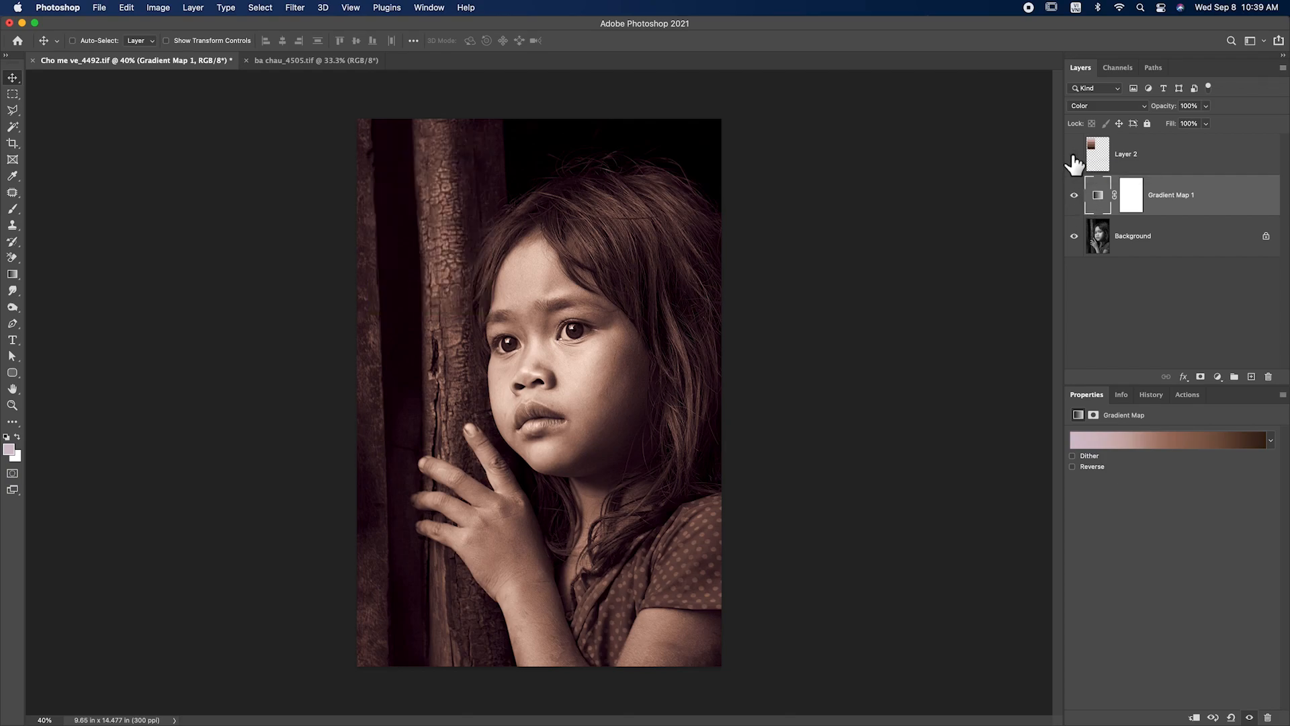
# - Invert the Gradient Map's layer mask to black and choose a soft round brush for painting on it
pyautogui.click(1131, 198)
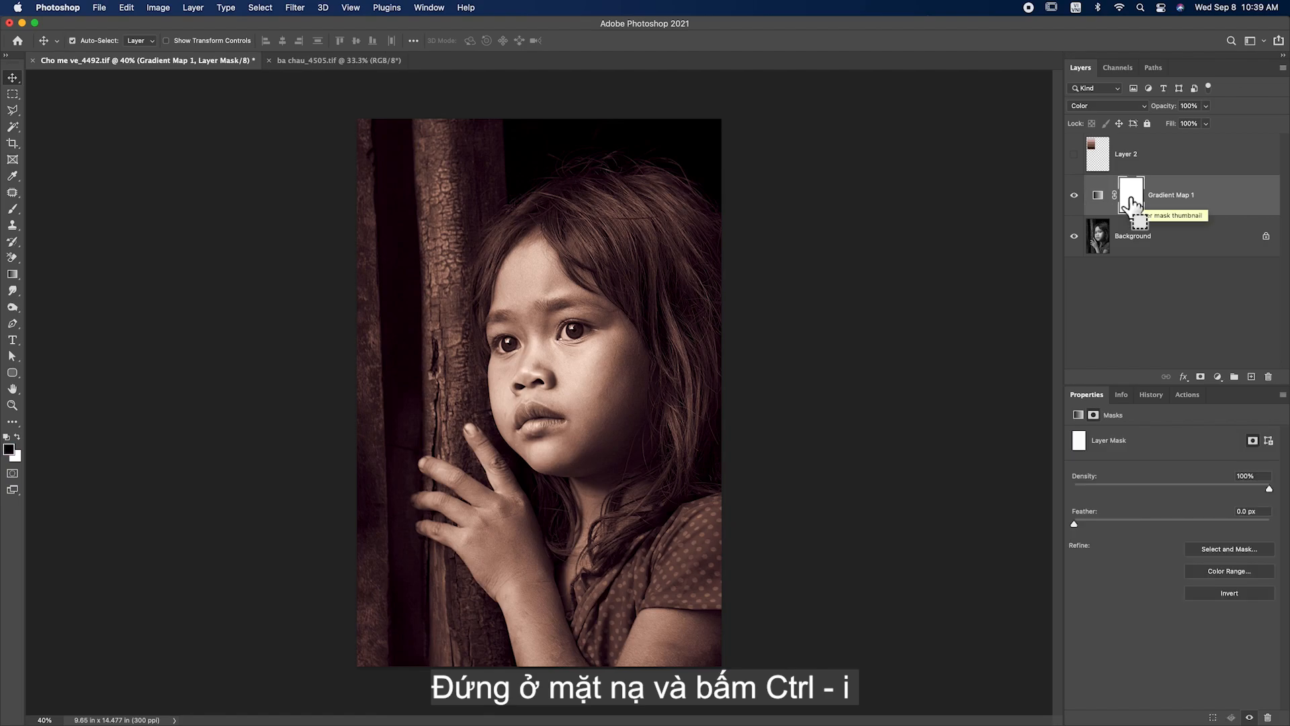
pyautogui.press('super+i')
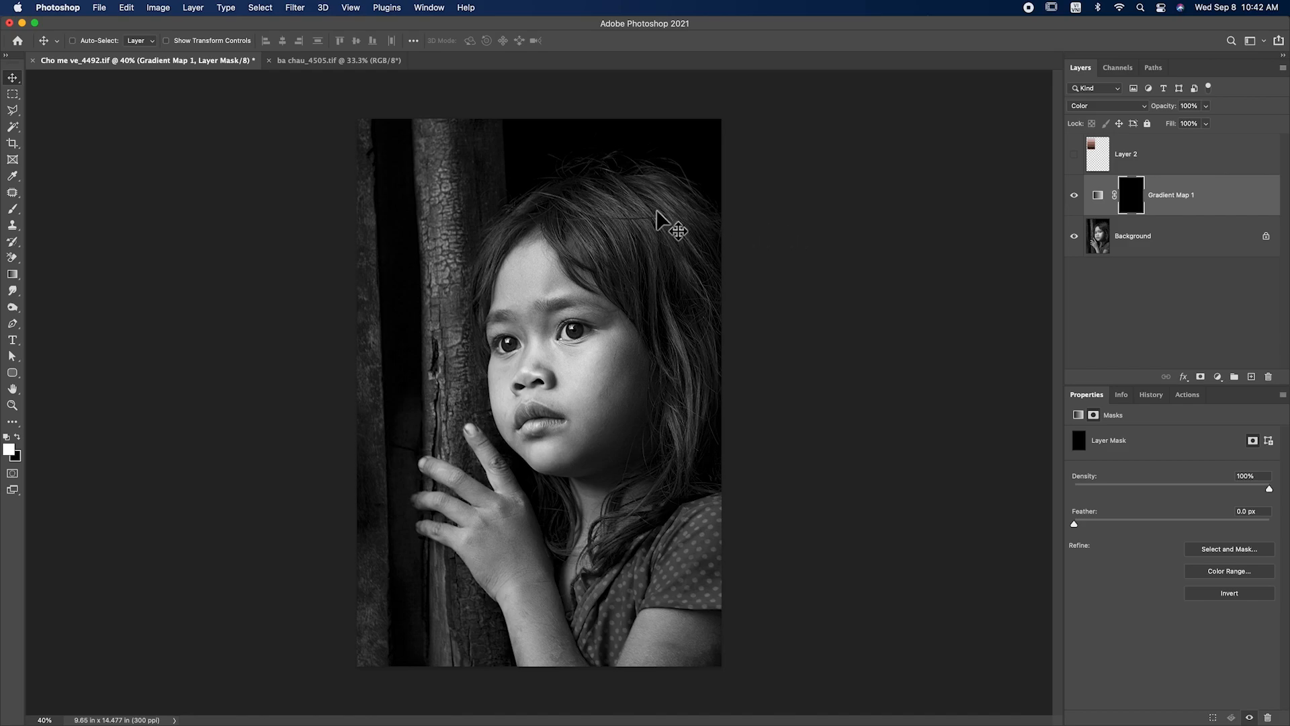
pyautogui.click(13, 209)
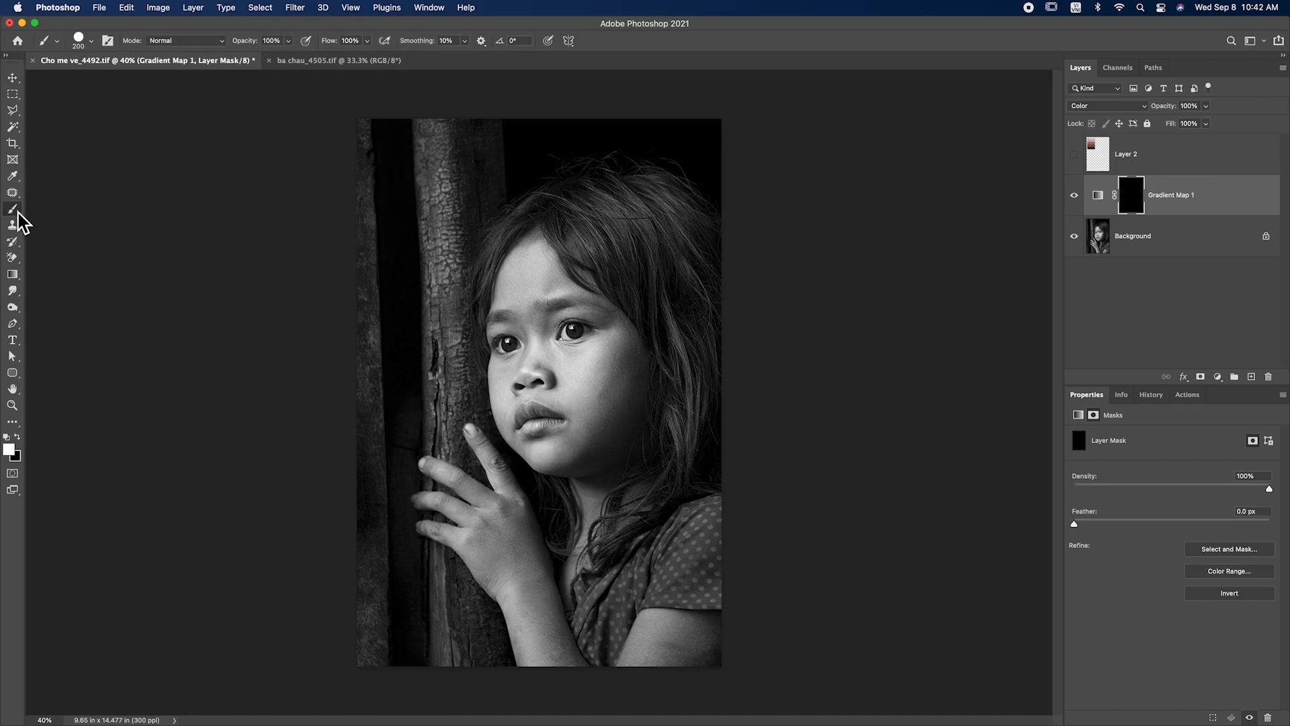
pyautogui.click(91, 41)
pyautogui.click(86, 192)
pyautogui.click(262, 226)
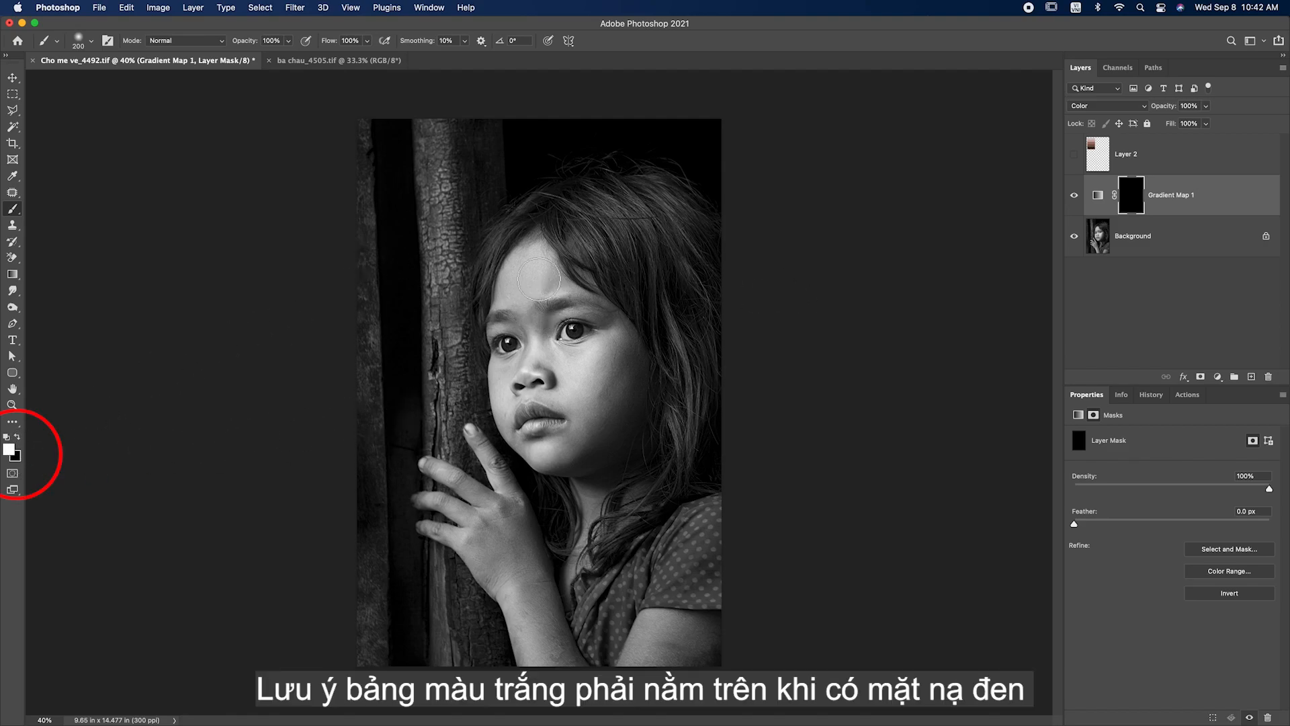
# - Paint white on the Gradient Map's mask over the forehead, cheeks and chin, with 50% brush opacity along the hairline
pyautogui.moveTo(534, 260)
pyautogui.mouseDown()
pyautogui.moveTo(523, 292)
pyautogui.moveTo(559, 293)
pyautogui.moveTo(512, 293)
pyautogui.moveTo(528, 362)
pyautogui.moveTo(558, 373)
pyautogui.mouseUp()
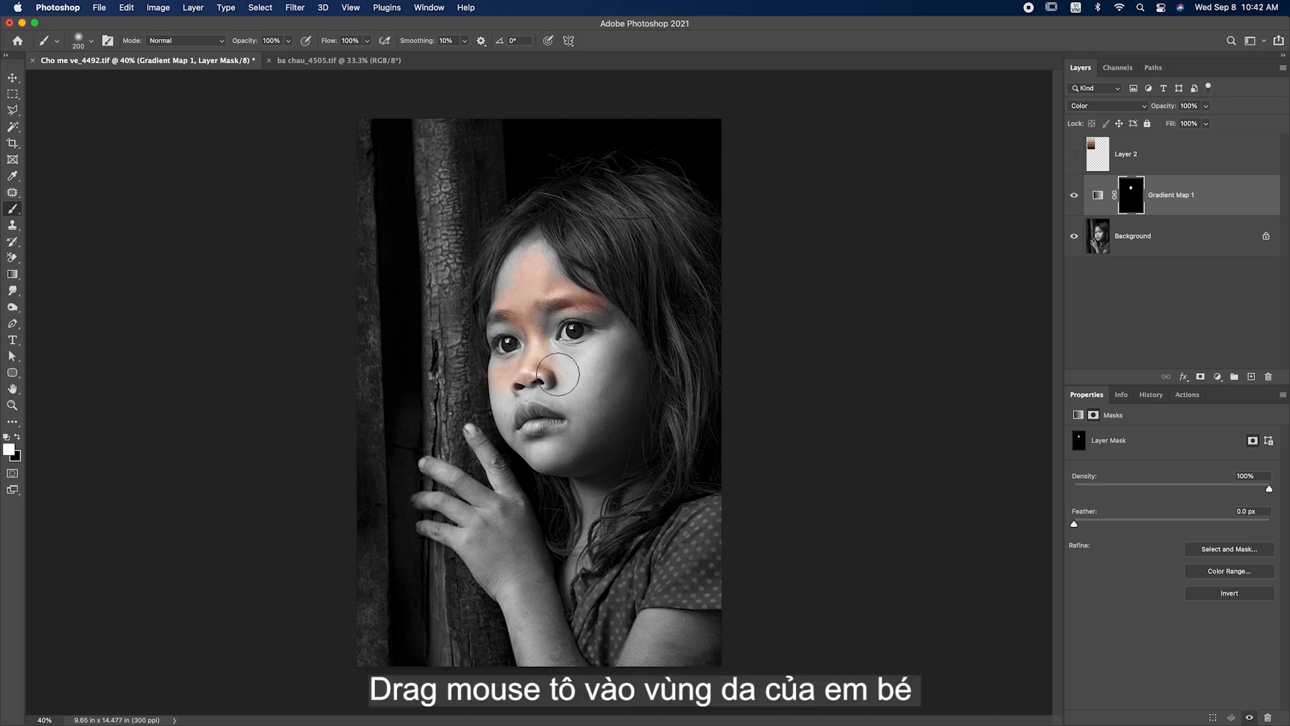
pyautogui.moveTo(584, 422); pyautogui.dragTo(564, 454)
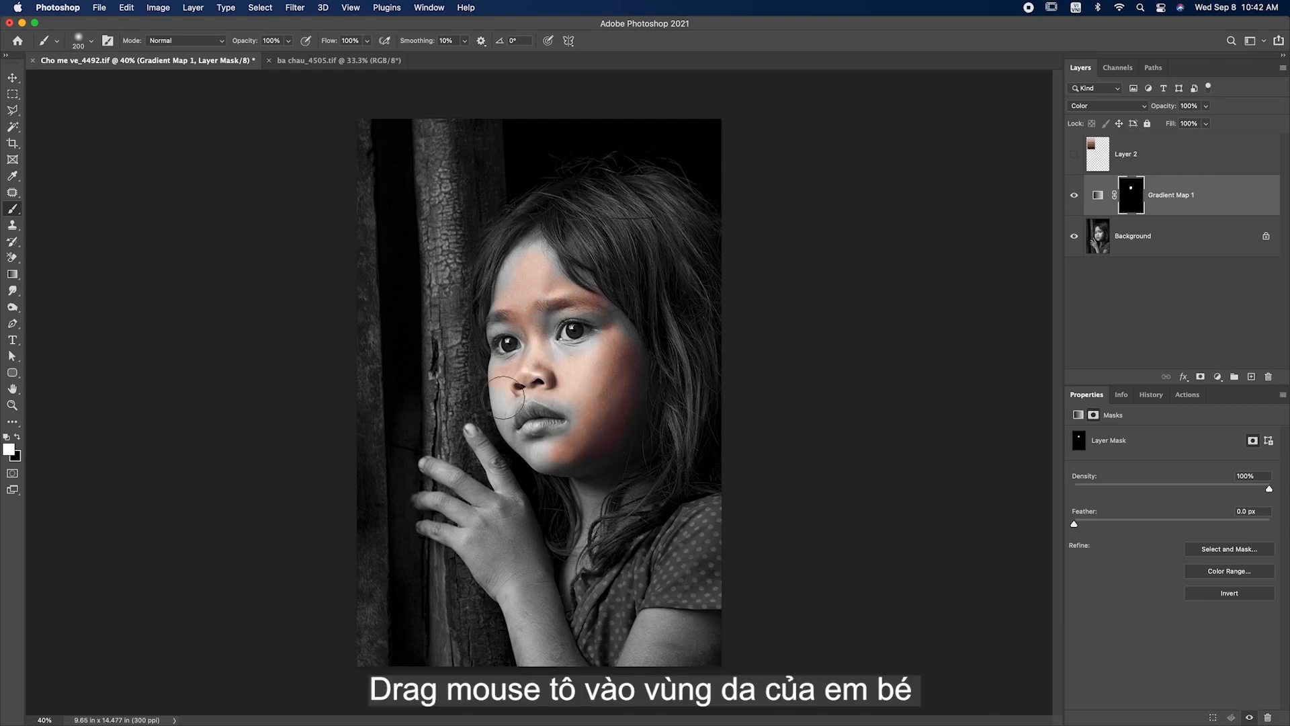
pyautogui.moveTo(504, 396)
pyautogui.mouseDown()
pyautogui.moveTo(561, 385)
pyautogui.moveTo(538, 449)
pyautogui.mouseUp()
pyautogui.moveTo(610, 321)
pyautogui.mouseDown()
pyautogui.moveTo(551, 287)
pyautogui.moveTo(538, 250)
pyautogui.moveTo(511, 281)
pyautogui.moveTo(520, 255)
pyautogui.moveTo(569, 247)
pyautogui.mouseUp()
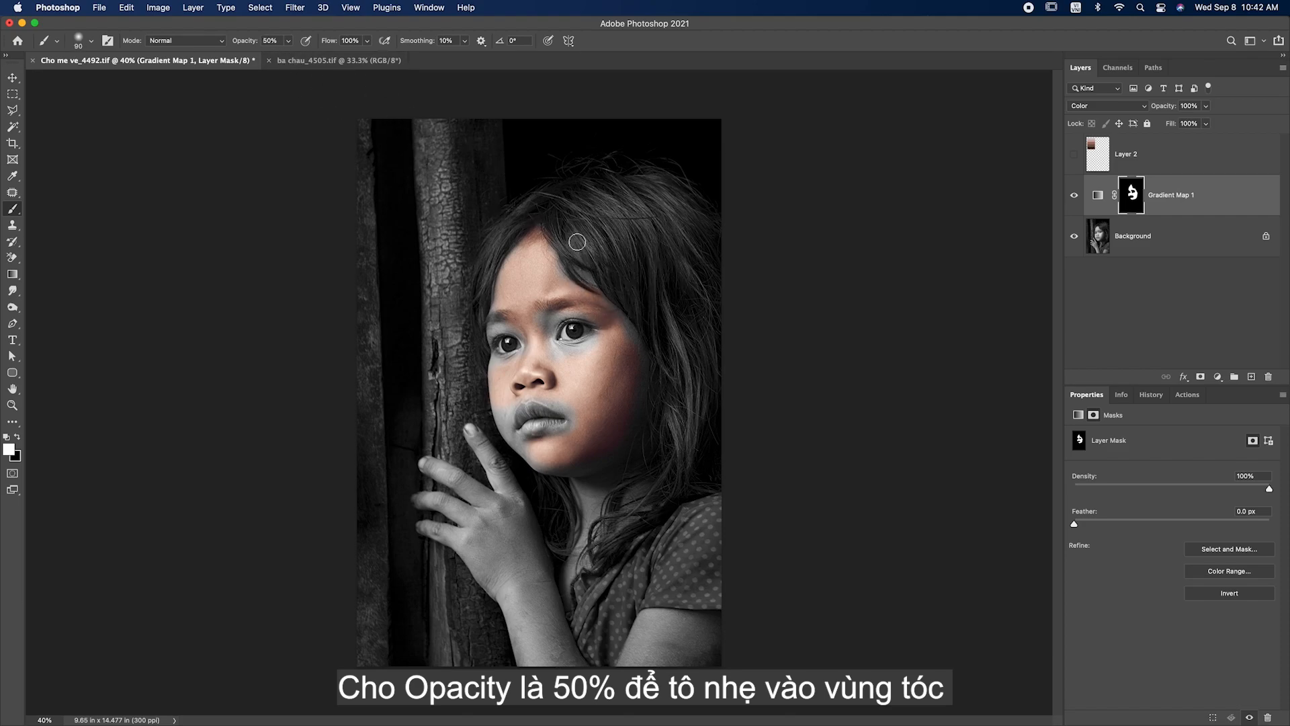
# - Paint white at 100% opacity on the Gradient Map's mask over the upper arm below the sleeve
pyautogui.press('[')
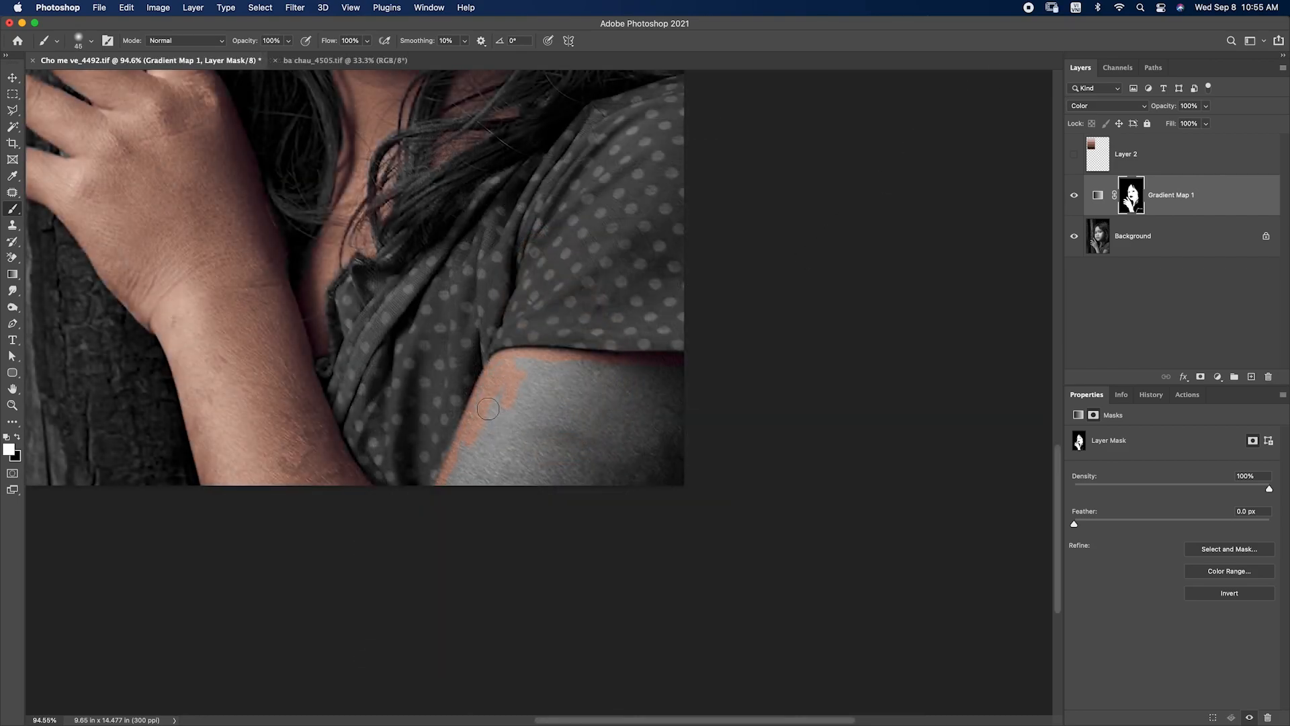
pyautogui.moveTo(472, 449); pyautogui.dragTo(462, 472)
pyautogui.moveTo(520, 366); pyautogui.dragTo(676, 384)
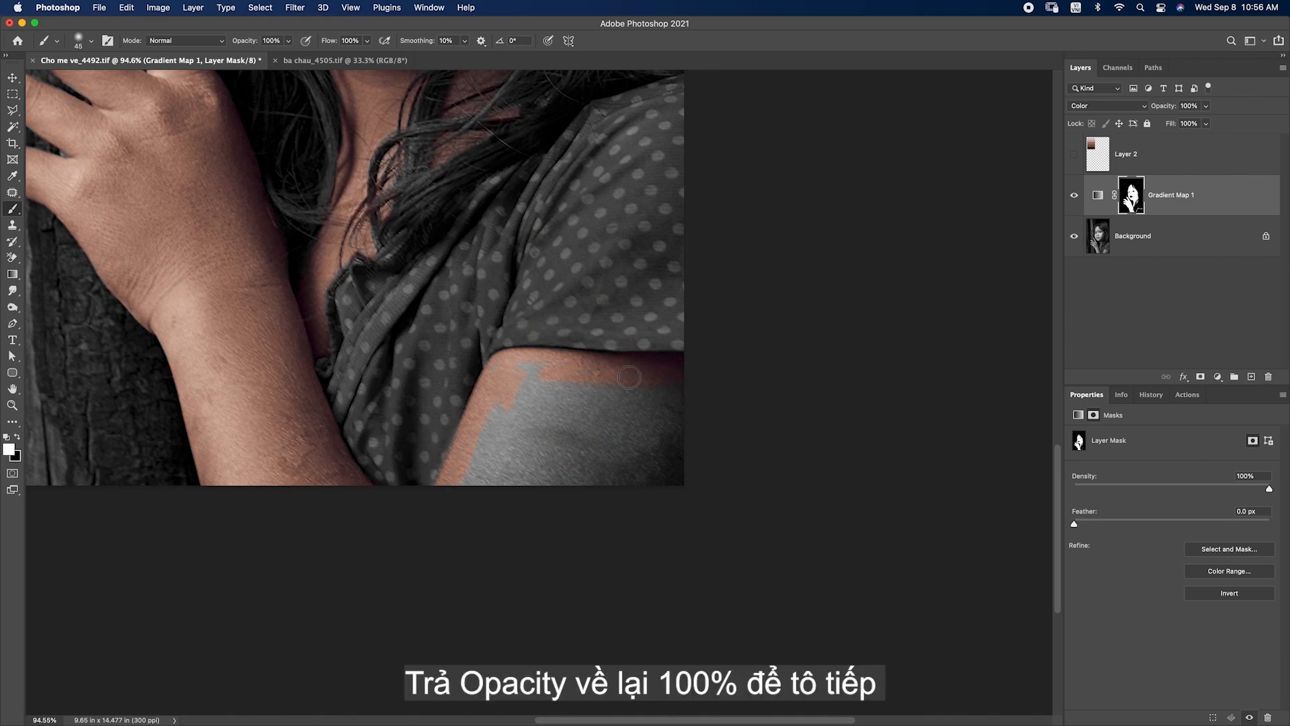
pyautogui.moveTo(523, 385)
pyautogui.mouseDown()
pyautogui.moveTo(490, 430)
pyautogui.moveTo(479, 487)
pyautogui.moveTo(552, 377)
pyautogui.moveTo(548, 435)
pyautogui.moveTo(579, 390)
pyautogui.moveTo(541, 430)
pyautogui.moveTo(589, 419)
pyautogui.moveTo(611, 441)
pyautogui.moveTo(643, 403)
pyautogui.moveTo(645, 428)
pyautogui.moveTo(675, 387)
pyautogui.moveTo(681, 457)
pyautogui.moveTo(661, 504)
pyautogui.moveTo(639, 466)
pyautogui.moveTo(608, 487)
pyautogui.moveTo(552, 487)
pyautogui.moveTo(552, 439)
pyautogui.moveTo(495, 496)
pyautogui.moveTo(525, 511)
pyautogui.moveTo(608, 381)
pyautogui.moveTo(692, 383)
pyautogui.moveTo(665, 497)
pyautogui.moveTo(584, 466)
pyautogui.mouseUp()
pyautogui.press(']')
pyautogui.press(']')
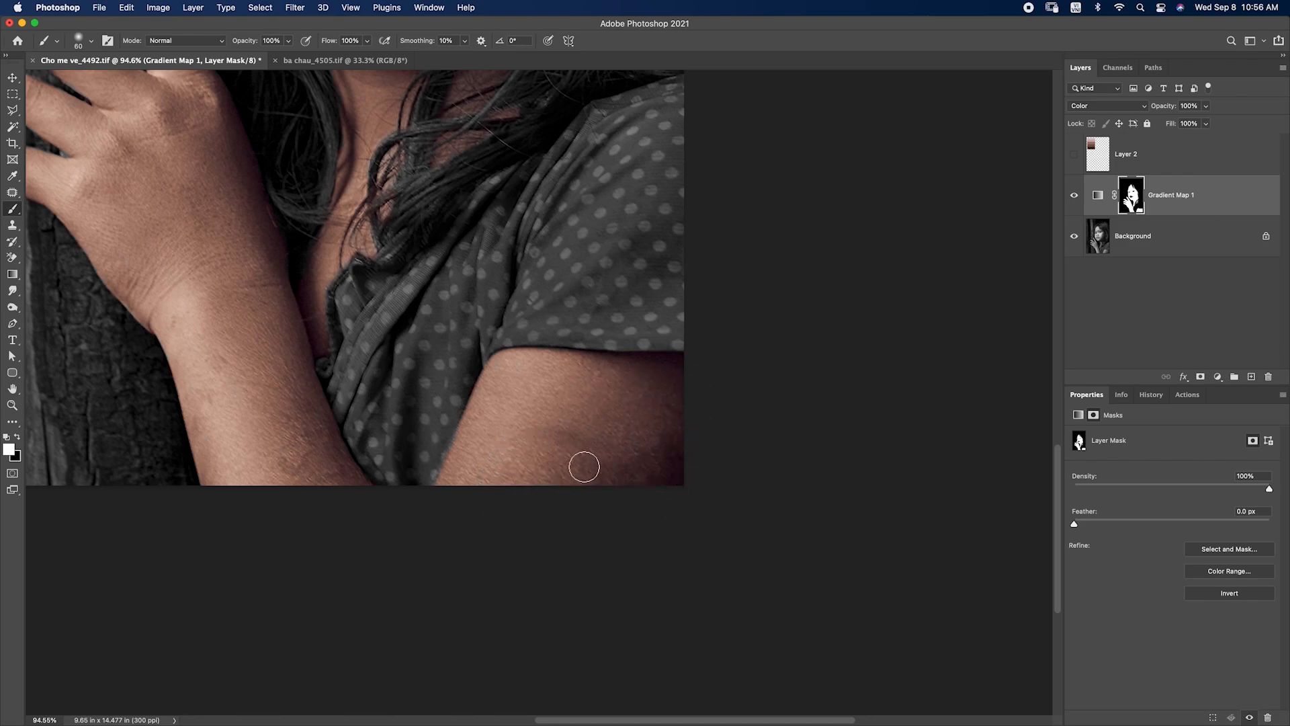
# - Compare the whole portrait with and without the Gradient Map's skin colour
pyautogui.press('super+0')
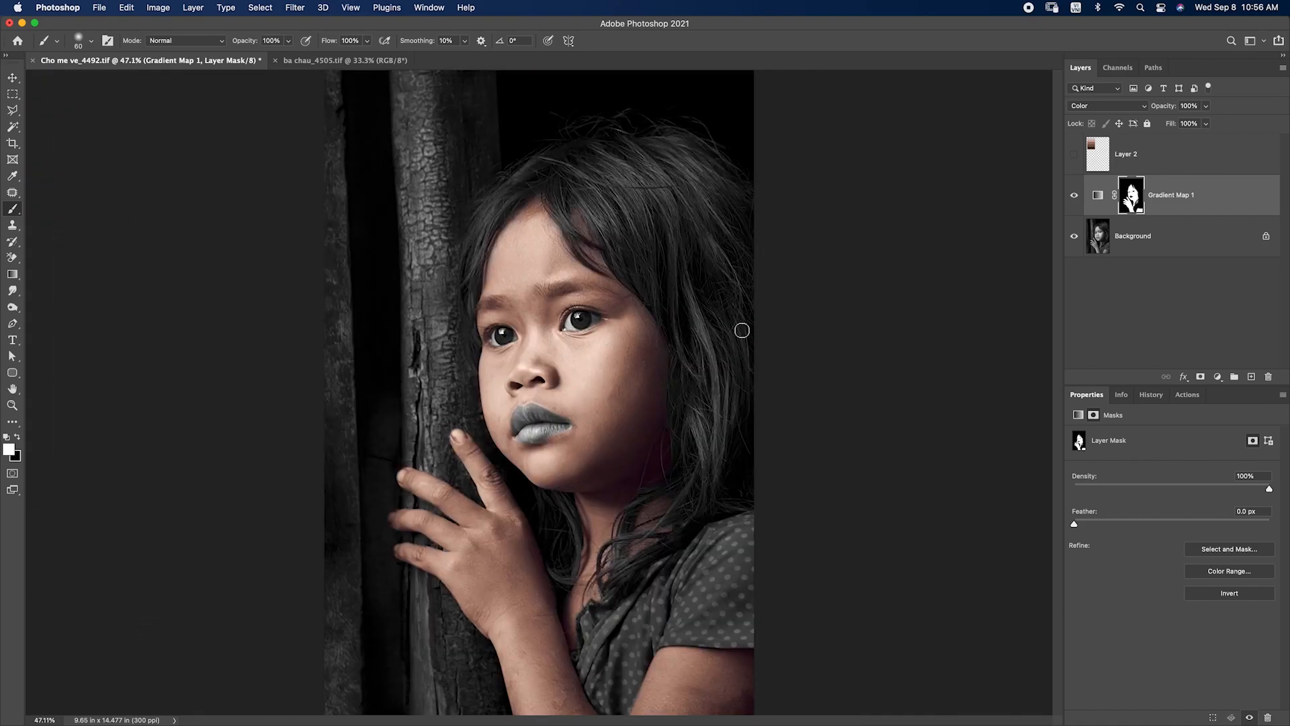
pyautogui.click(1073, 195)
pyautogui.click(1073, 196)
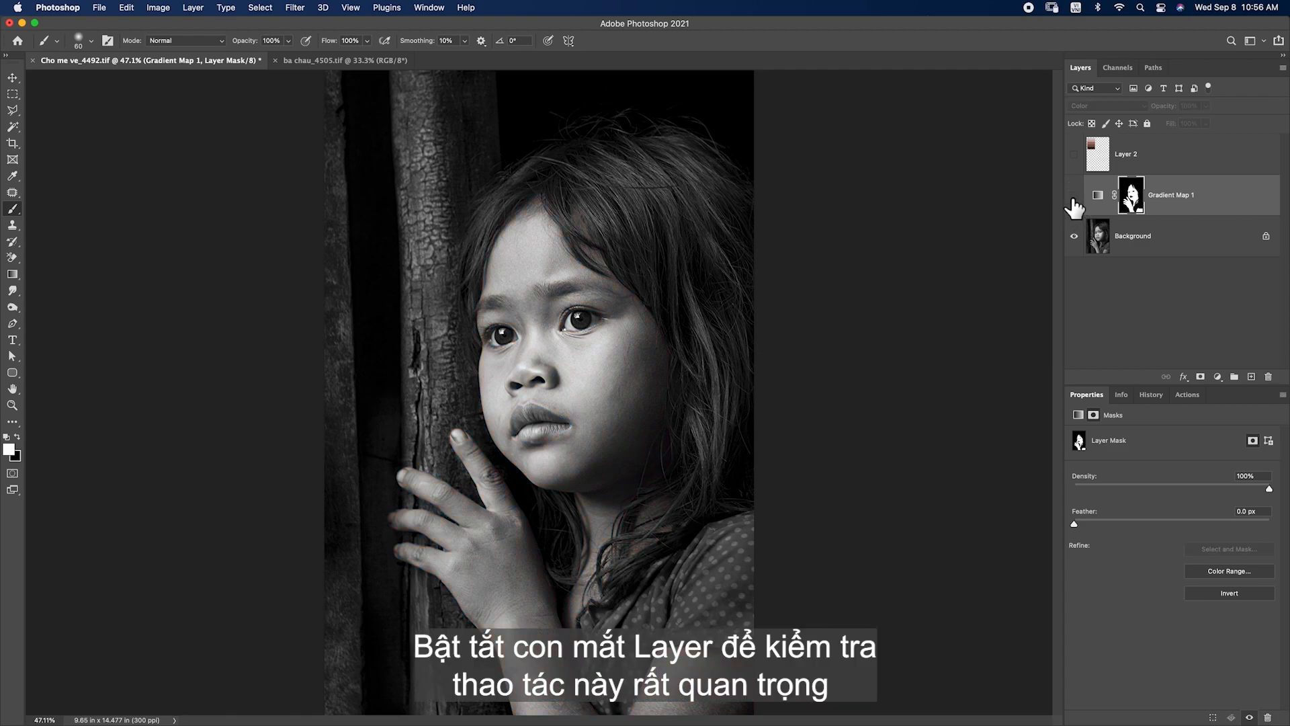
pyautogui.click(1073, 195)
pyautogui.click(1074, 195)
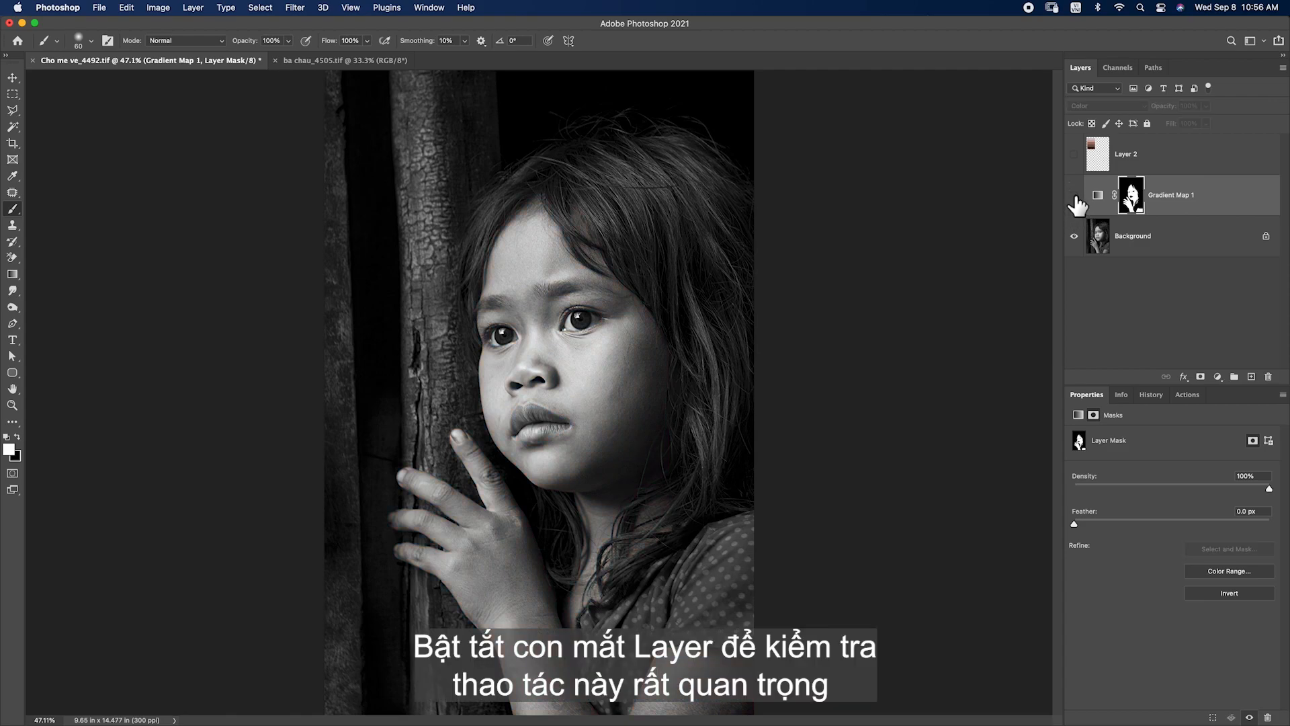
# - Rename the Gradient Map layer to Da and make it visible again
pyautogui.doubleClick(1170, 201)
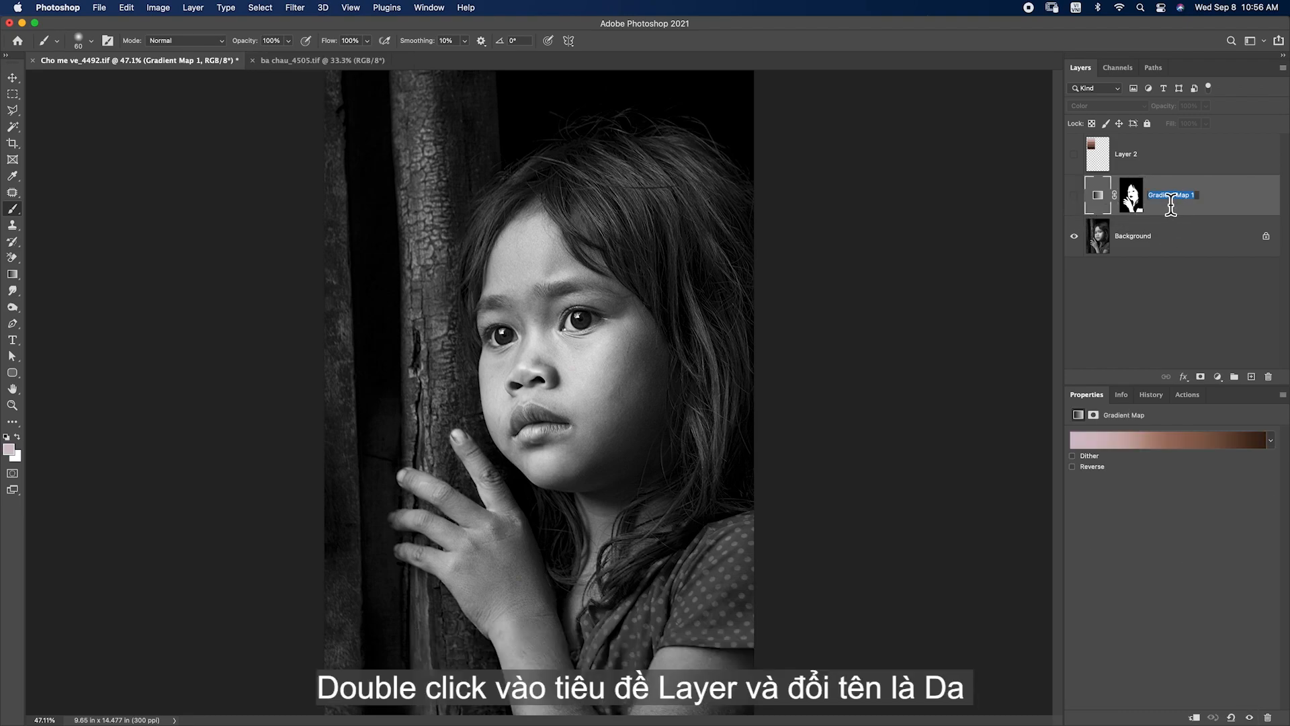
pyautogui.write('Da')
pyautogui.press('Return')
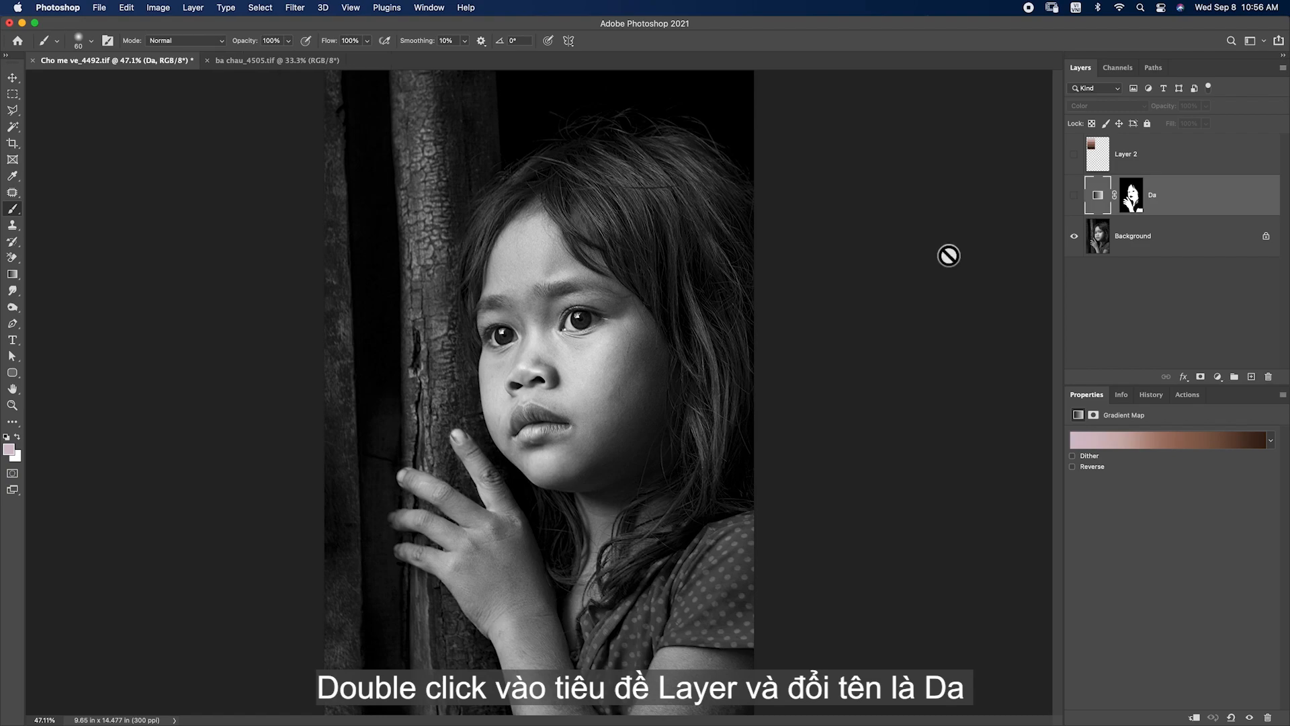
pyautogui.click(1073, 197)
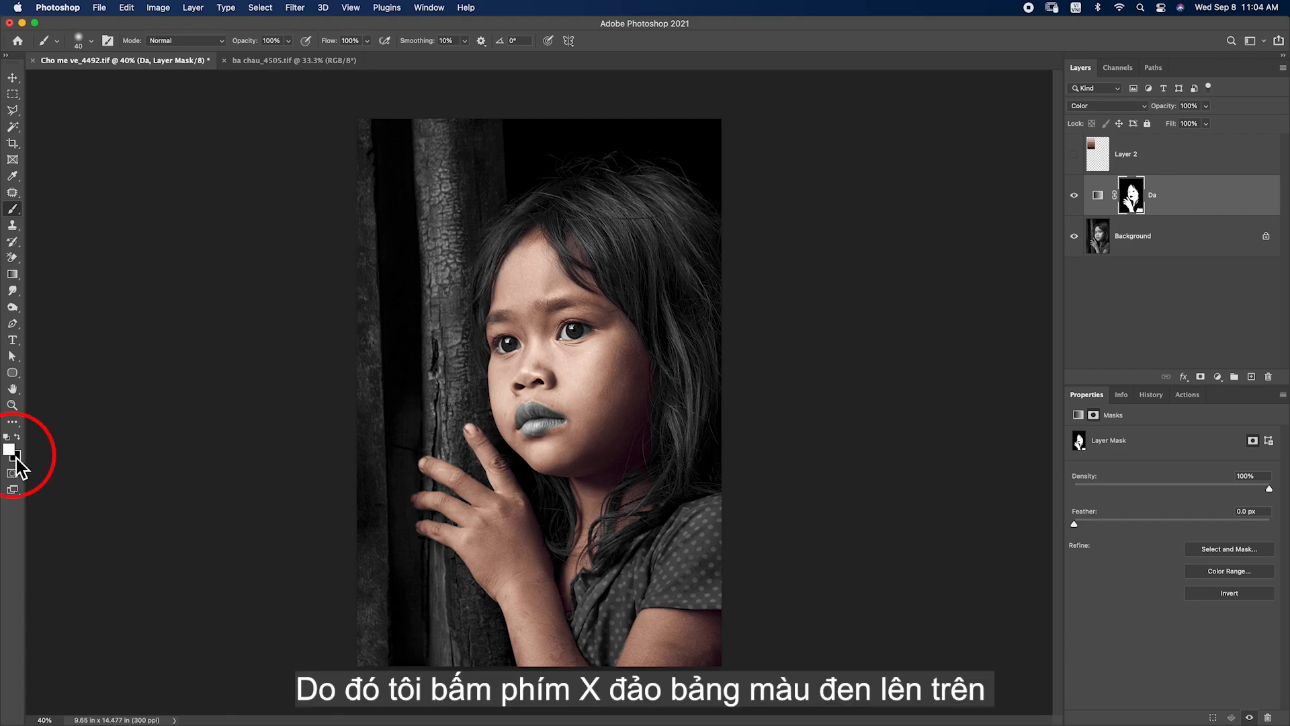
# - Paint black at 20% opacity and 30% flow on the Da mask over both eyebrows and the area around the eyes
pyautogui.press('x')
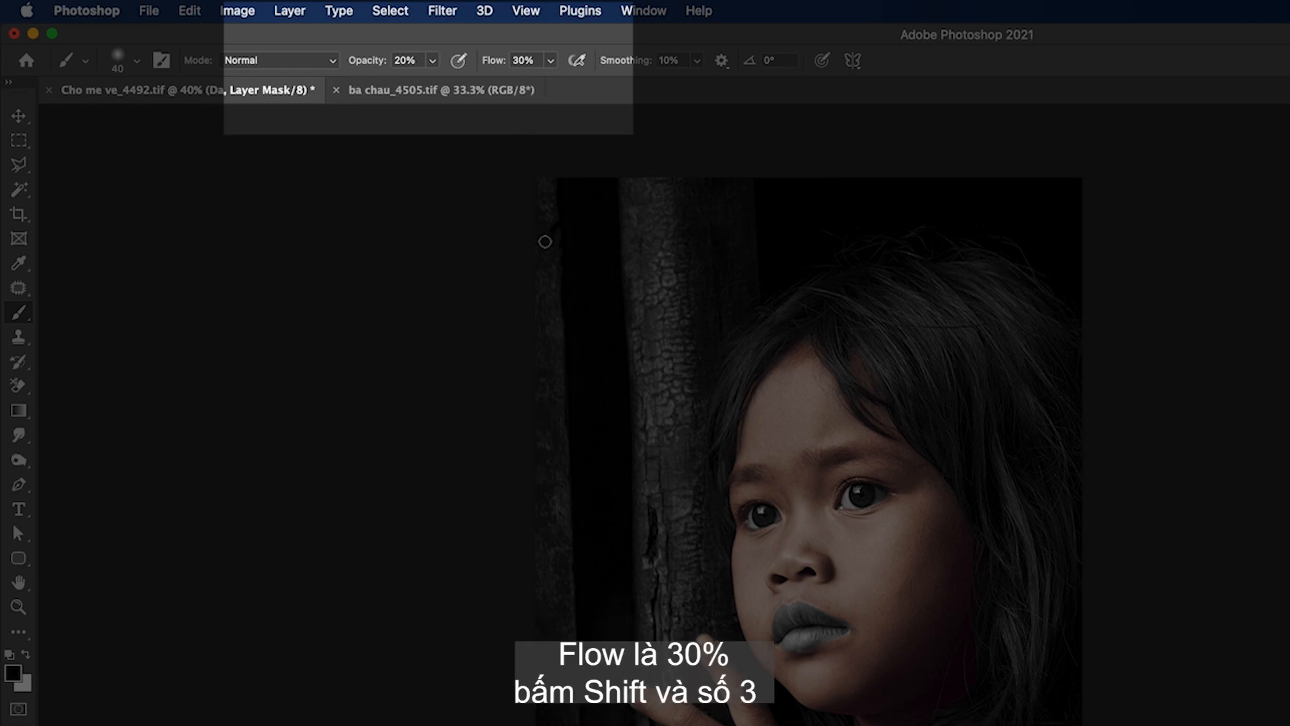
pyautogui.scroll(10, 496, 321)
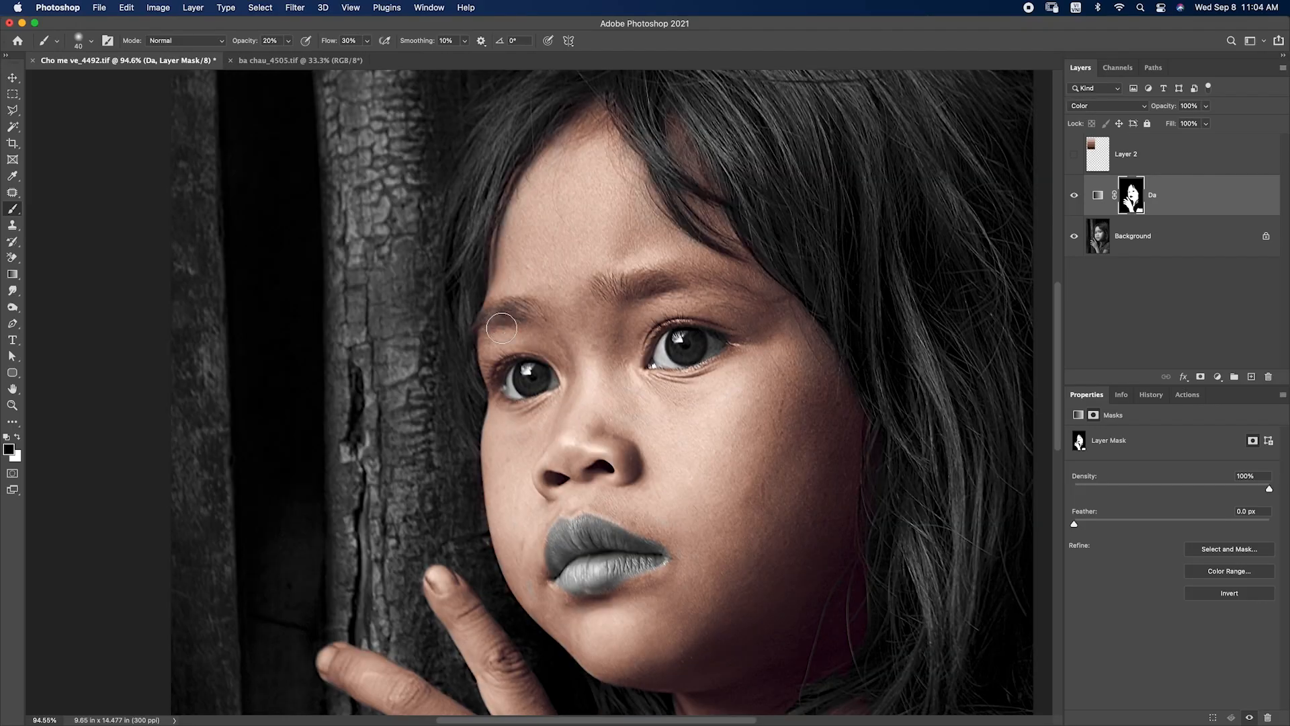
pyautogui.moveTo(492, 319)
pyautogui.mouseDown()
pyautogui.moveTo(594, 304)
pyautogui.moveTo(533, 283)
pyautogui.moveTo(440, 315)
pyautogui.moveTo(479, 334)
pyautogui.moveTo(614, 328)
pyautogui.moveTo(506, 310)
pyautogui.moveTo(425, 342)
pyautogui.moveTo(568, 333)
pyautogui.moveTo(550, 317)
pyautogui.moveTo(471, 322)
pyautogui.moveTo(402, 398)
pyautogui.moveTo(500, 312)
pyautogui.moveTo(474, 316)
pyautogui.moveTo(407, 386)
pyautogui.moveTo(445, 352)
pyautogui.moveTo(576, 296)
pyautogui.moveTo(556, 280)
pyautogui.moveTo(413, 338)
pyautogui.moveTo(511, 327)
pyautogui.mouseUp()
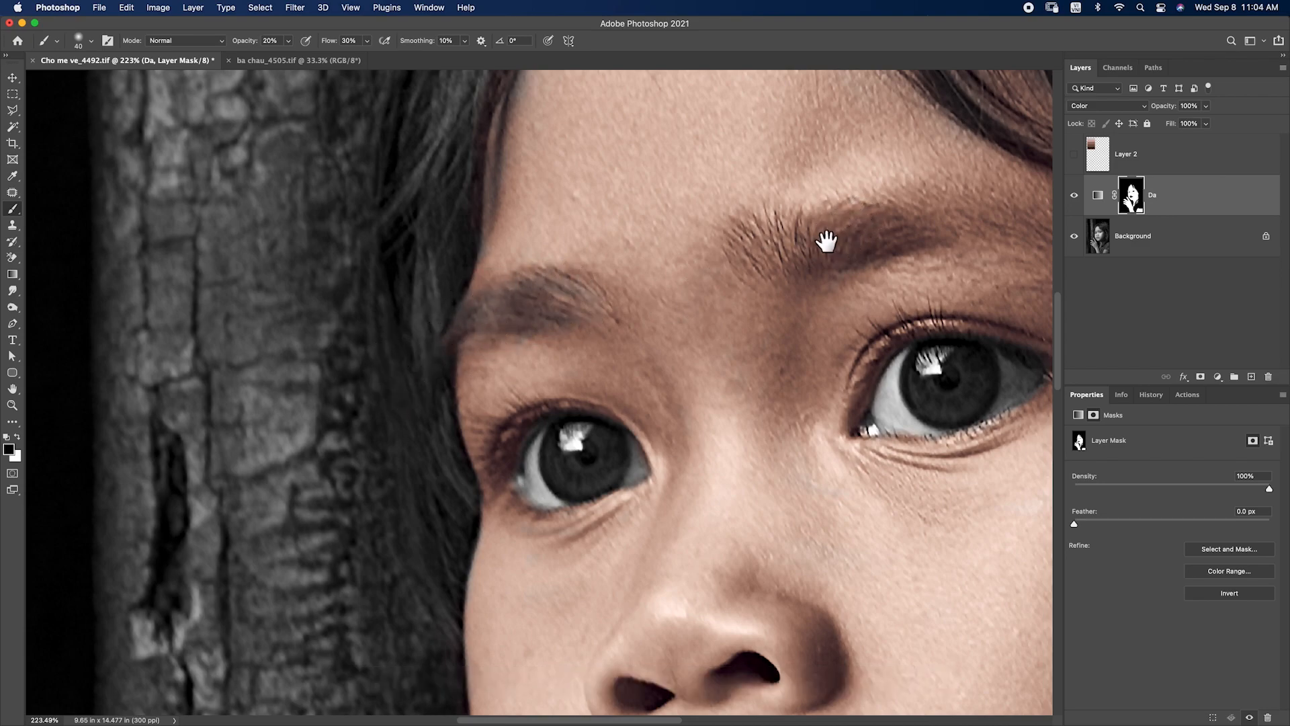
pyautogui.moveTo(827, 239); pyautogui.dragTo(611, 228)
pyautogui.moveTo(537, 244)
pyautogui.mouseDown()
pyautogui.moveTo(577, 197)
pyautogui.moveTo(570, 246)
pyautogui.moveTo(548, 258)
pyautogui.moveTo(663, 224)
pyautogui.moveTo(656, 246)
pyautogui.moveTo(583, 251)
pyautogui.moveTo(765, 236)
pyautogui.moveTo(580, 260)
pyautogui.moveTo(743, 219)
pyautogui.moveTo(574, 240)
pyautogui.moveTo(525, 262)
pyautogui.moveTo(520, 230)
pyautogui.moveTo(558, 212)
pyautogui.moveTo(556, 227)
pyautogui.moveTo(617, 222)
pyautogui.mouseUp()
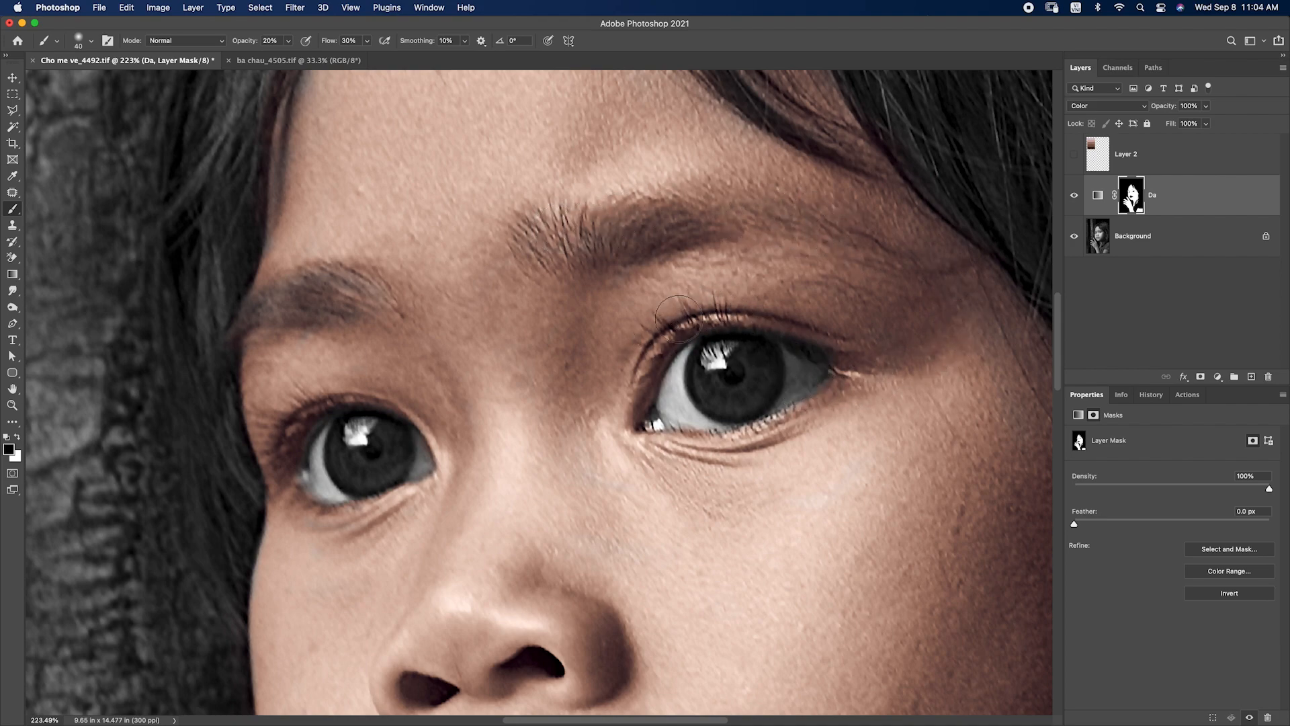
pyautogui.moveTo(267, 427)
pyautogui.mouseDown()
pyautogui.moveTo(317, 401)
pyautogui.moveTo(264, 460)
pyautogui.moveTo(268, 408)
pyautogui.moveTo(266, 477)
pyautogui.moveTo(310, 403)
pyautogui.moveTo(271, 485)
pyautogui.moveTo(310, 385)
pyautogui.moveTo(265, 465)
pyautogui.moveTo(284, 458)
pyautogui.moveTo(309, 383)
pyautogui.moveTo(272, 470)
pyautogui.mouseUp()
pyautogui.moveTo(321, 317)
pyautogui.mouseDown()
pyautogui.moveTo(394, 306)
pyautogui.moveTo(303, 288)
pyautogui.moveTo(337, 293)
pyautogui.mouseUp()
pyautogui.moveTo(653, 234)
pyautogui.mouseDown()
pyautogui.moveTo(548, 259)
pyautogui.moveTo(734, 219)
pyautogui.mouseUp()
# - Check the softened eyebrows and eyes by viewing the full portrait with and without the Da layer
pyautogui.press('super+0')
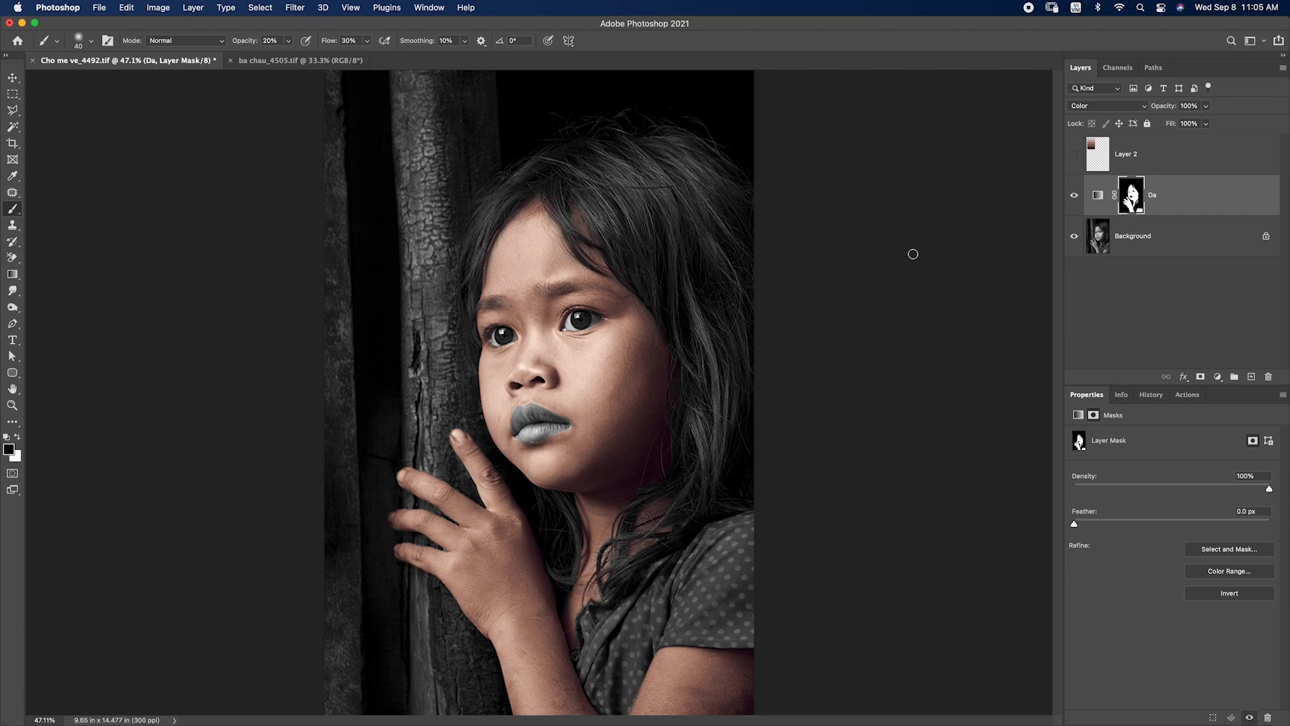
pyautogui.click(1073, 196)
pyautogui.click(1073, 196)
pyautogui.click(1073, 196)
pyautogui.click(1073, 196)
# - Add a Hue/Saturation adjustment layer above the Da layer with Colorize enabled, and invert its mask to black
pyautogui.click(1217, 376)
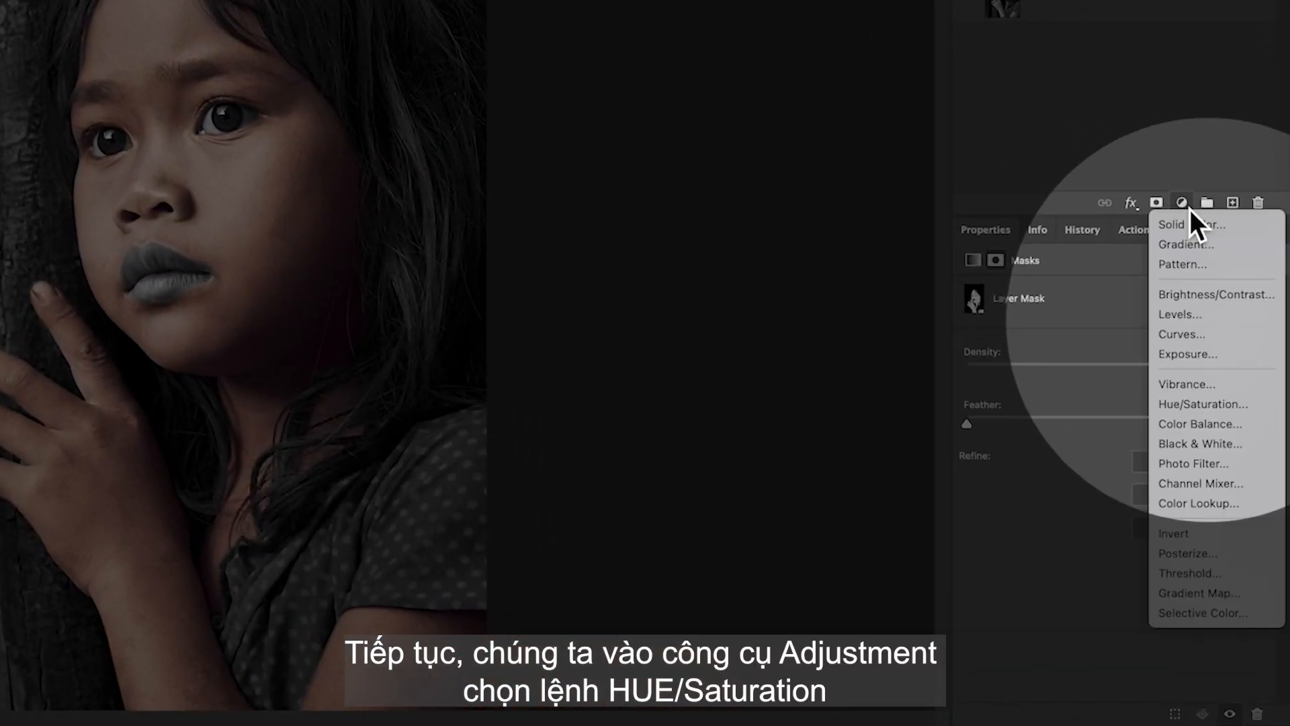
pyautogui.click(1186, 404)
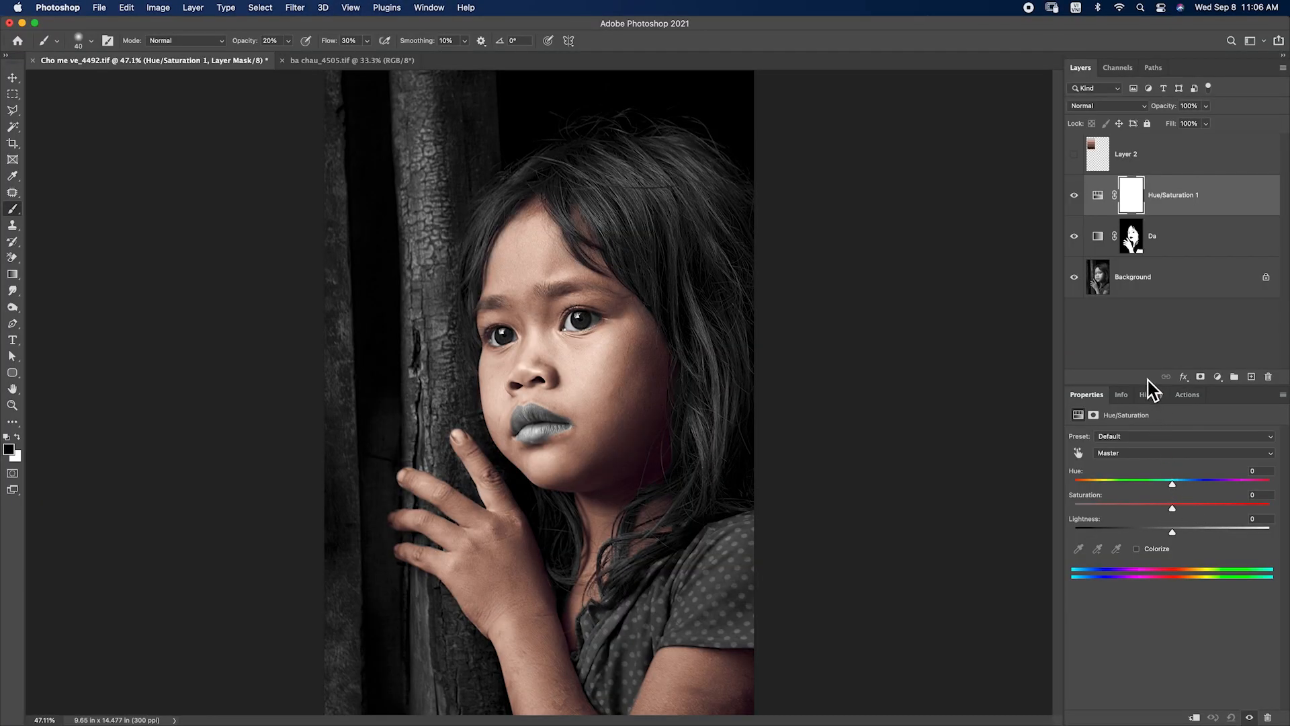
pyautogui.click(1138, 551)
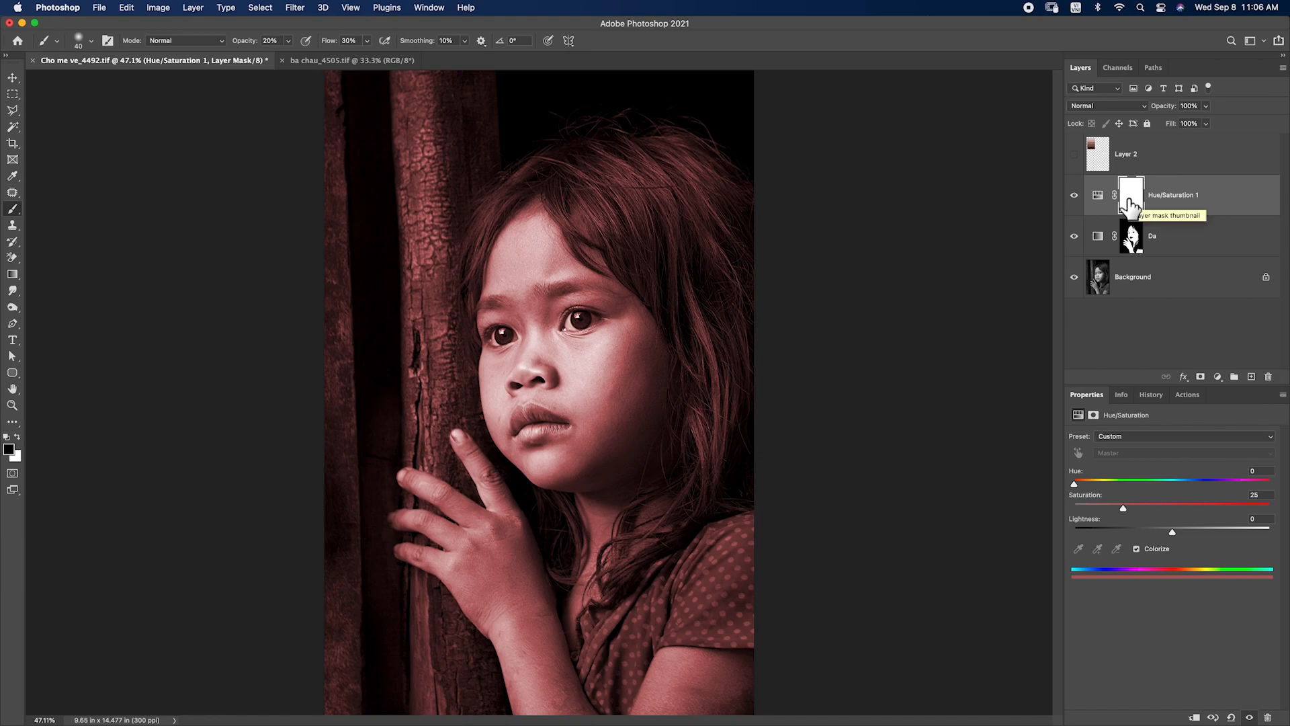
pyautogui.press('super+i')
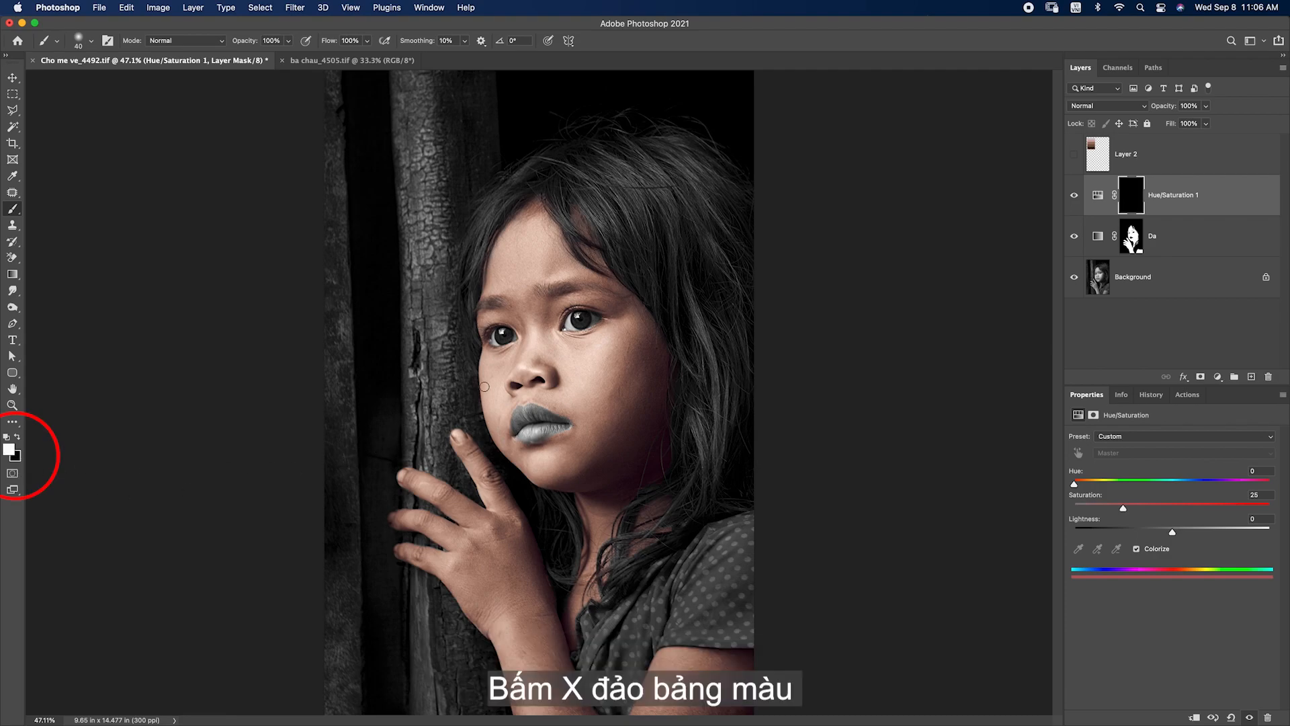
# - Paint white at 100% opacity and flow on the Hue/Saturation mask over the girl's upper and lower lips
pyautogui.scroll(5, 540, 430)
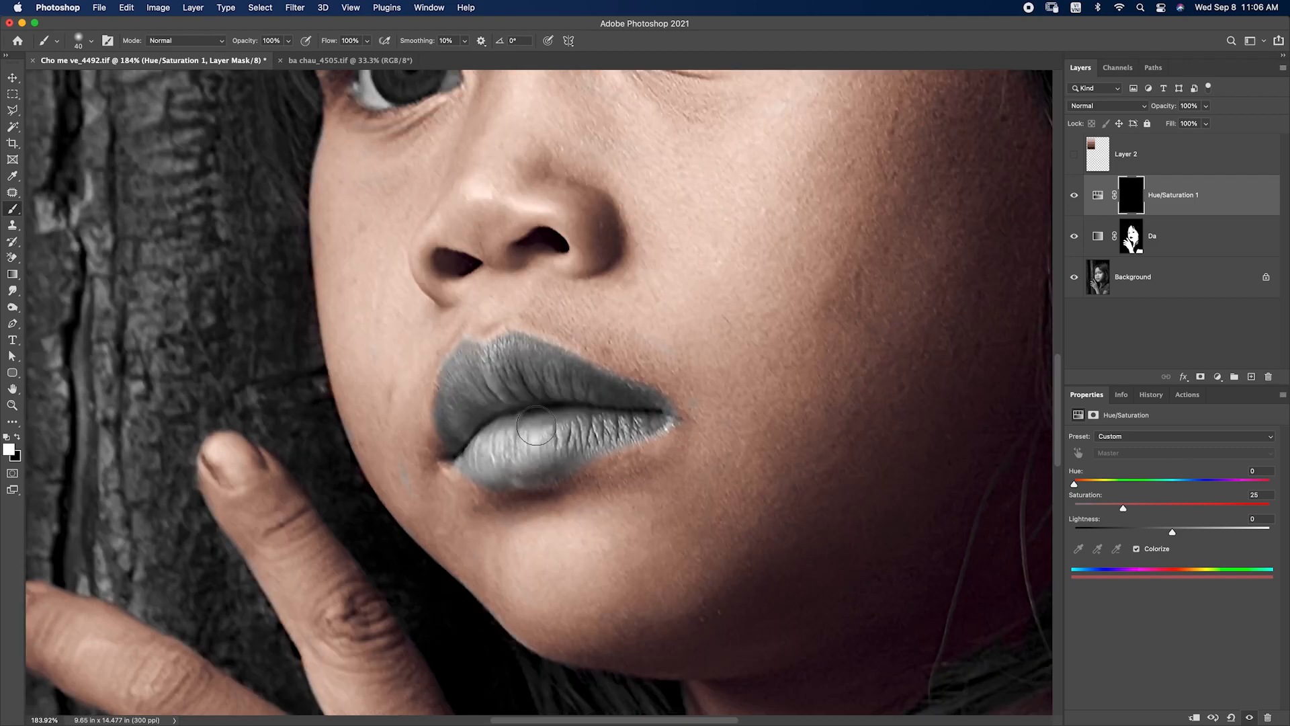
pyautogui.moveTo(554, 381)
pyautogui.mouseDown()
pyautogui.moveTo(522, 347)
pyautogui.moveTo(468, 348)
pyautogui.moveTo(446, 423)
pyautogui.moveTo(663, 407)
pyautogui.moveTo(508, 342)
pyautogui.moveTo(475, 354)
pyautogui.moveTo(500, 363)
pyautogui.moveTo(455, 364)
pyautogui.moveTo(446, 413)
pyautogui.moveTo(468, 388)
pyautogui.moveTo(568, 392)
pyautogui.moveTo(603, 410)
pyautogui.moveTo(641, 398)
pyautogui.moveTo(617, 416)
pyautogui.moveTo(672, 419)
pyautogui.moveTo(545, 475)
pyautogui.moveTo(490, 478)
pyautogui.moveTo(464, 459)
pyautogui.moveTo(508, 439)
pyautogui.moveTo(485, 426)
pyautogui.moveTo(502, 447)
pyautogui.moveTo(582, 420)
pyautogui.moveTo(489, 460)
pyautogui.moveTo(543, 463)
pyautogui.moveTo(659, 418)
pyautogui.mouseUp()
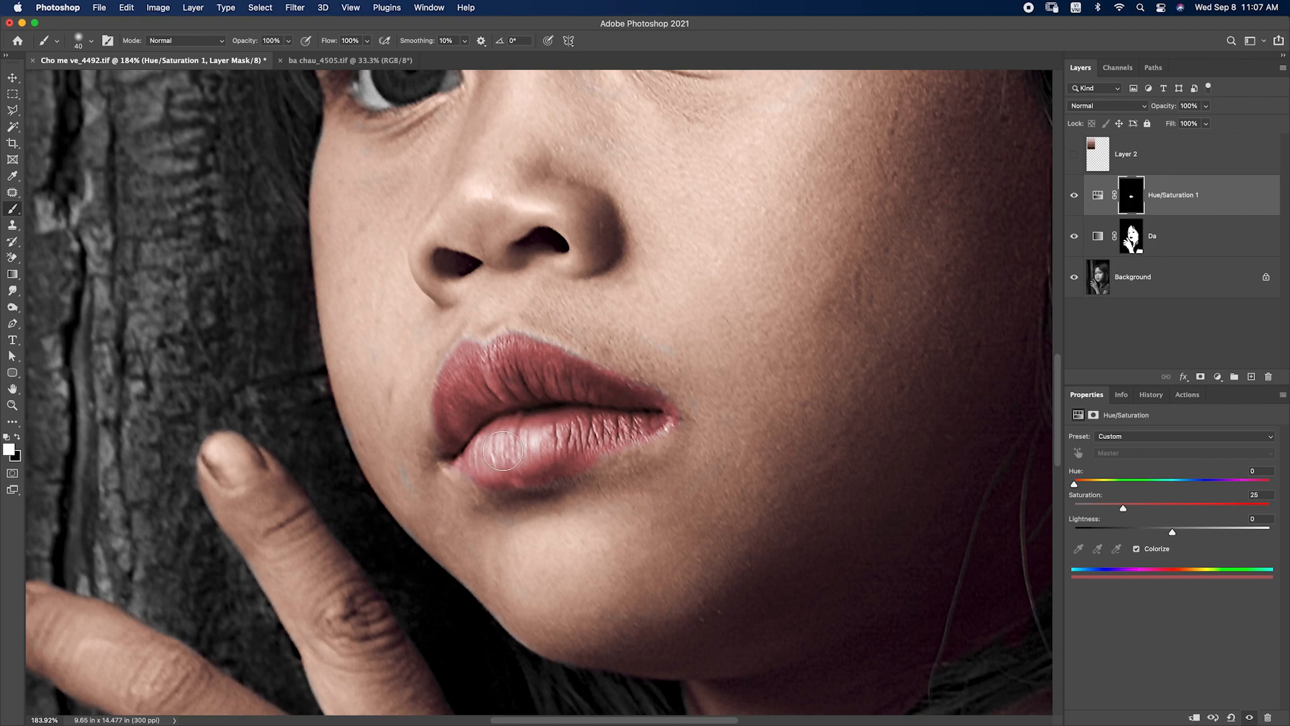
pyautogui.scroll(-5, 550, 423)
pyautogui.scroll(-3, 555, 427)
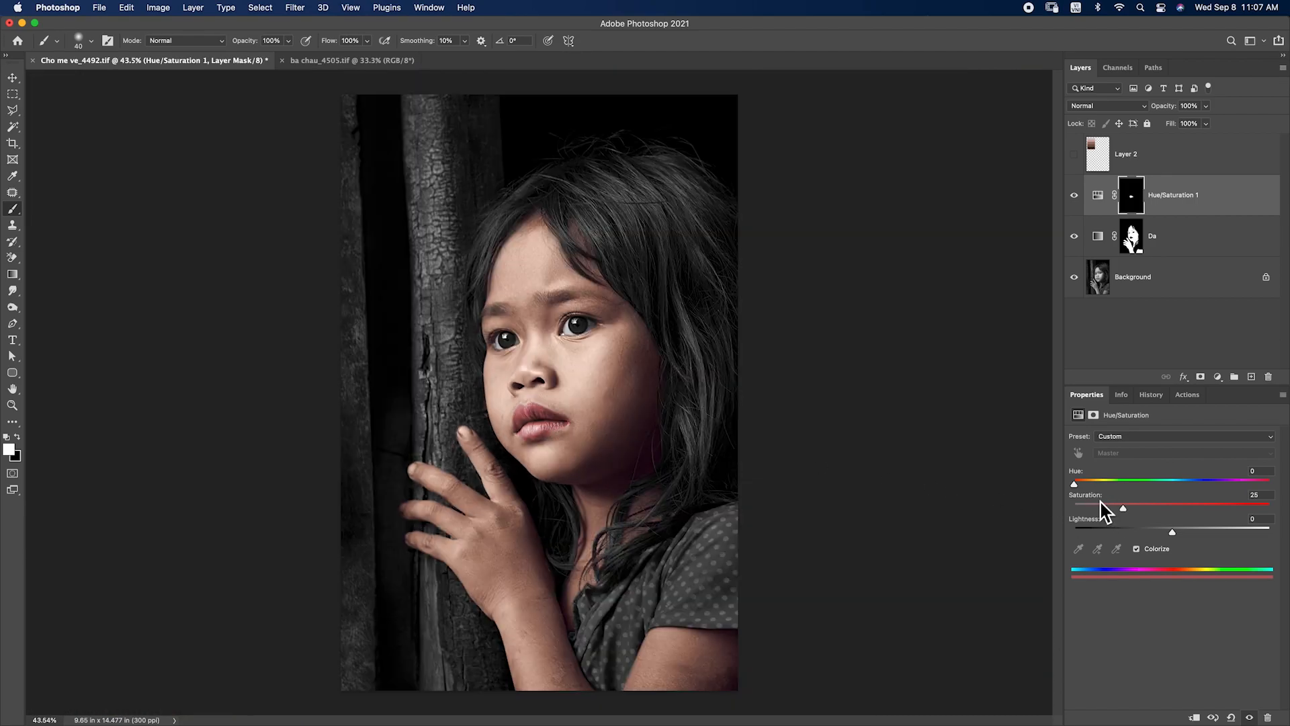
# - Set the lip Hue/Saturation adjustment to Hue 357, Saturation 23 and Lightness +9
pyautogui.moveTo(1085, 484); pyautogui.dragTo(1103, 485)
pyautogui.click(1132, 484)
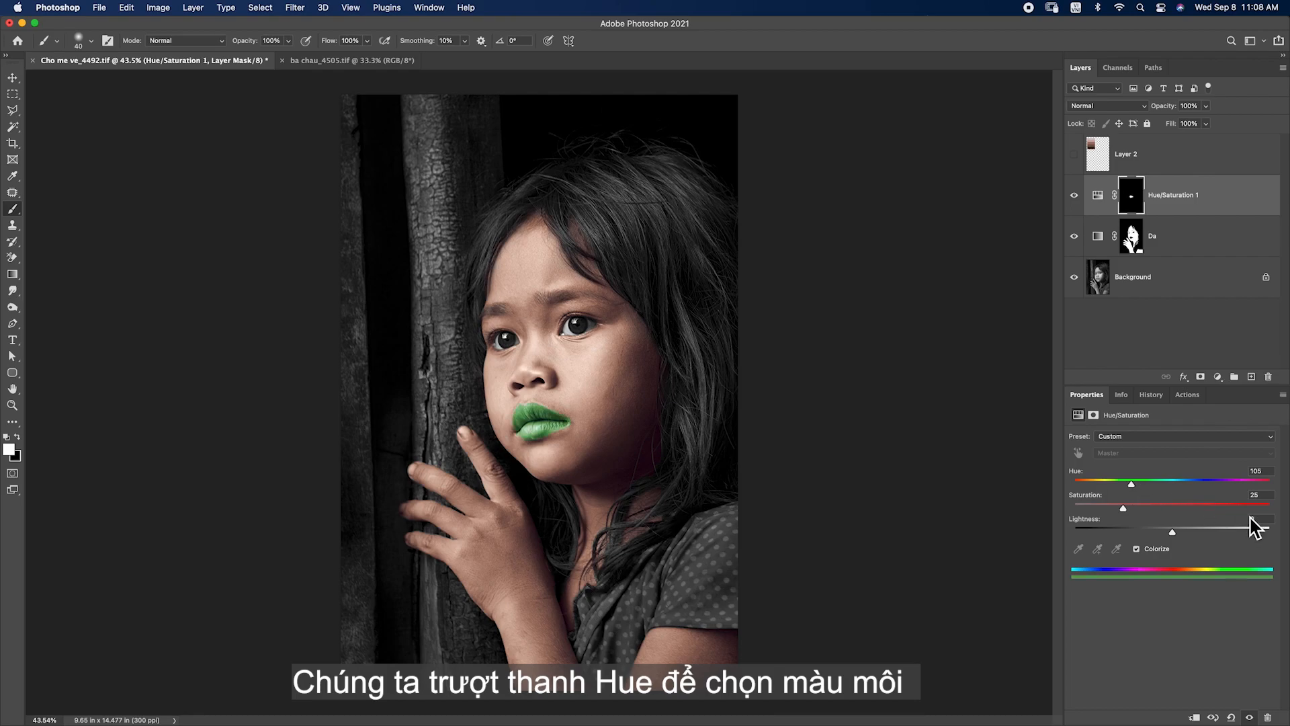
pyautogui.doubleClick(1254, 471)
pyautogui.write('357')
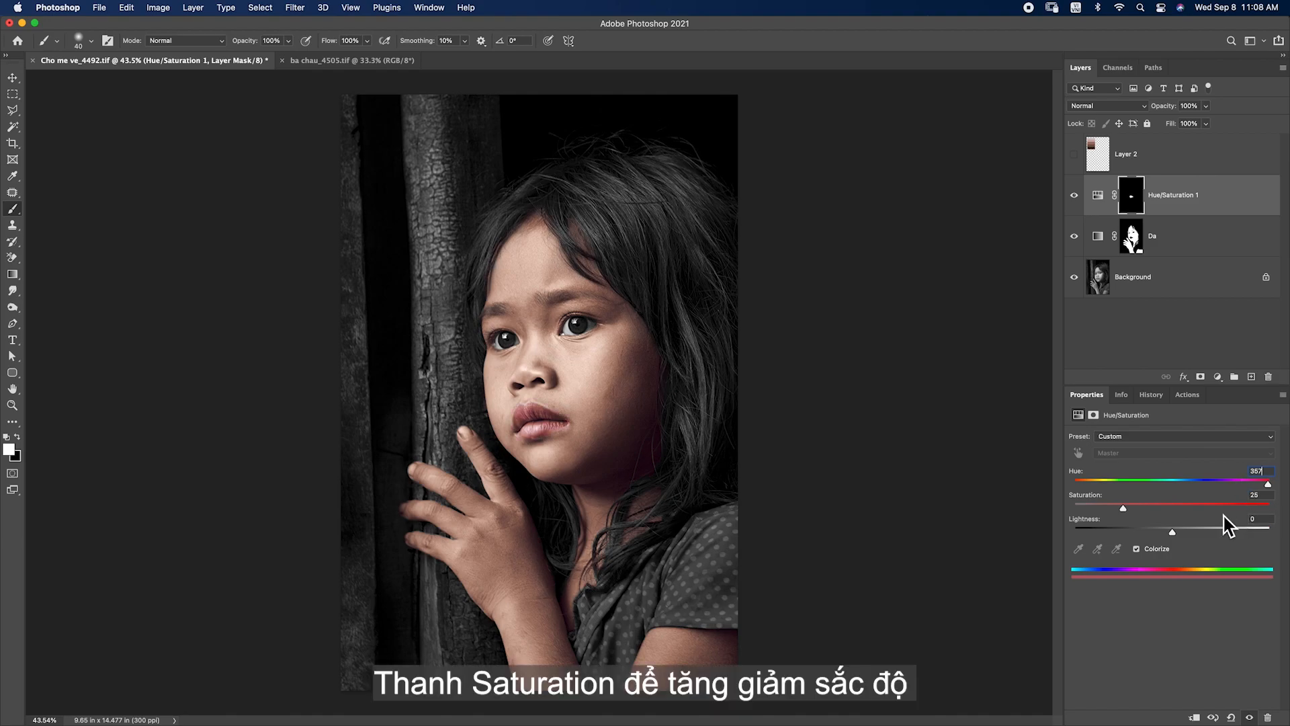
pyautogui.click(1262, 497)
pyautogui.write('2')
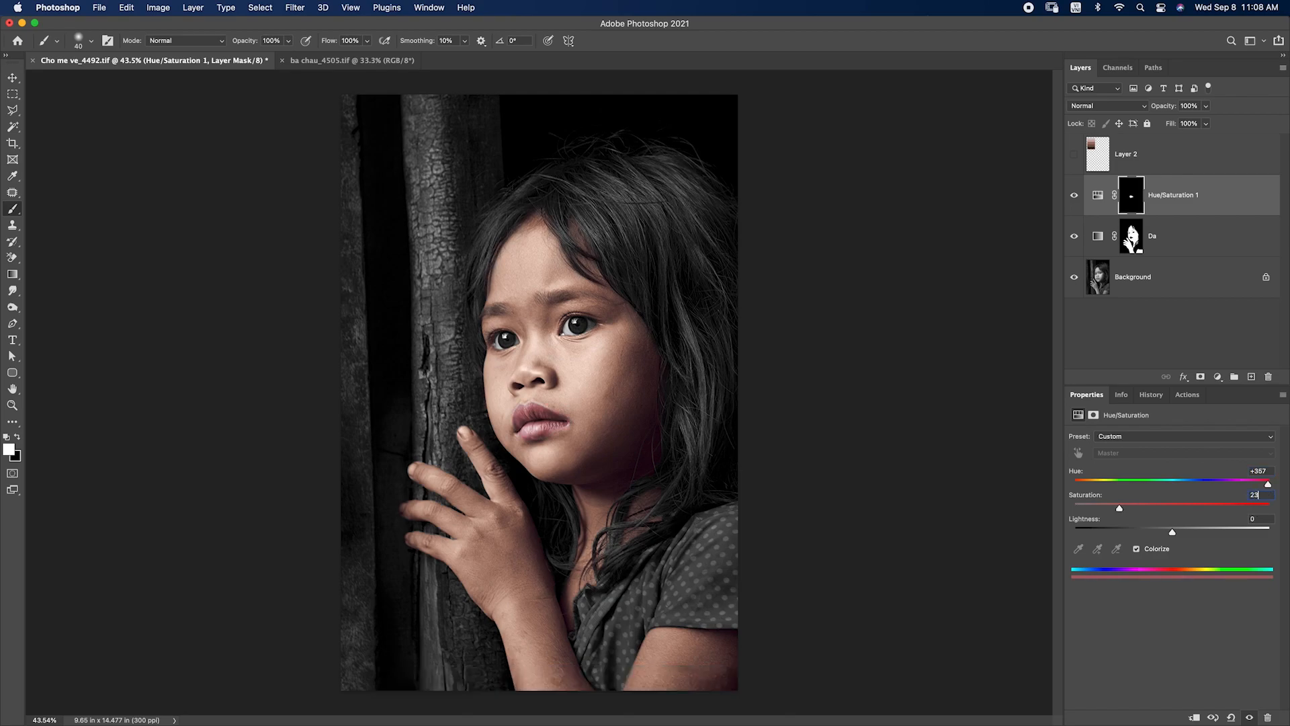
pyautogui.click(1248, 520)
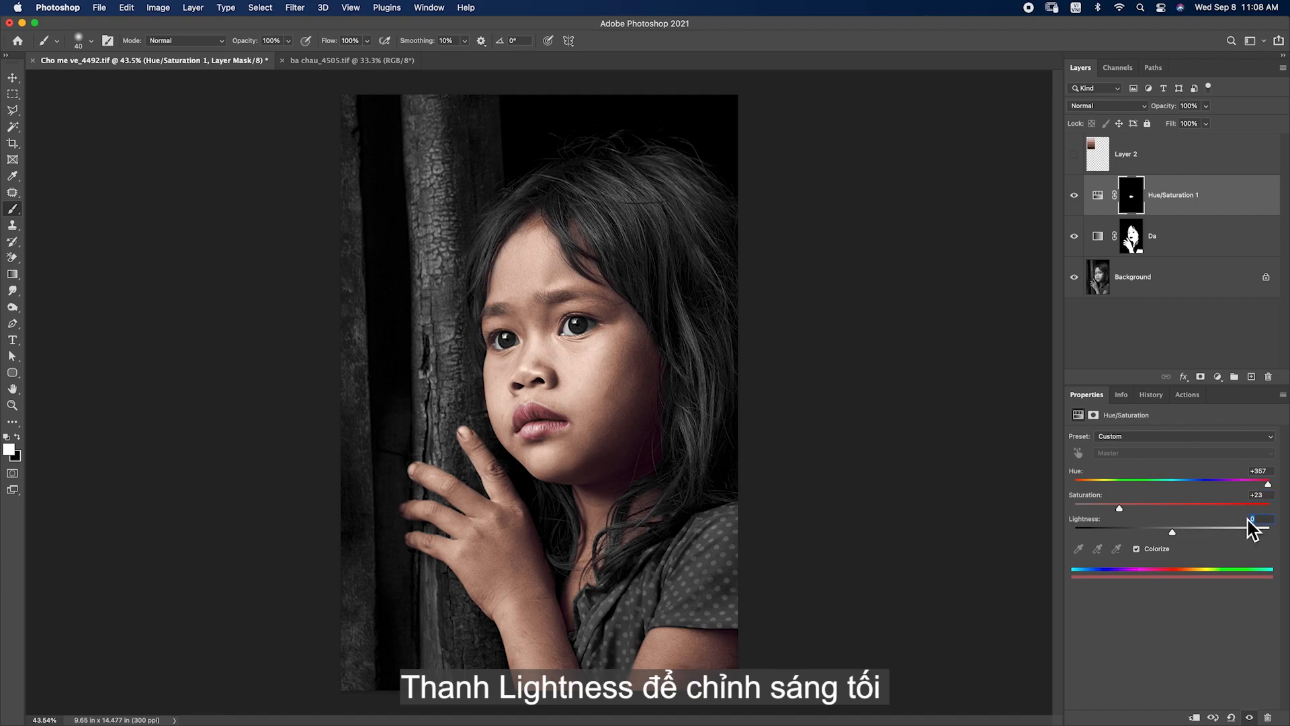
pyautogui.write('9')
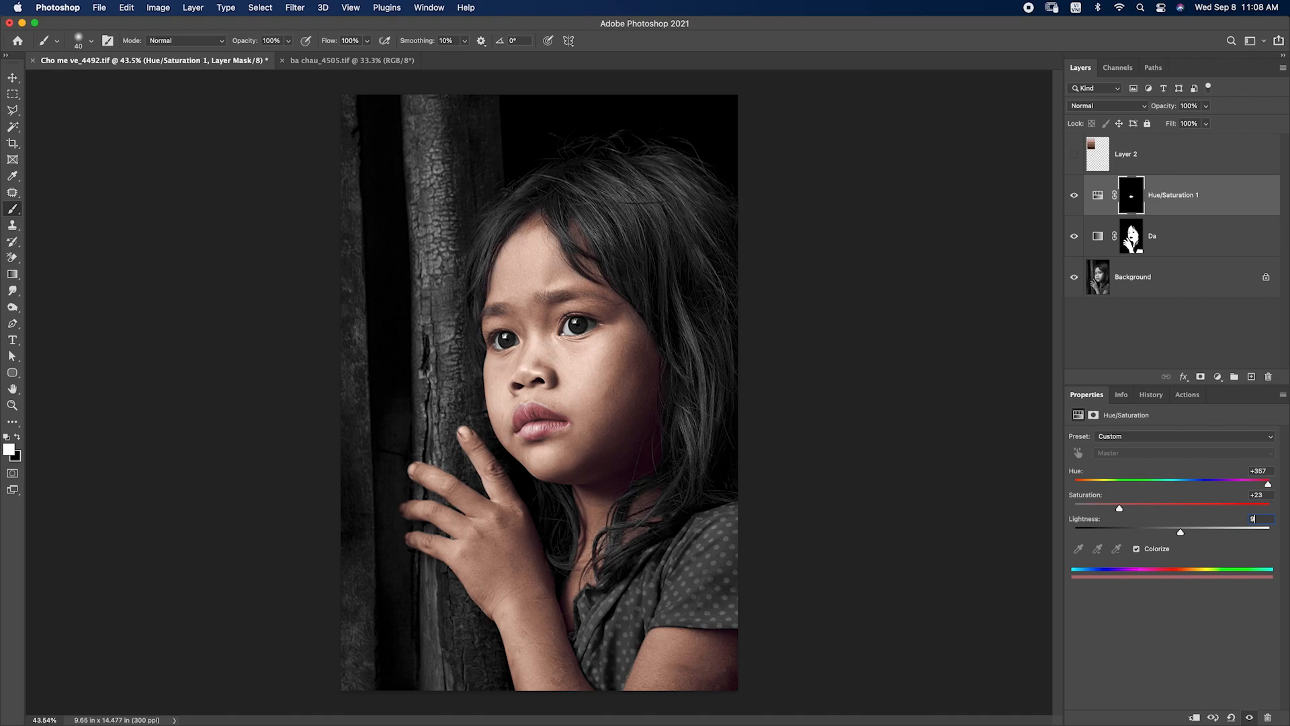
pyautogui.press('Return')
# - Compare the lips with and without the Hue/Saturation adjustment, and rename its layer Moi
pyautogui.click(1074, 196)
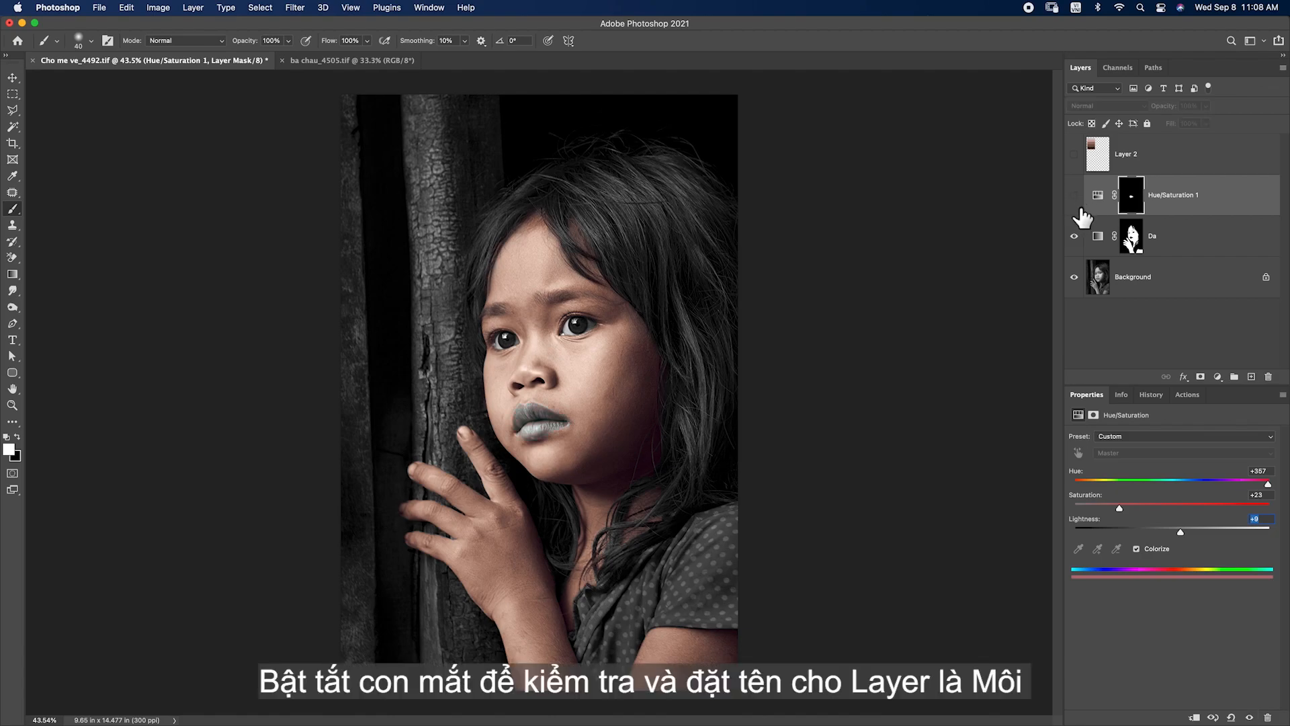
pyautogui.click(1073, 196)
pyautogui.click(1073, 196)
pyautogui.click(1074, 196)
pyautogui.doubleClick(1171, 198)
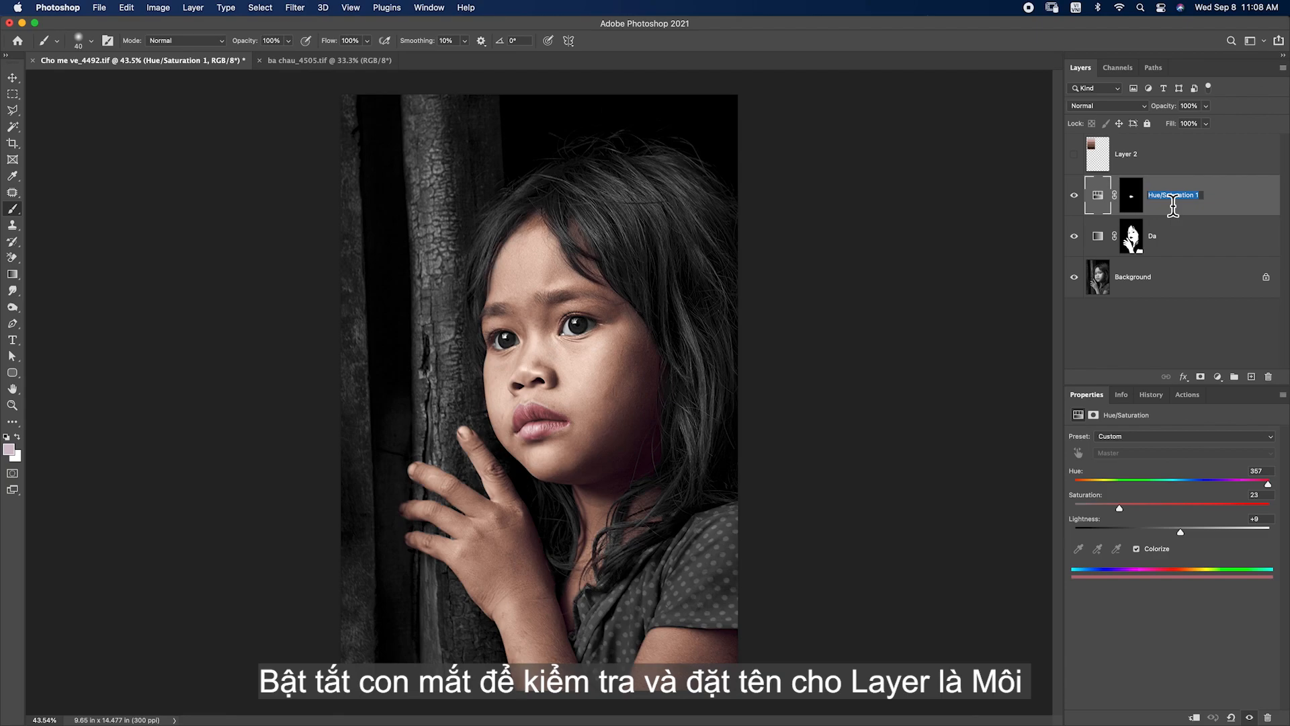
pyautogui.write('Moi')
pyautogui.press('Return')
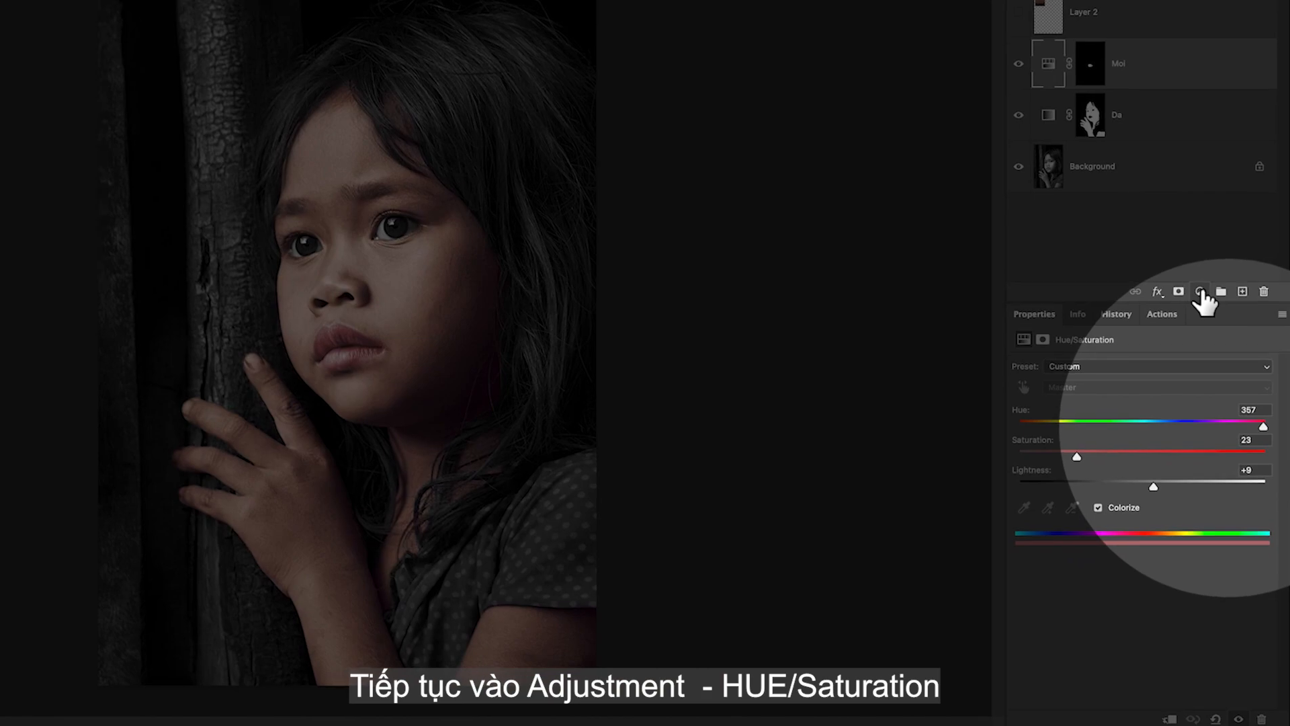
# - Add a Hue/Saturation adjustment layer above the Moi layer with Colorize enabled, and invert its mask to black
pyautogui.click(1200, 293)
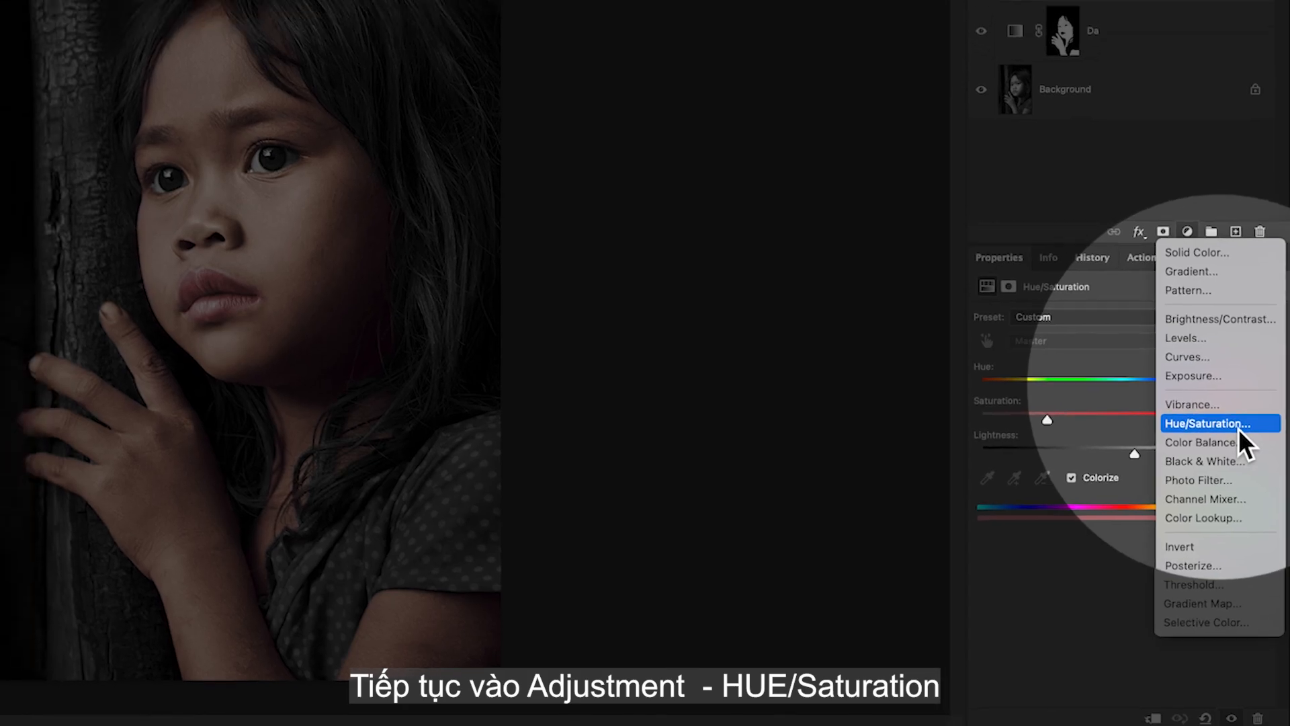
pyautogui.click(1236, 411)
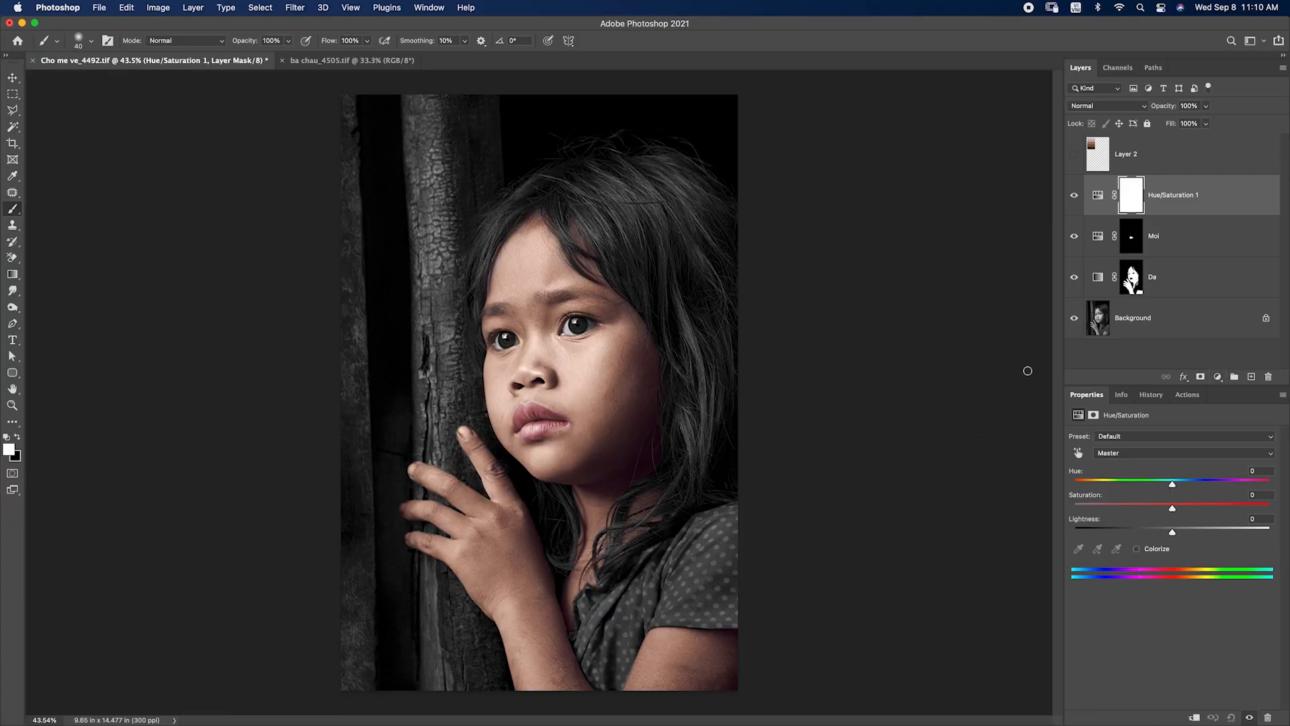
pyautogui.click(1138, 552)
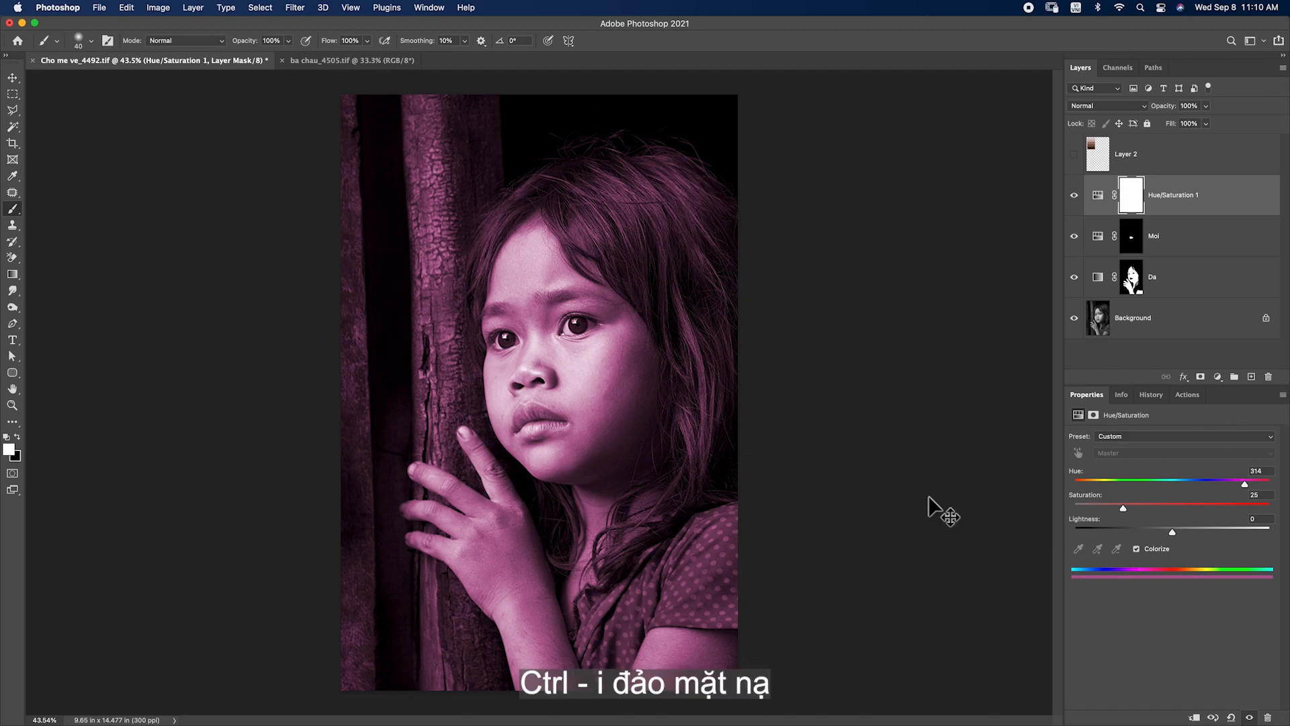
pyautogui.hotkey('ctrl', 'i')
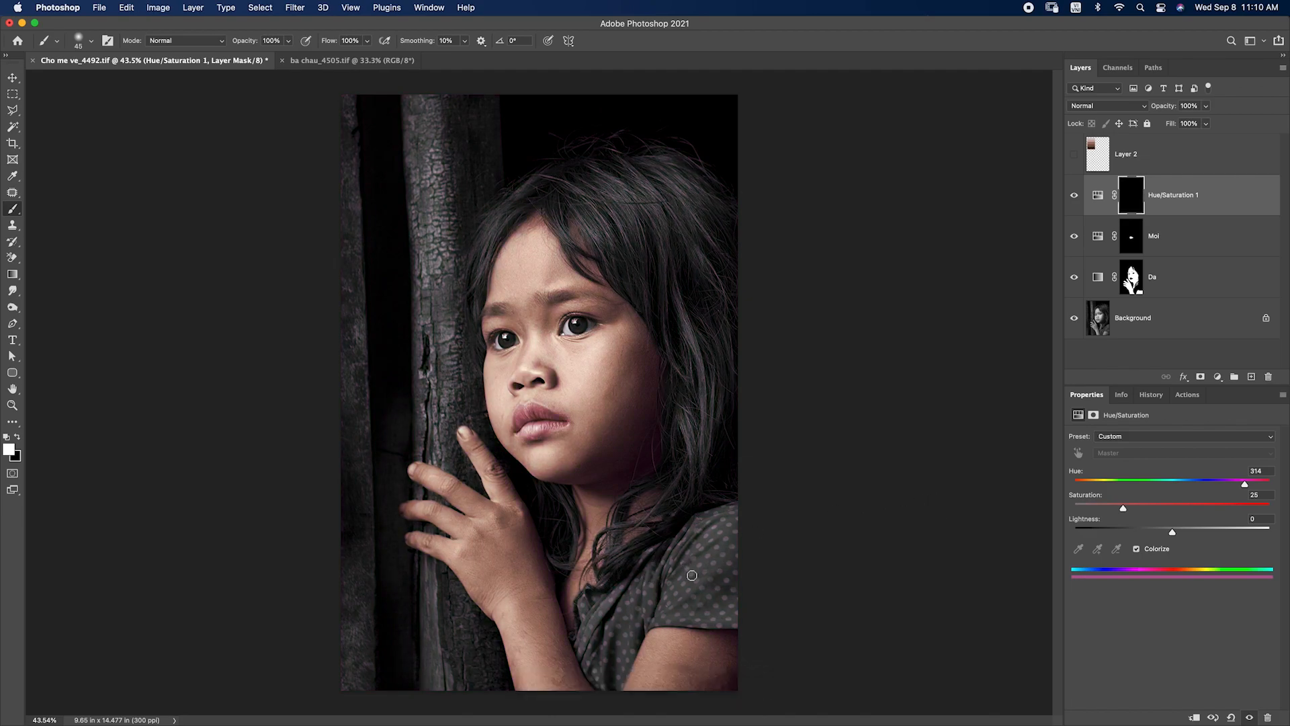
# - Paint white on the new Hue/Saturation mask over the girl's whole dotted shirt, including the collar and folds
pyautogui.moveTo(704, 568)
pyautogui.mouseDown()
pyautogui.moveTo(663, 588)
pyautogui.moveTo(723, 579)
pyautogui.moveTo(698, 569)
pyautogui.moveTo(730, 539)
pyautogui.moveTo(748, 597)
pyautogui.moveTo(725, 616)
pyautogui.moveTo(676, 603)
pyautogui.moveTo(627, 614)
pyautogui.moveTo(608, 674)
pyautogui.moveTo(730, 615)
pyautogui.moveTo(743, 524)
pyautogui.moveTo(696, 570)
pyautogui.mouseUp()
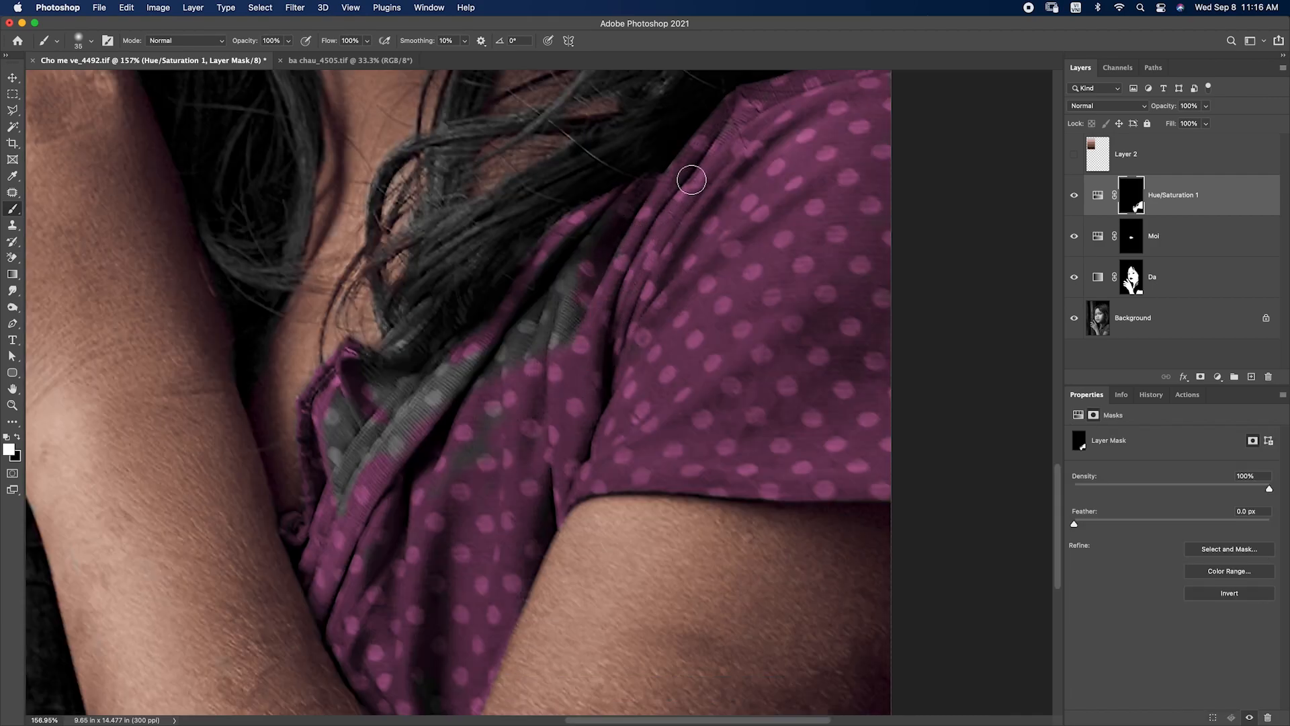
pyautogui.moveTo(511, 323)
pyautogui.mouseDown()
pyautogui.moveTo(596, 282)
pyautogui.moveTo(490, 421)
pyautogui.moveTo(450, 510)
pyautogui.moveTo(354, 472)
pyautogui.moveTo(352, 440)
pyautogui.moveTo(351, 495)
pyautogui.moveTo(320, 475)
pyautogui.moveTo(369, 423)
pyautogui.moveTo(450, 377)
pyautogui.moveTo(425, 458)
pyautogui.moveTo(403, 452)
pyautogui.moveTo(510, 336)
pyautogui.mouseUp()
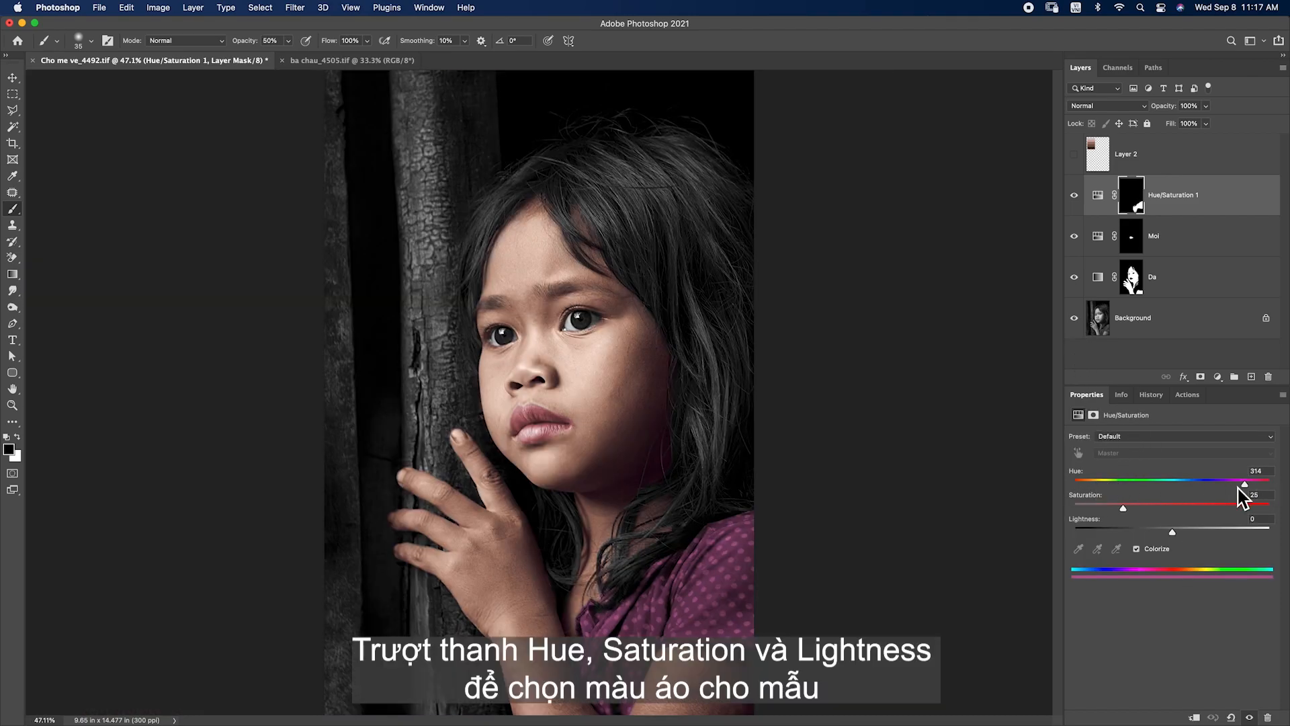
# - Recolor the shirt by setting its Hue/Saturation adjustment to Hue 42 and Saturation 29
pyautogui.moveTo(1246, 484); pyautogui.dragTo(1159, 489)
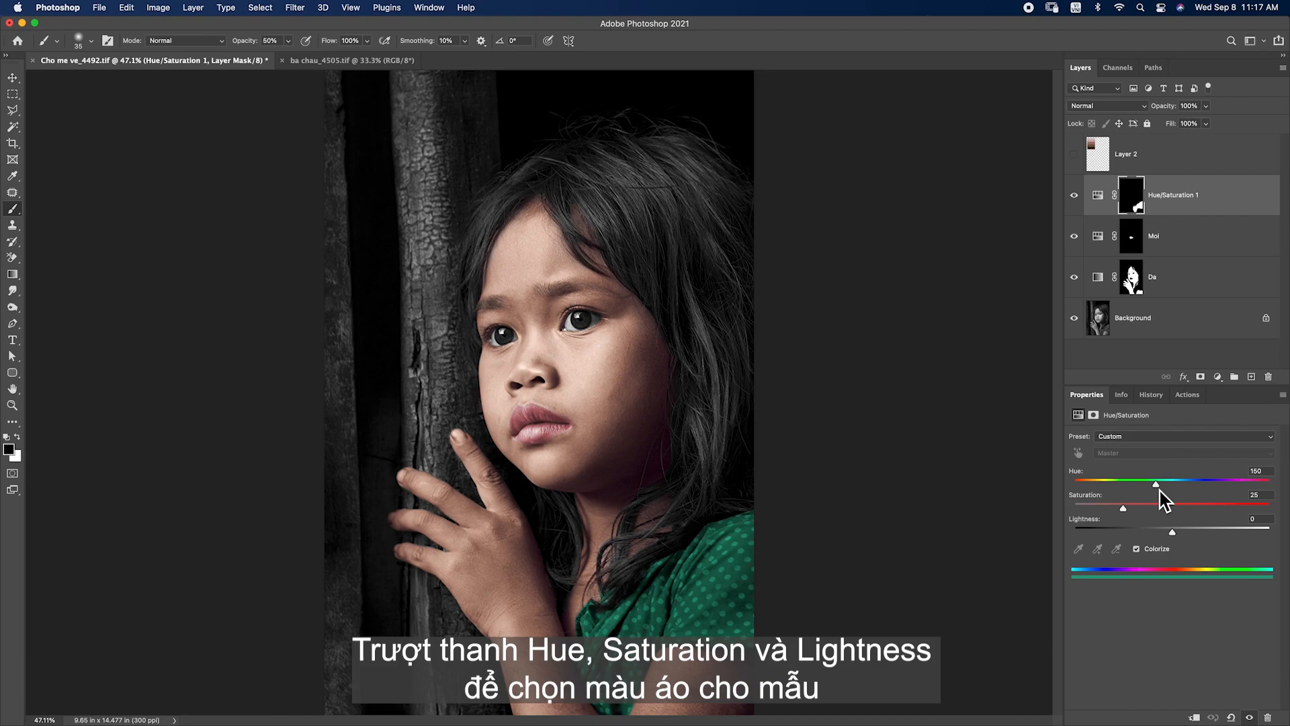
pyautogui.click(1255, 472)
pyautogui.write('42')
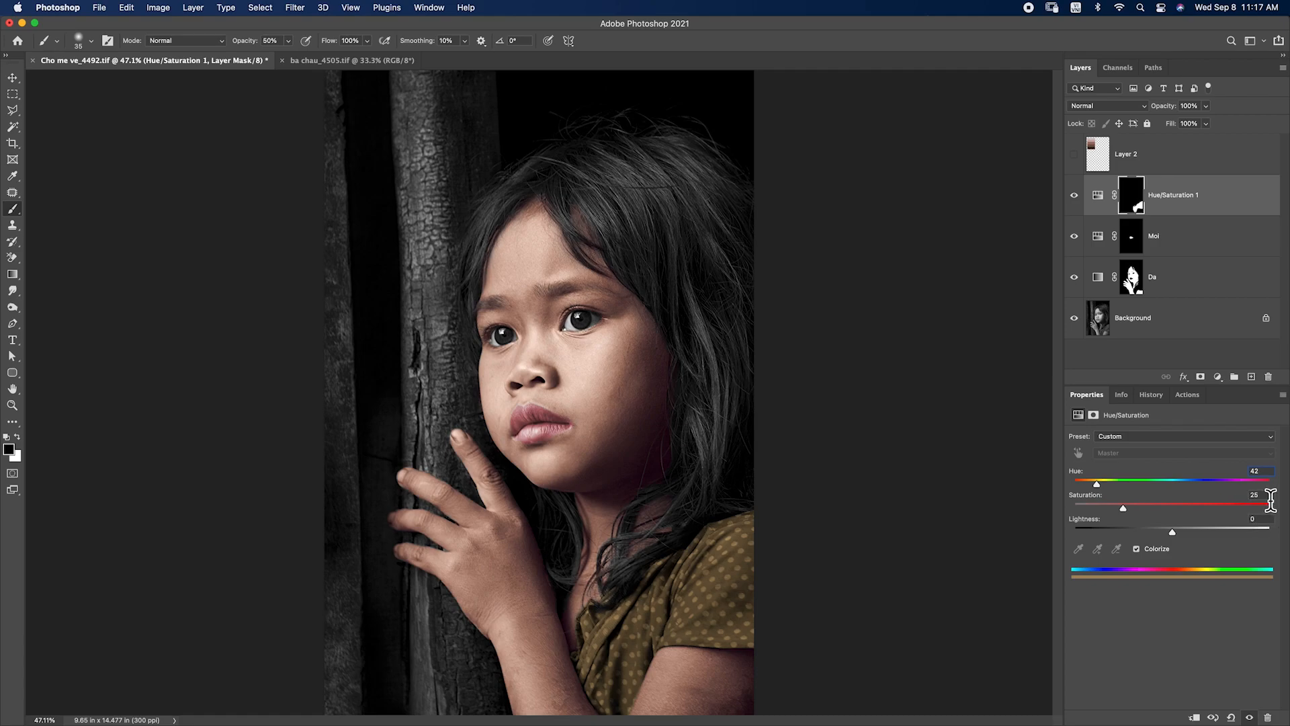
pyautogui.click(1247, 495)
pyautogui.write('2')
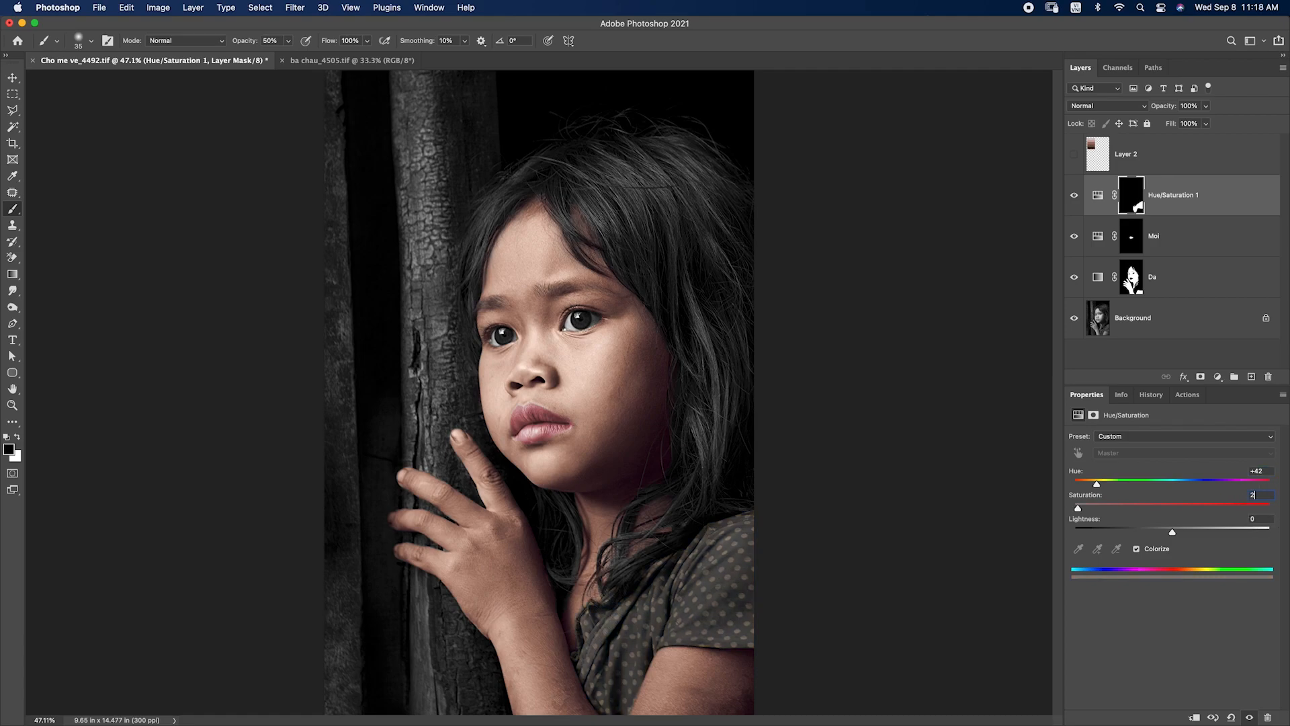
pyautogui.write('9')
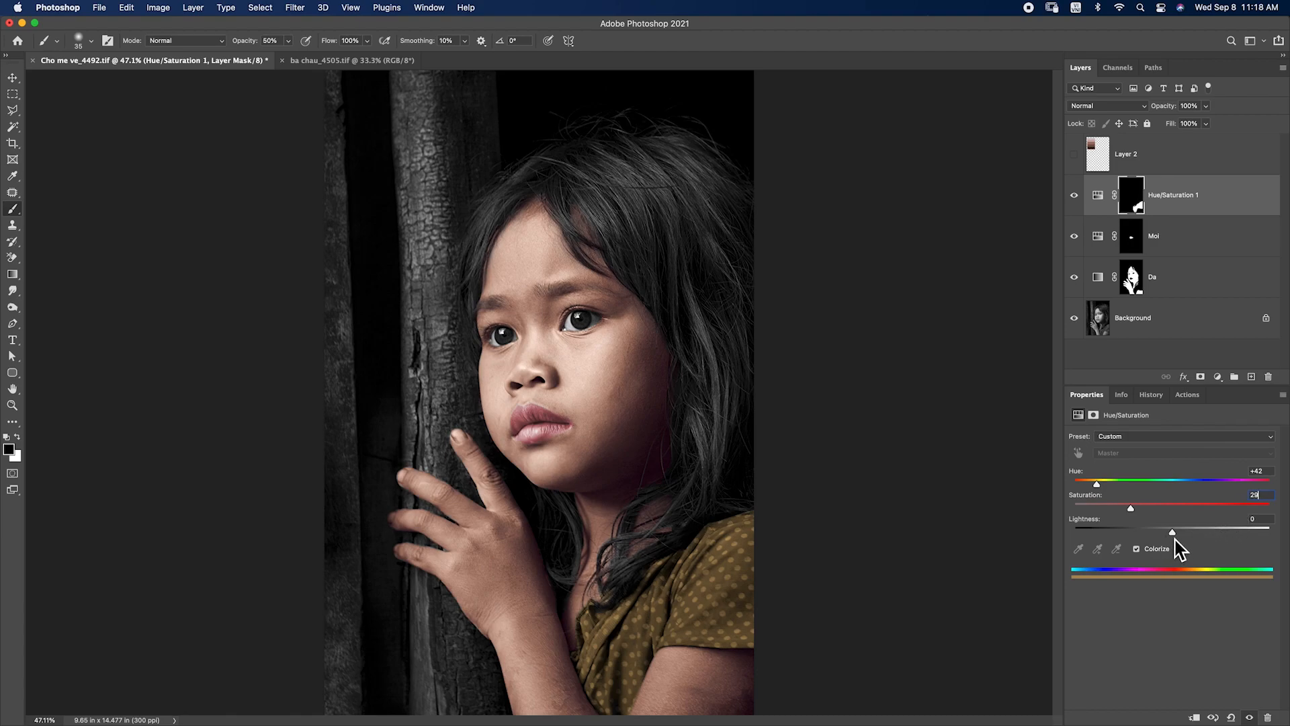
# - Compare the shirt with and without its color adjustment, and rename the adjustment layer ao
pyautogui.click(1073, 196)
pyautogui.click(1072, 196)
pyautogui.click(1073, 196)
pyautogui.click(1073, 196)
pyautogui.doubleClick(1174, 197)
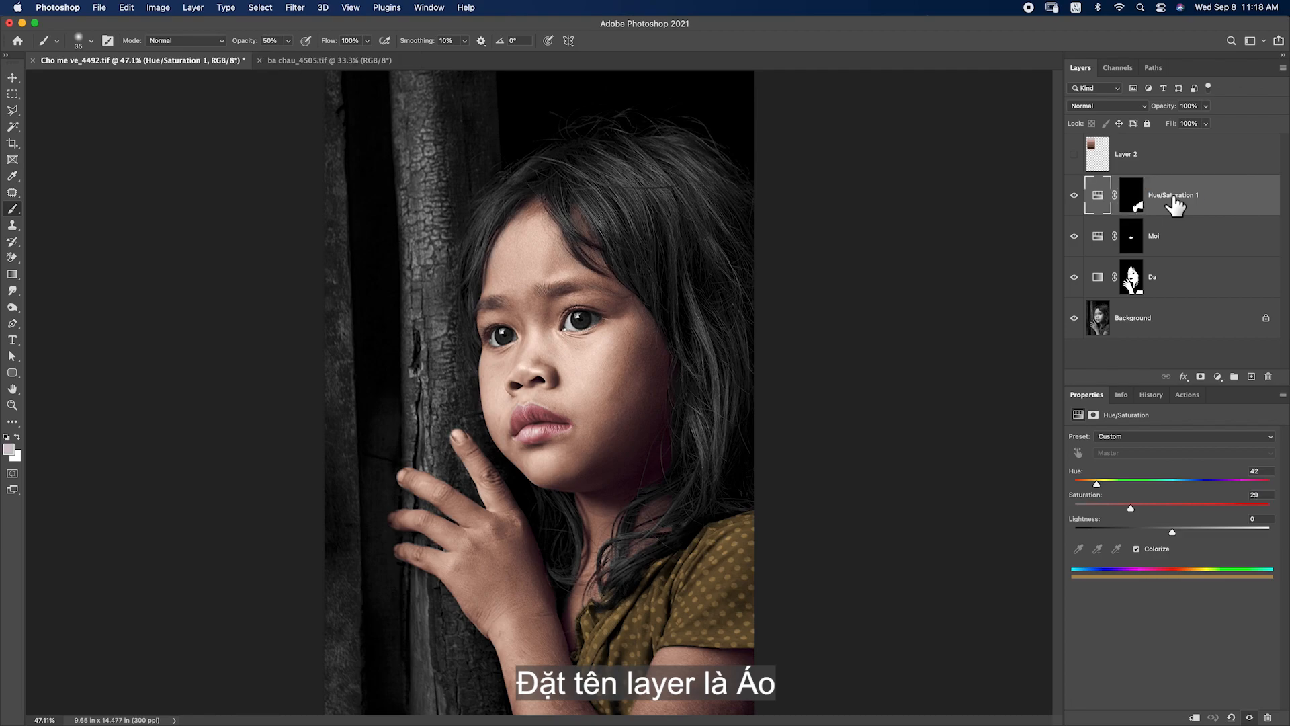
pyautogui.write('ao')
pyautogui.press('Return')
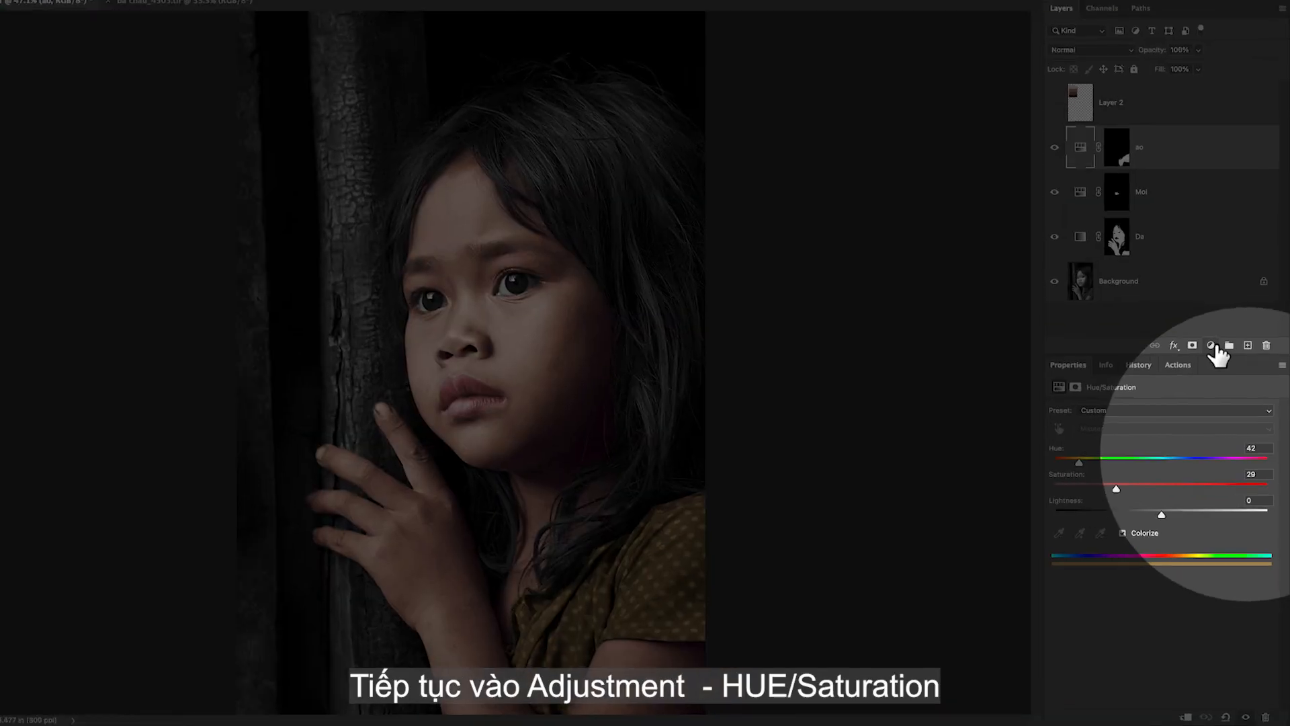
# - Add a Hue/Saturation adjustment layer above the ao layer with Colorize enabled, and invert its mask to black
pyautogui.click(1217, 376)
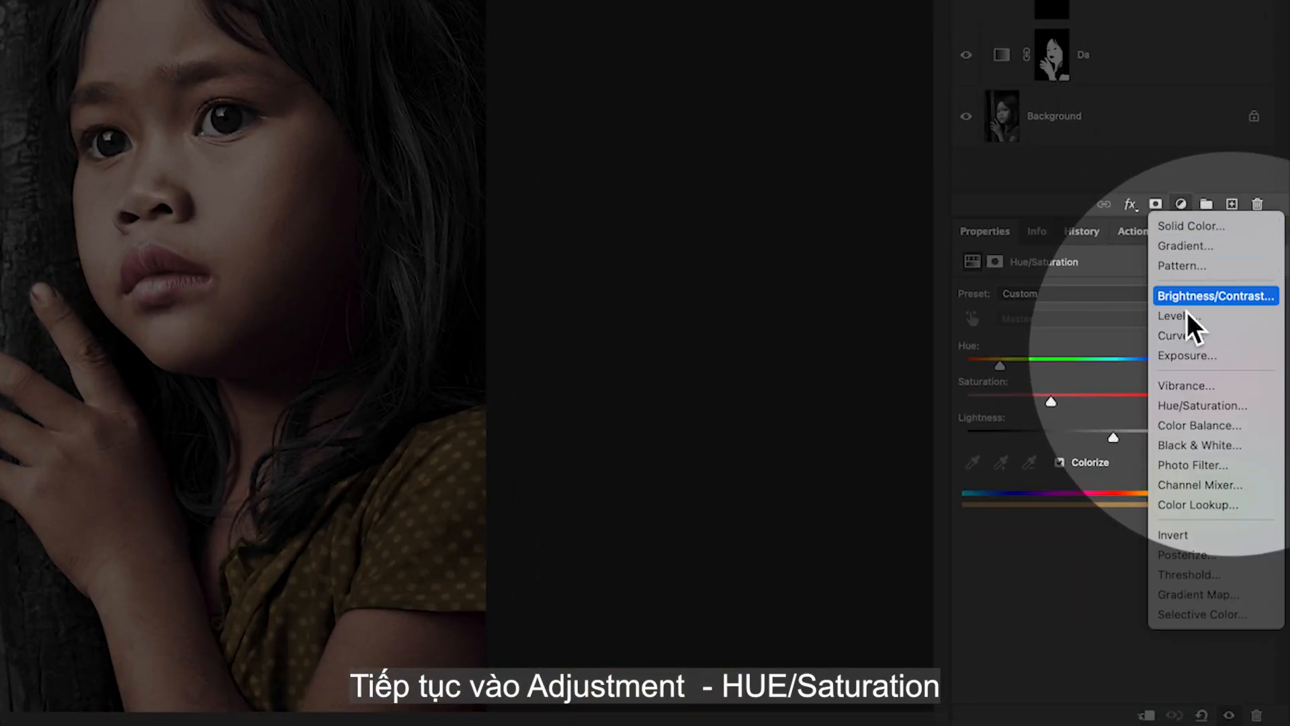
pyautogui.click(1209, 414)
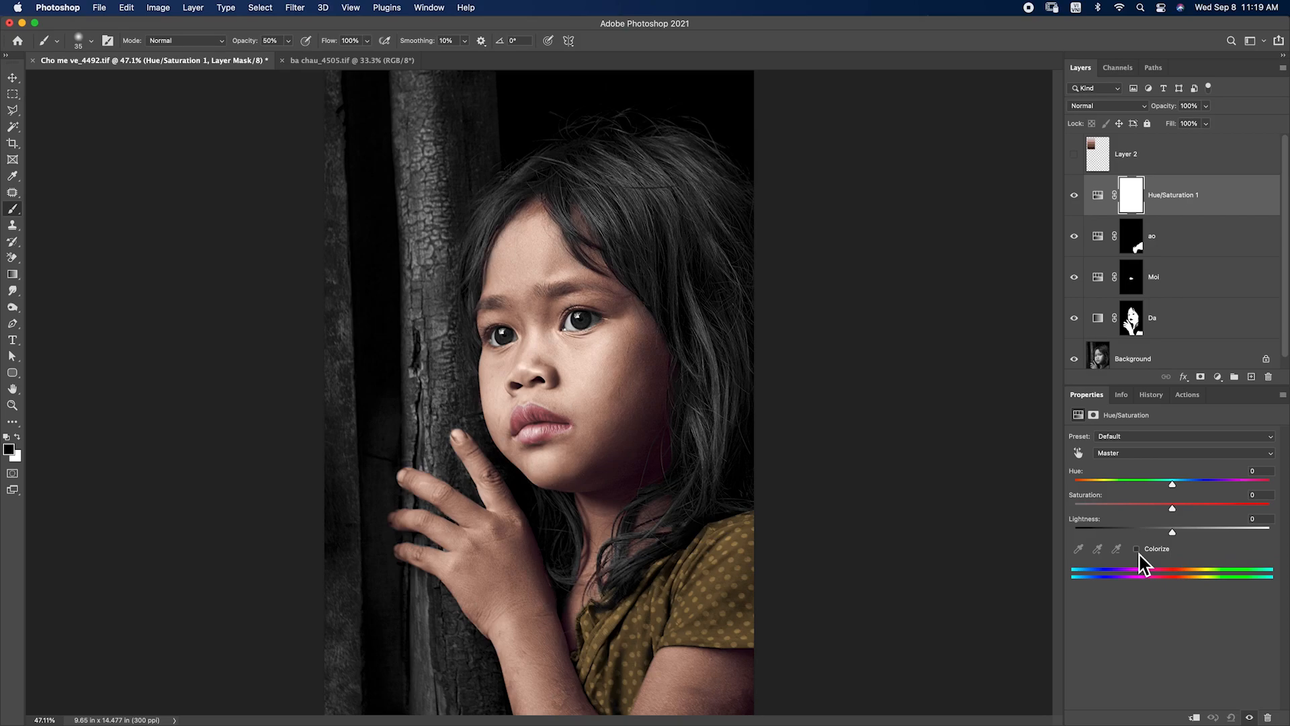
pyautogui.click(1061, 464)
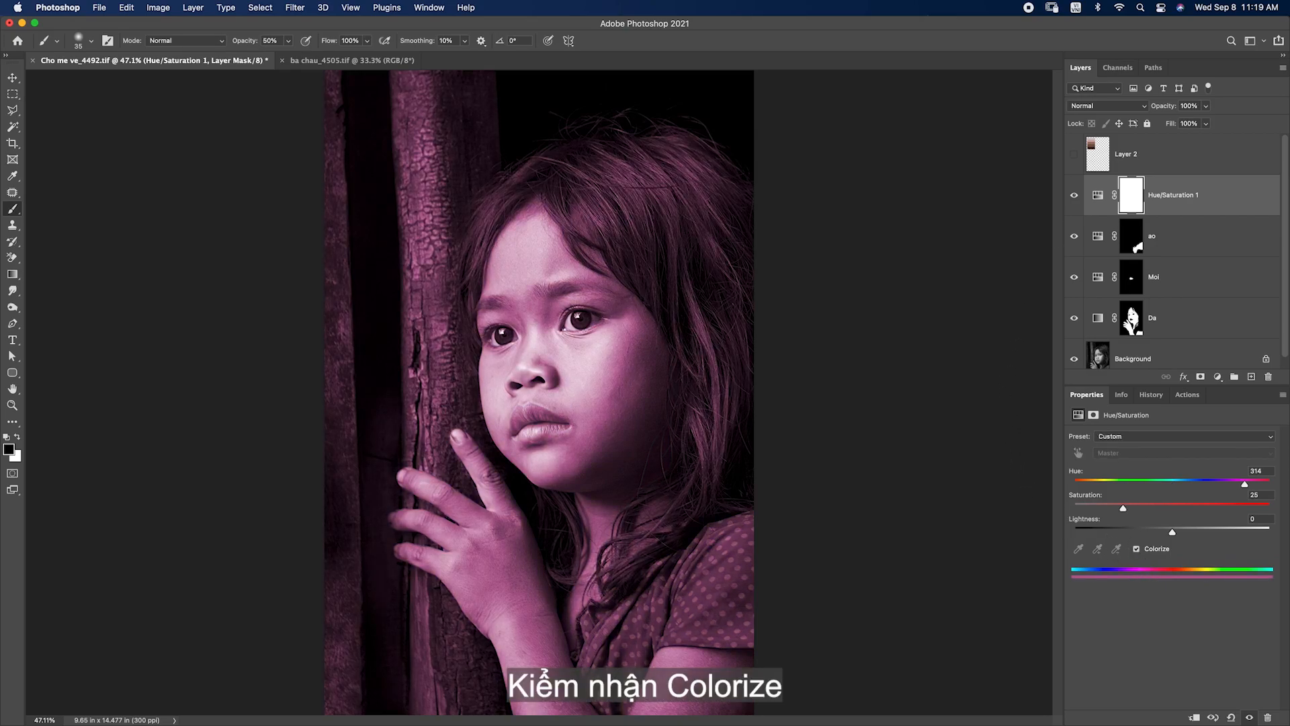
pyautogui.click(1133, 202)
pyautogui.hotkey('ctrl', 'i')
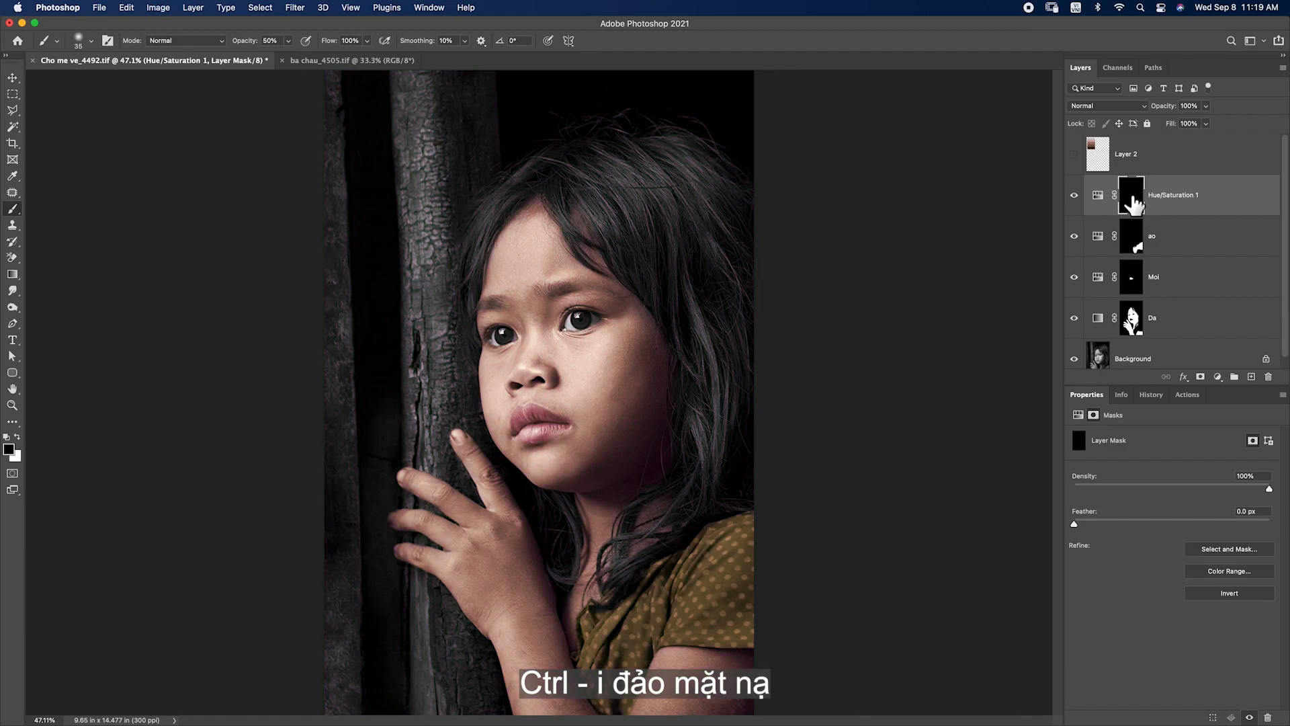
# - Set the new adjustment's Hue to 22 and paint white at 50% opacity on its mask over both irises
pyautogui.scroll(5, 588, 331)
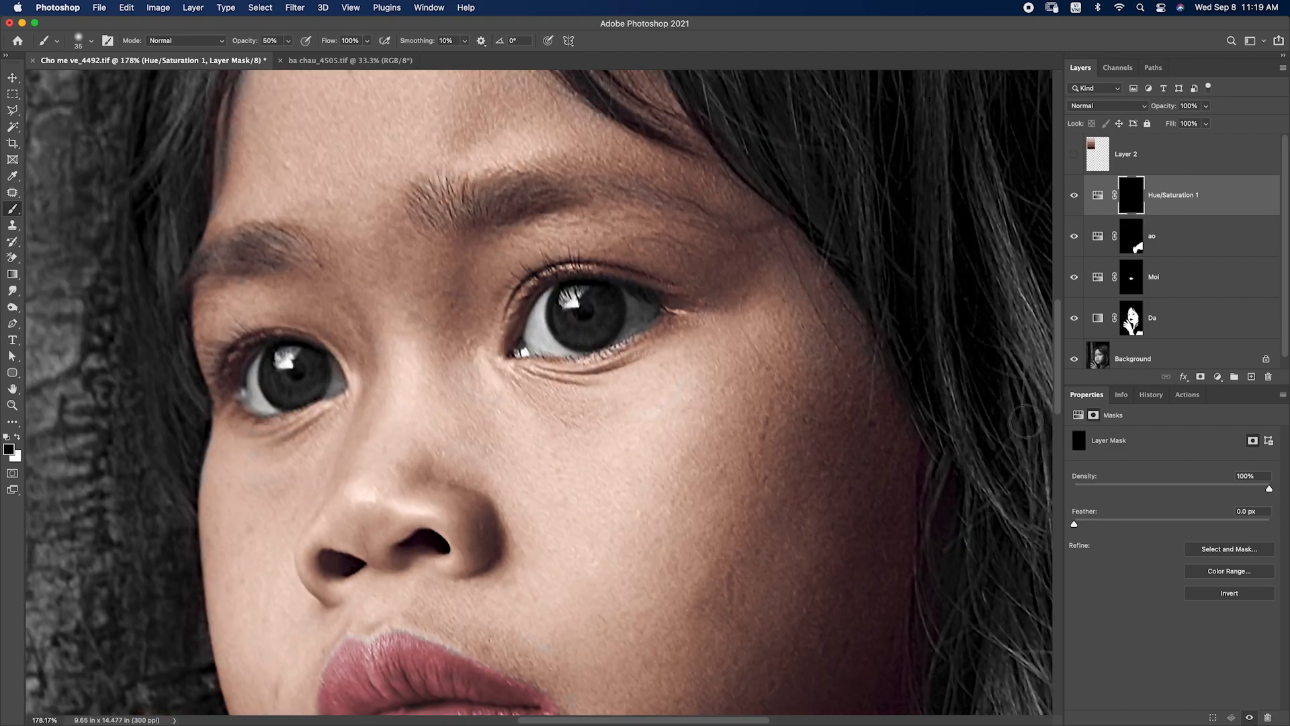
pyautogui.click(1078, 416)
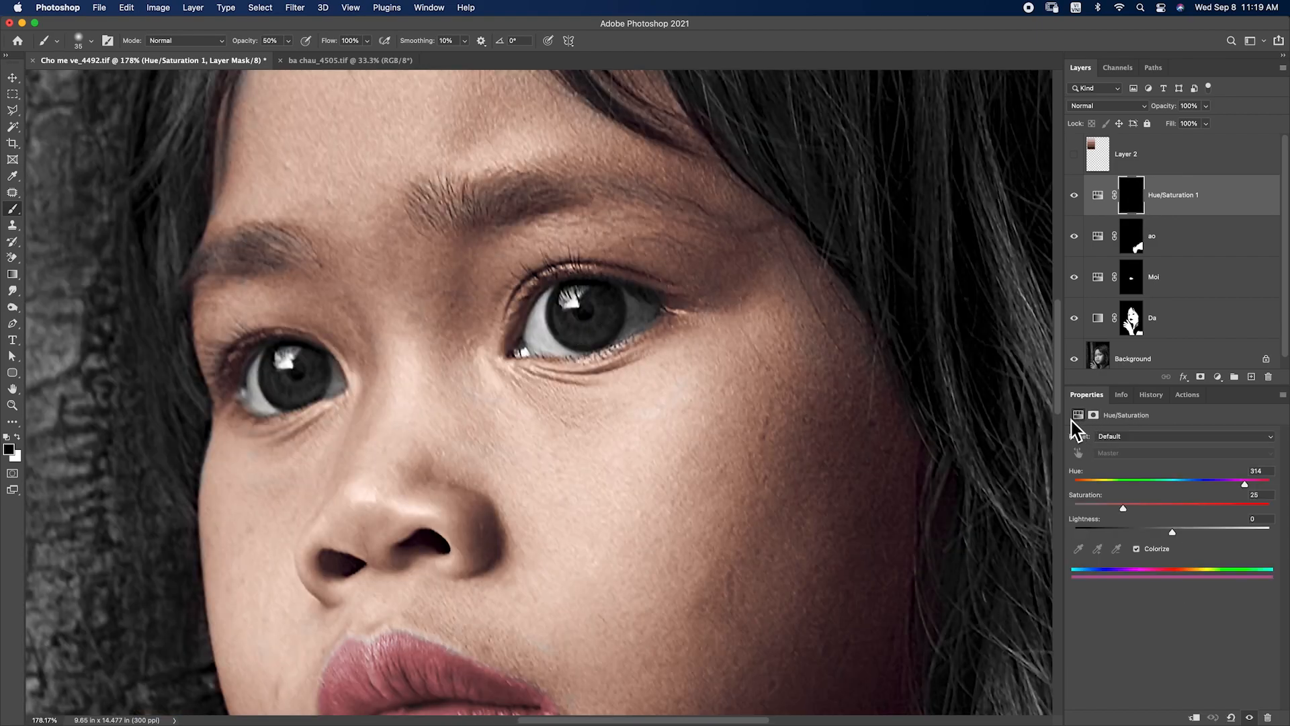
pyautogui.click(1087, 482)
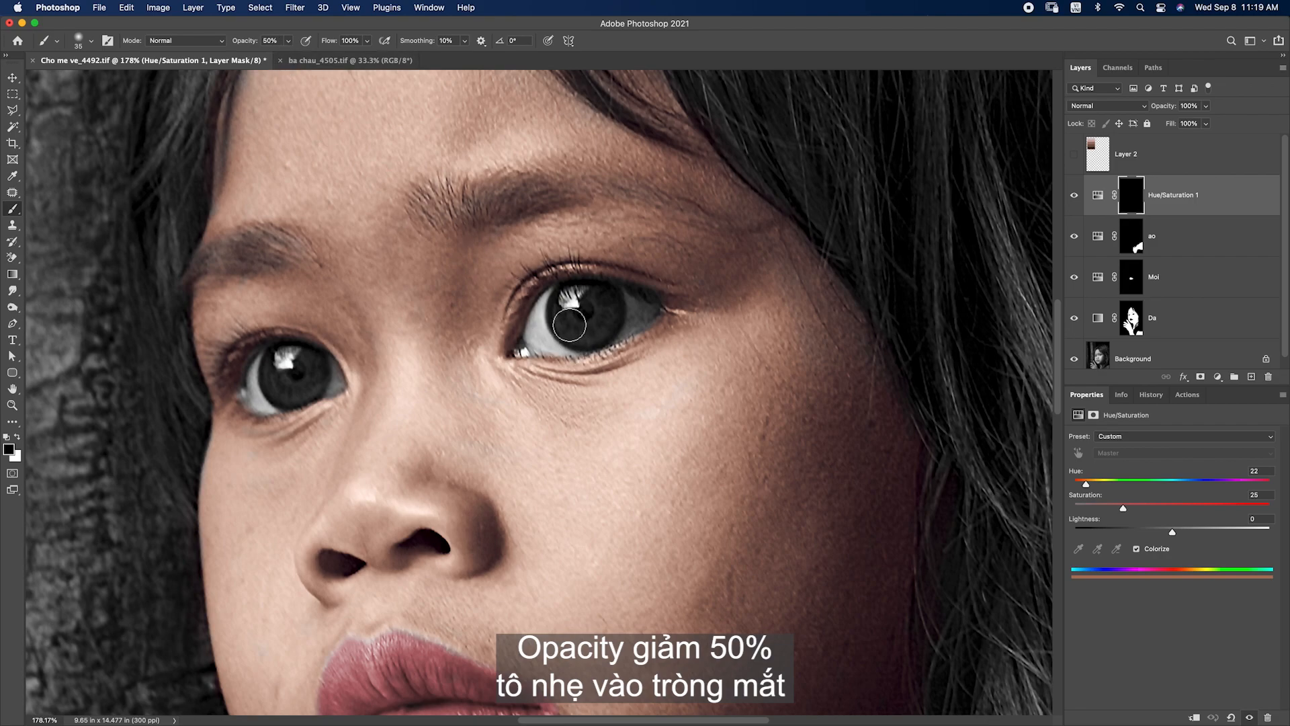
pyautogui.press('x')
pyautogui.moveTo(576, 327)
pyautogui.mouseDown()
pyautogui.moveTo(593, 343)
pyautogui.moveTo(608, 321)
pyautogui.moveTo(622, 329)
pyautogui.moveTo(594, 341)
pyautogui.moveTo(582, 330)
pyautogui.moveTo(614, 323)
pyautogui.moveTo(606, 333)
pyautogui.mouseUp()
pyautogui.moveTo(283, 377)
pyautogui.mouseDown()
pyautogui.moveTo(289, 401)
pyautogui.moveTo(285, 380)
pyautogui.moveTo(292, 396)
pyautogui.moveTo(314, 393)
pyautogui.moveTo(319, 367)
pyautogui.moveTo(324, 393)
pyautogui.moveTo(296, 401)
pyautogui.moveTo(236, 378)
pyautogui.mouseUp()
pyautogui.scroll(-3, 470, 397)
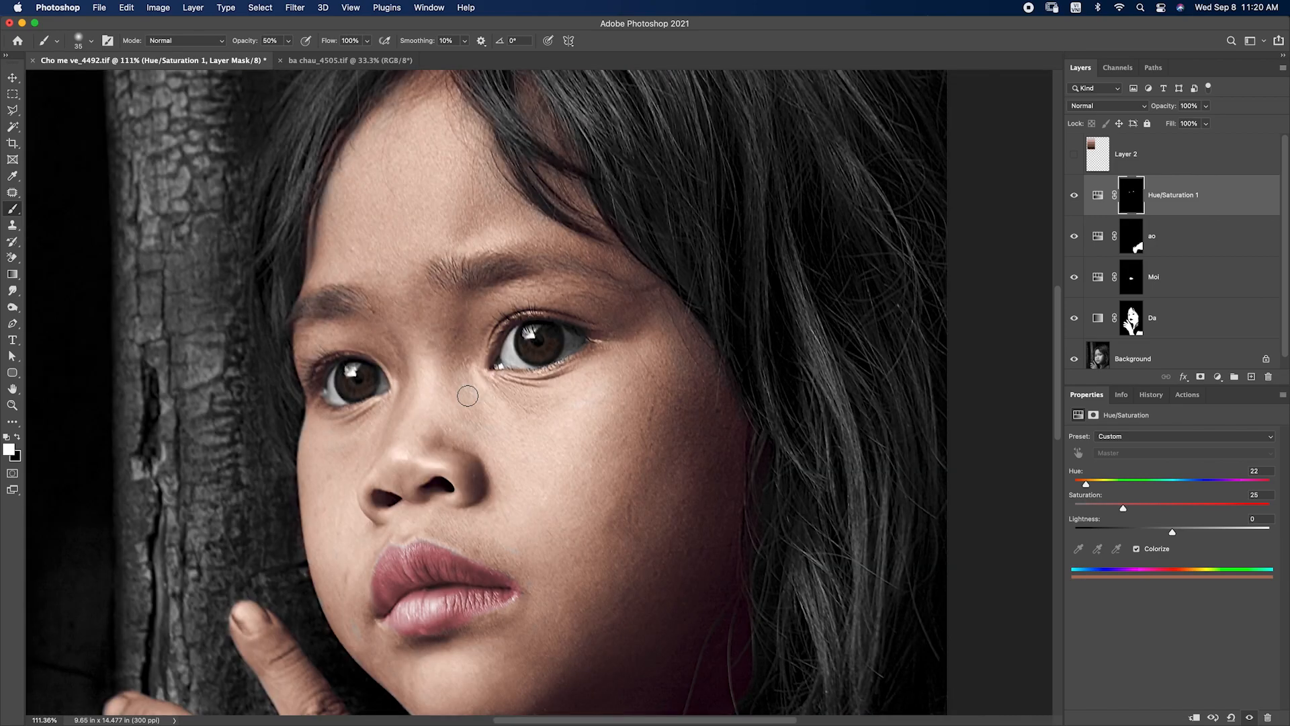
# - Compare the eyes with and without their color adjustment, and rename the adjustment layer doi mat
pyautogui.click(1073, 196)
pyautogui.click(1073, 196)
pyautogui.press('super+0')
pyautogui.doubleClick(1172, 194)
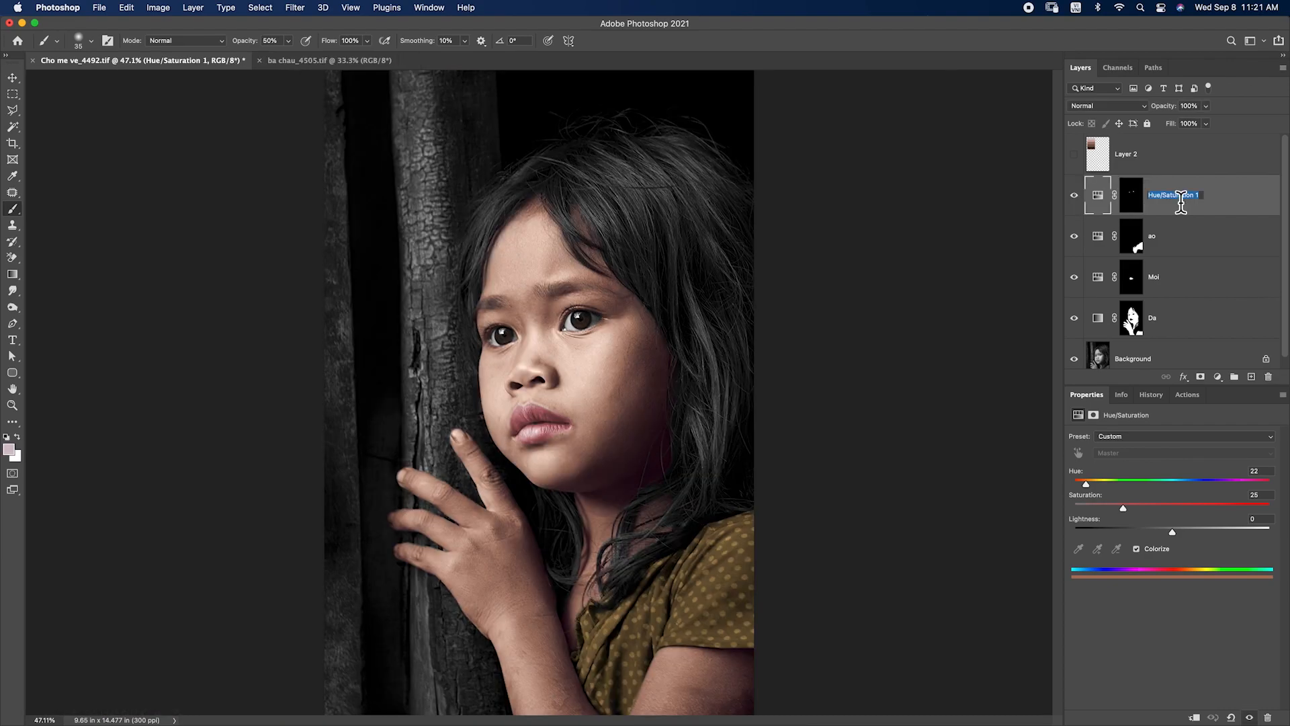
pyautogui.write('doi ma')
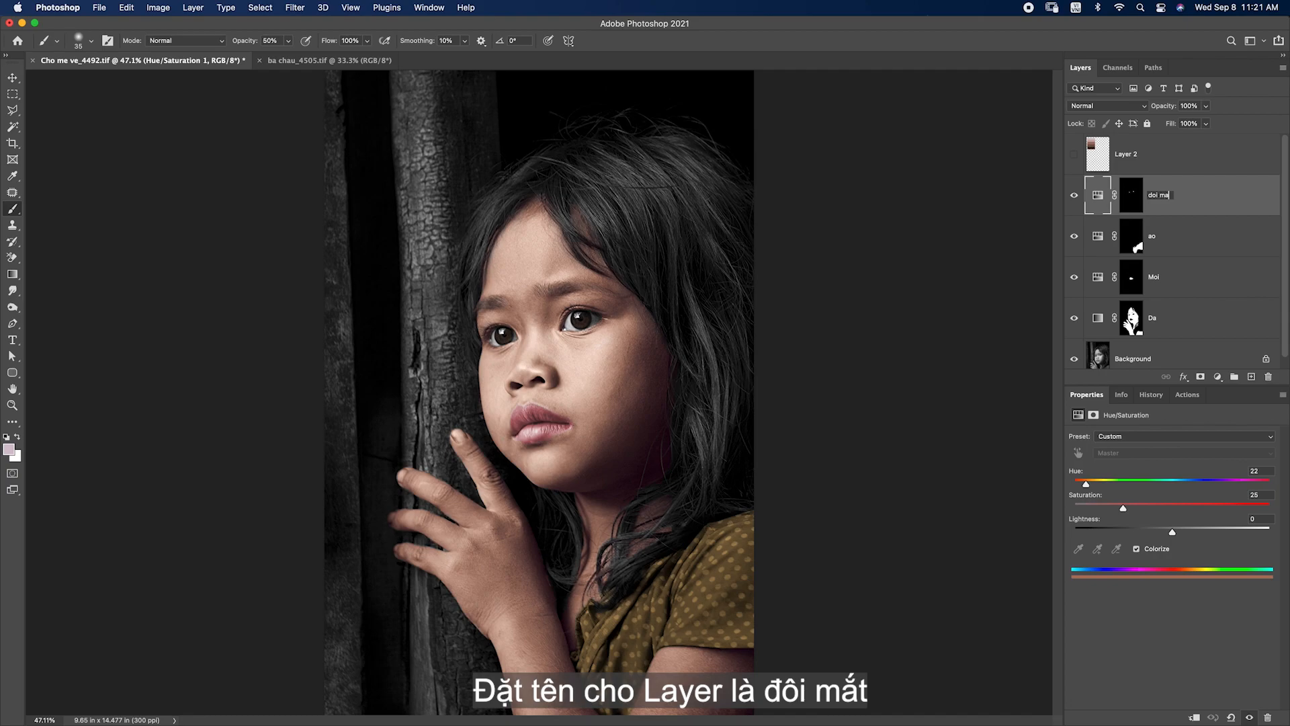
pyautogui.write('t')
pyautogui.press('Return')
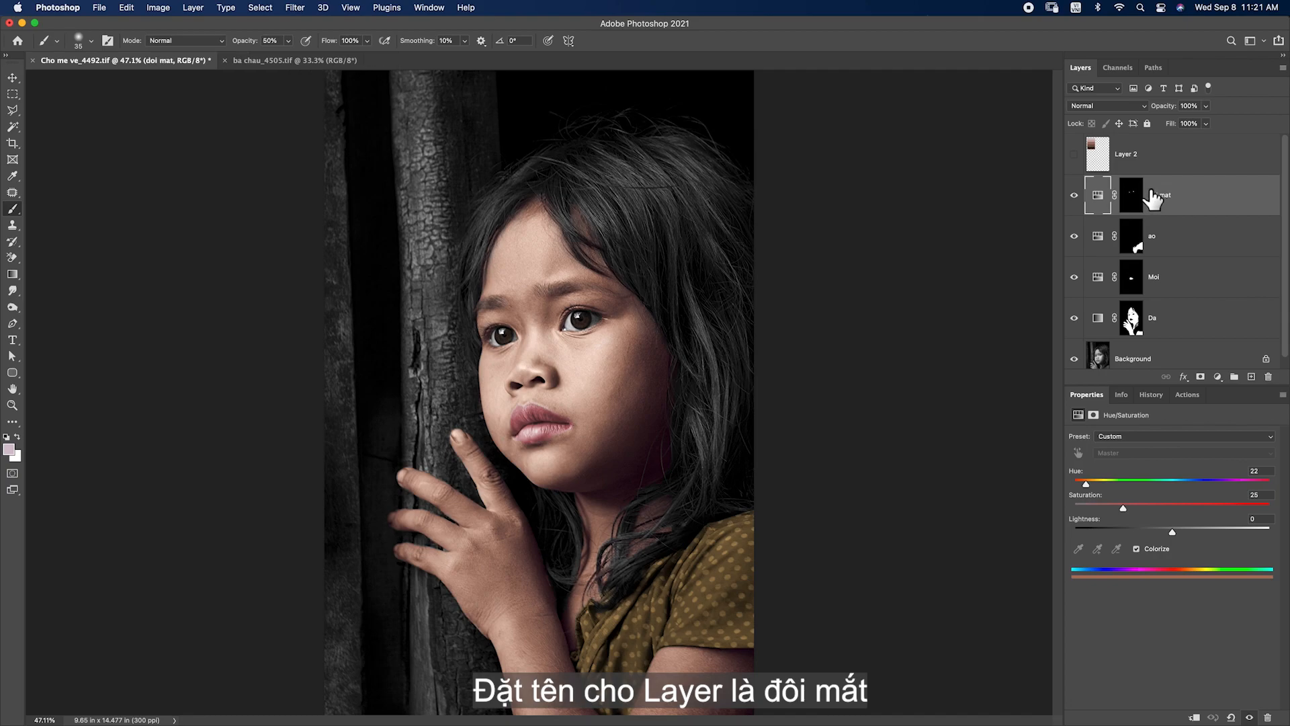
# - Add a Hue/Saturation adjustment layer above the doi mat layer with Colorize enabled, and invert its mask to black
pyautogui.click(1216, 377)
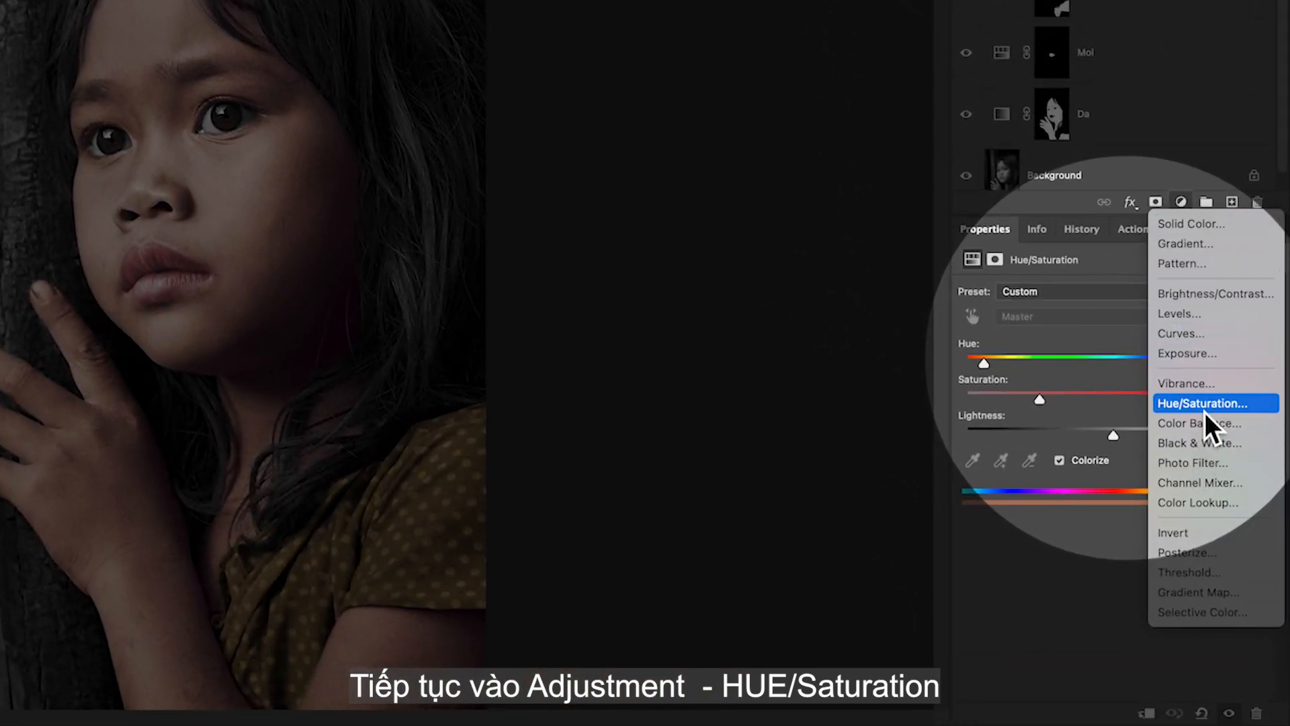
pyautogui.click(1203, 411)
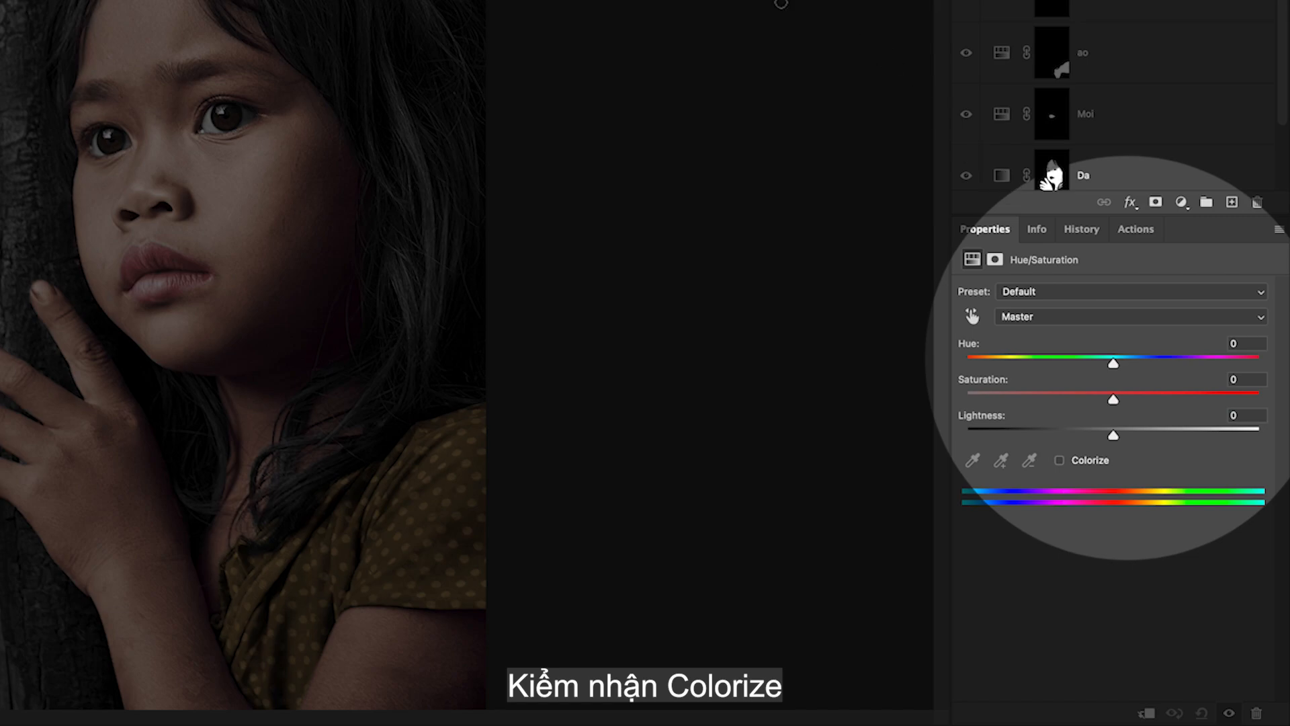
pyautogui.click(1059, 462)
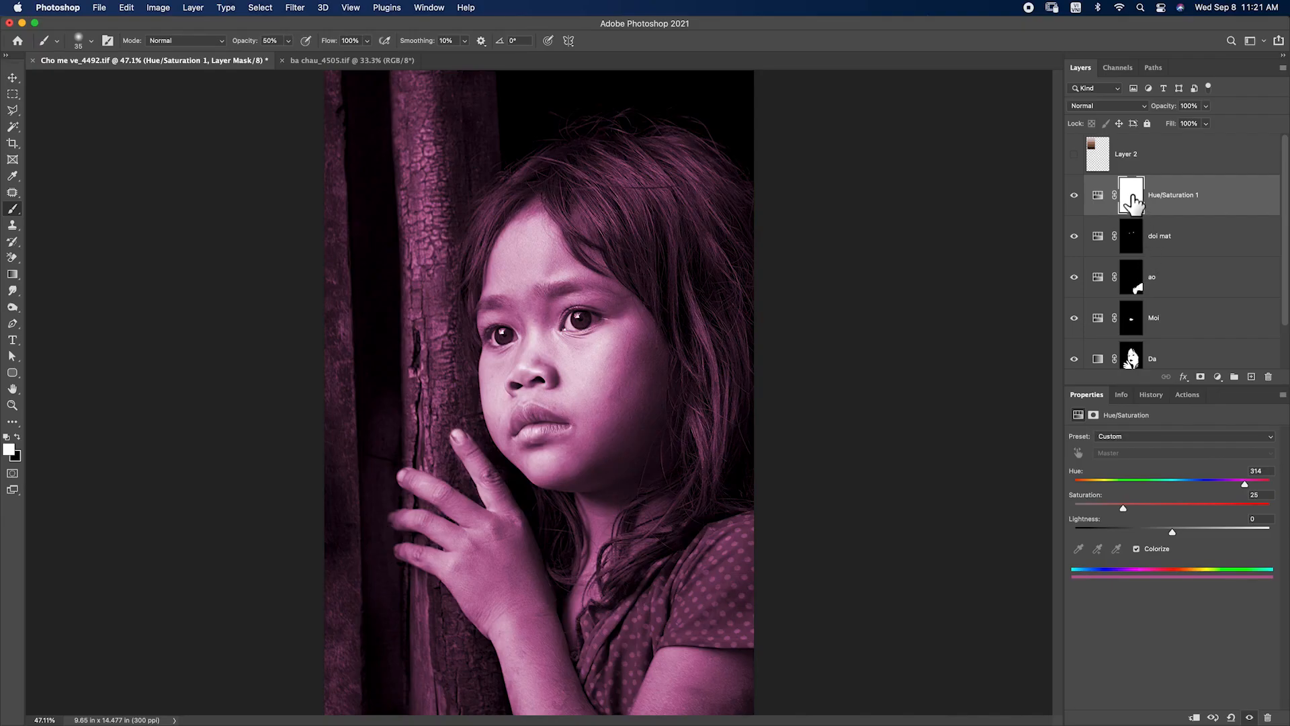
pyautogui.click(1132, 196)
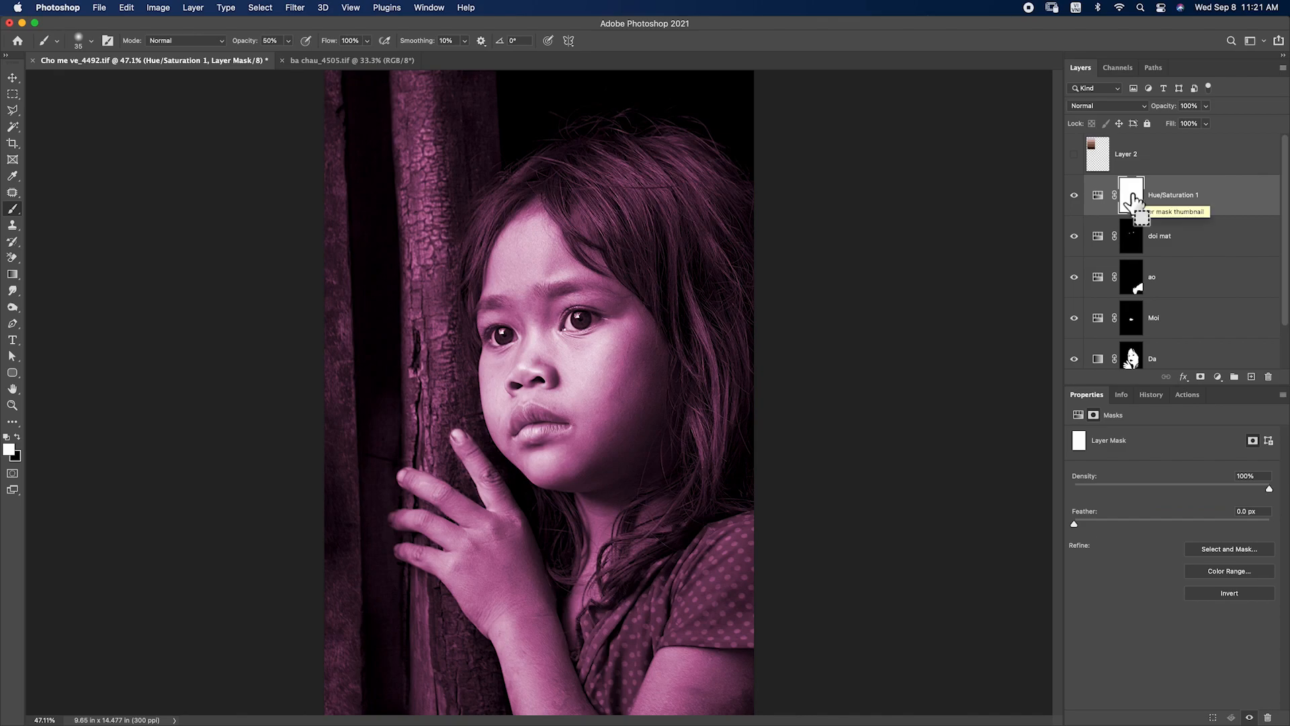
pyautogui.hotkey('ctrl', 'i')
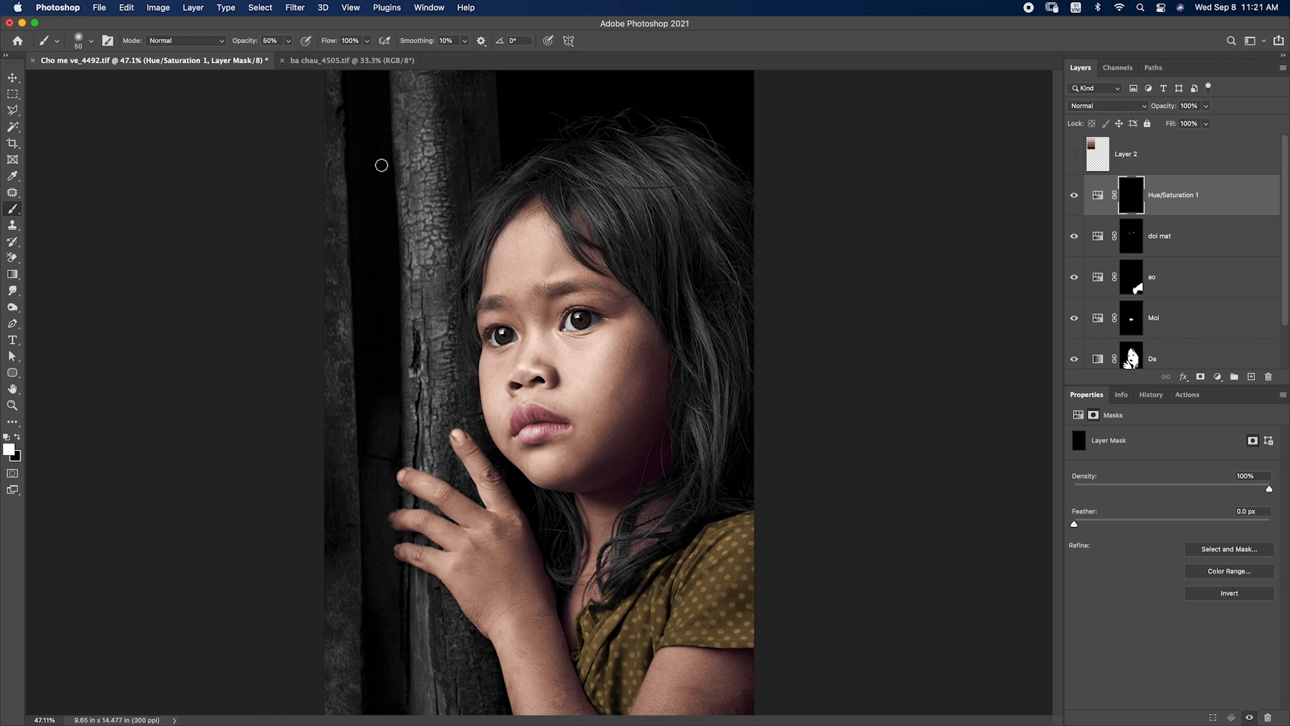
# - Paint white at 100% opacity on the new adjustment's mask over the wooden post and plank wall beside the girl
pyautogui.press(']')
pyautogui.press(']')
pyautogui.press(']')
pyautogui.press('0')
pyautogui.moveTo(342, 90); pyautogui.dragTo(345, 82)
pyautogui.keyDown('alt'); pyautogui.scroll(-5, 356, 172); pyautogui.keyUp('alt')
pyautogui.moveTo(426, 216)
pyautogui.mouseDown()
pyautogui.moveTo(418, 593)
pyautogui.moveTo(474, 559)
pyautogui.moveTo(507, 602)
pyautogui.moveTo(426, 446)
pyautogui.moveTo(476, 295)
pyautogui.moveTo(508, 256)
pyautogui.moveTo(481, 176)
pyautogui.moveTo(476, 244)
pyautogui.moveTo(412, 302)
pyautogui.mouseUp()
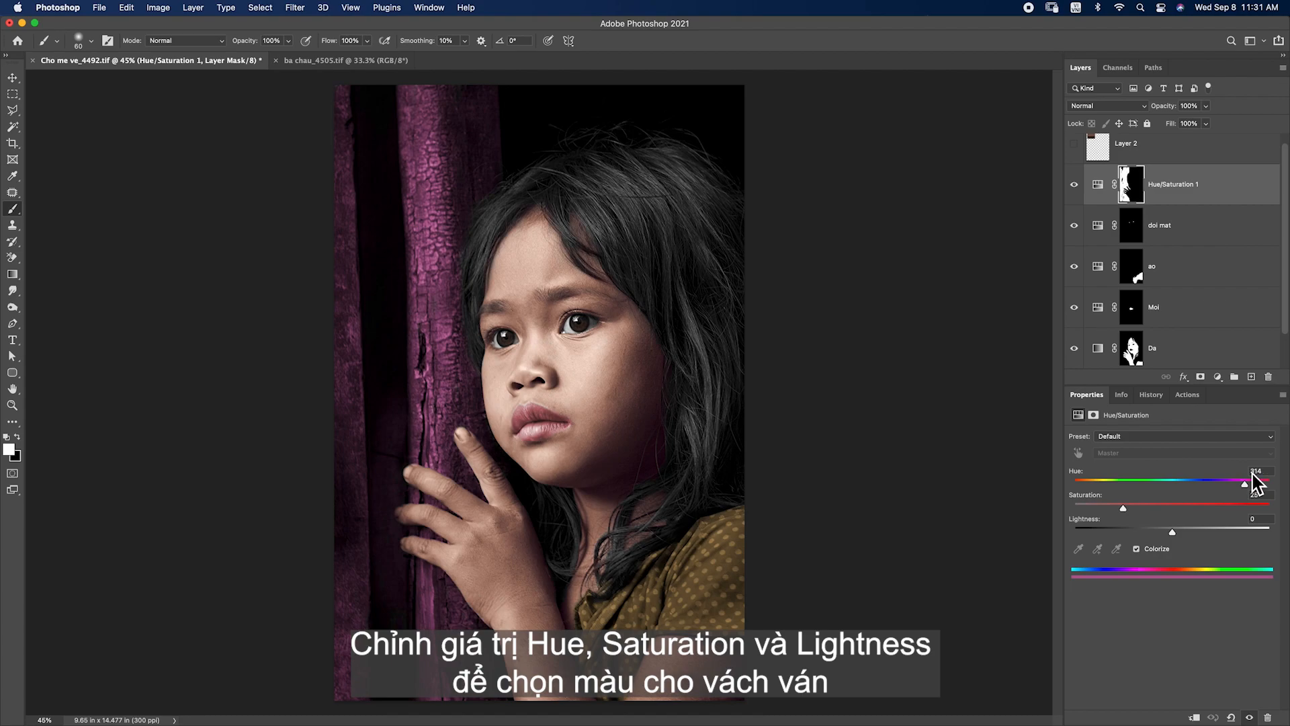
# - Set the wood adjustment's Hue to 34, Saturation to 11 and Lightness to -54
pyautogui.click(1258, 471)
pyautogui.write('34')
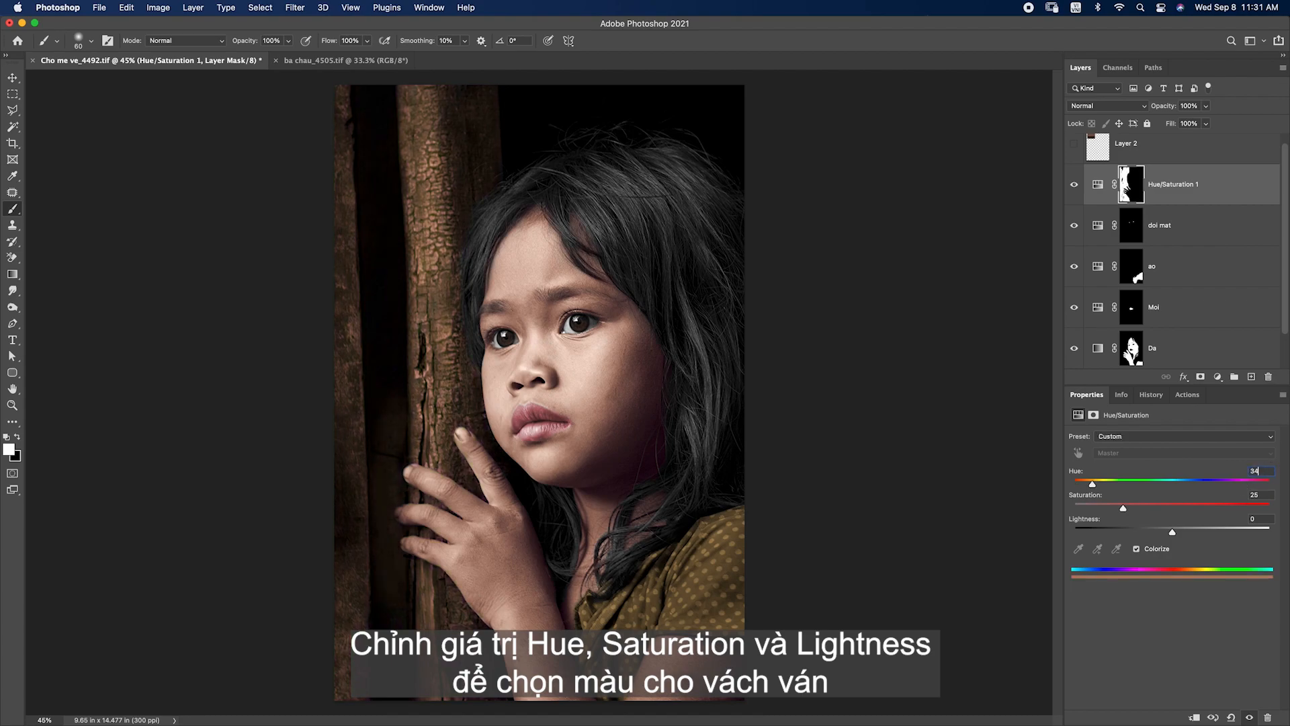
pyautogui.press('Tab')
pyautogui.write('11')
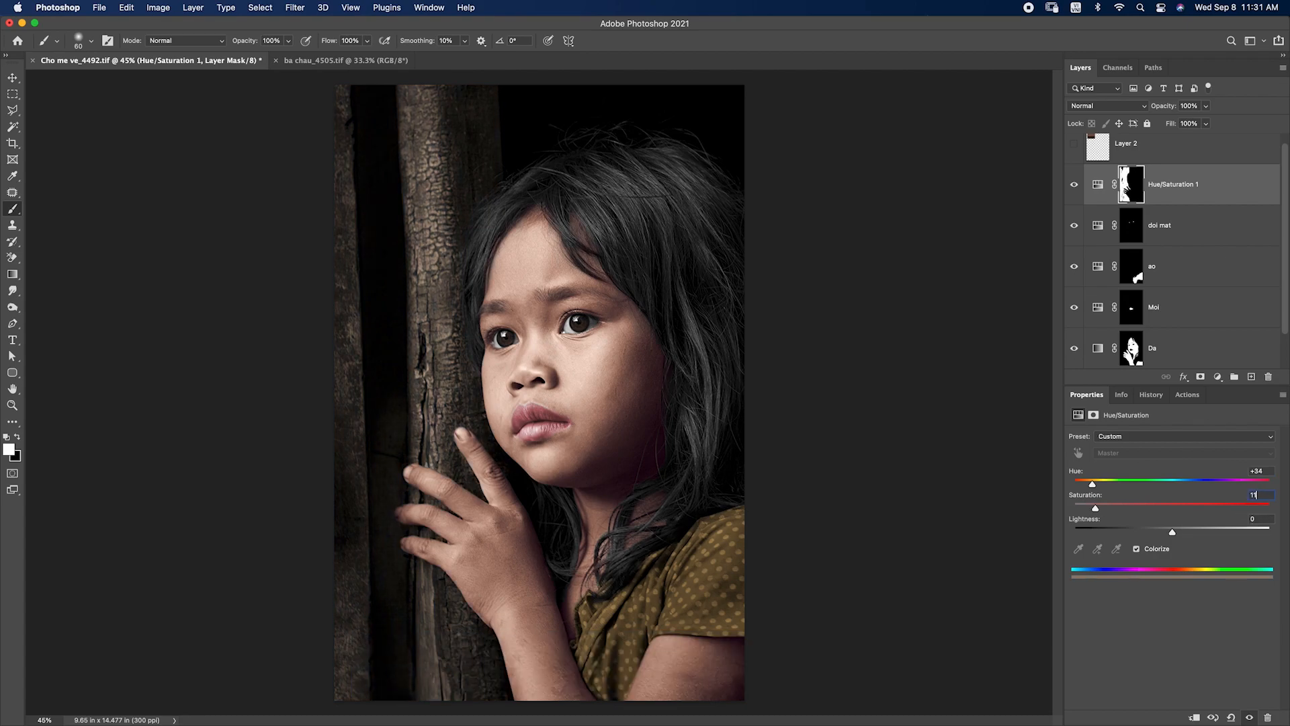
pyautogui.press('Tab')
pyautogui.write('-54')
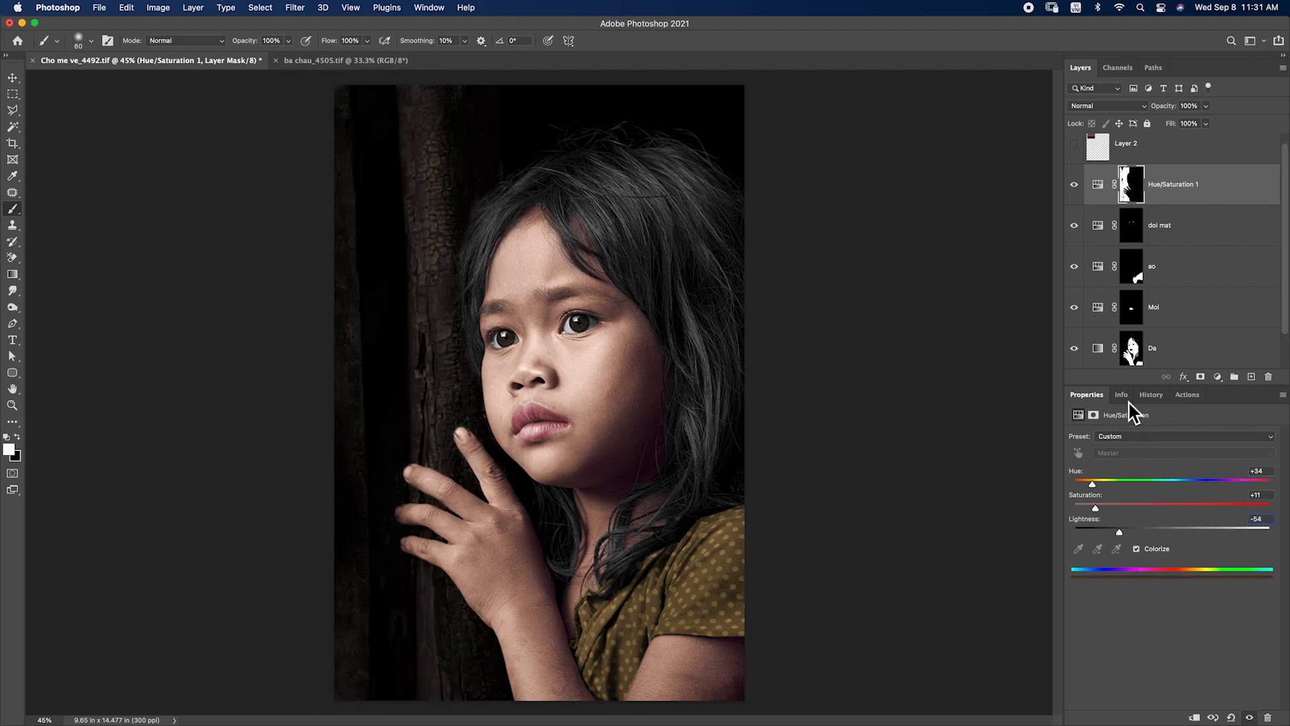
# - Compare the wooden wall with and without its color adjustment
pyautogui.click(1072, 188)
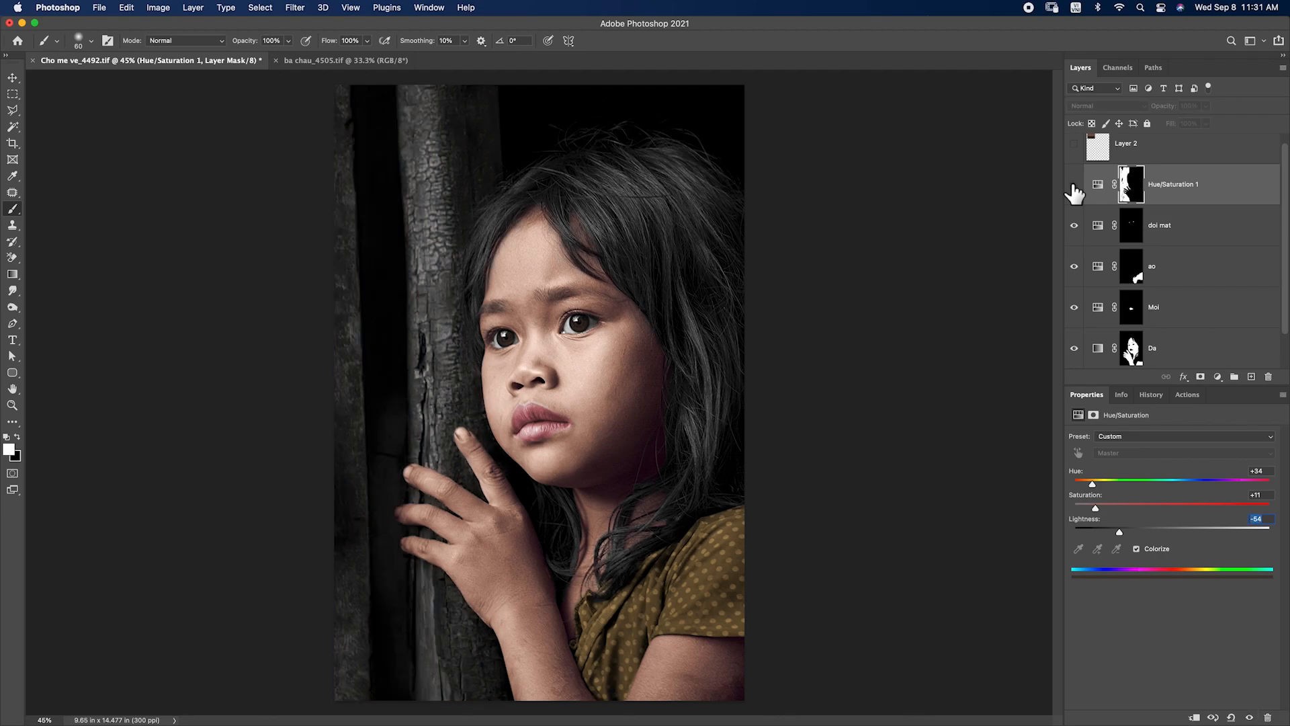
pyautogui.click(1073, 188)
pyautogui.click(1073, 188)
pyautogui.click(1073, 188)
# - Enlarge the layer list to show all layers, and compare the colorized portrait with the original Background alone
pyautogui.moveTo(1145, 386); pyautogui.dragTo(1146, 479)
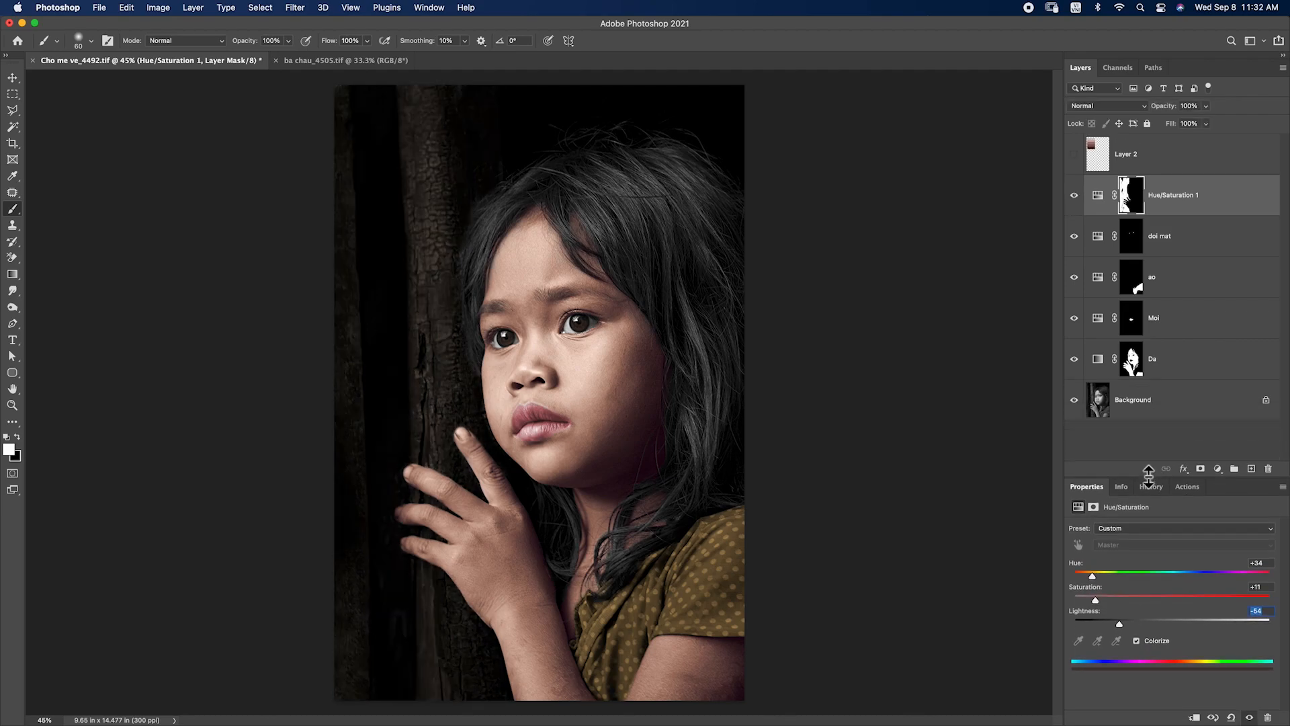
pyautogui.keyDown('alt'); pyautogui.click(1074, 402); pyautogui.keyUp('alt')
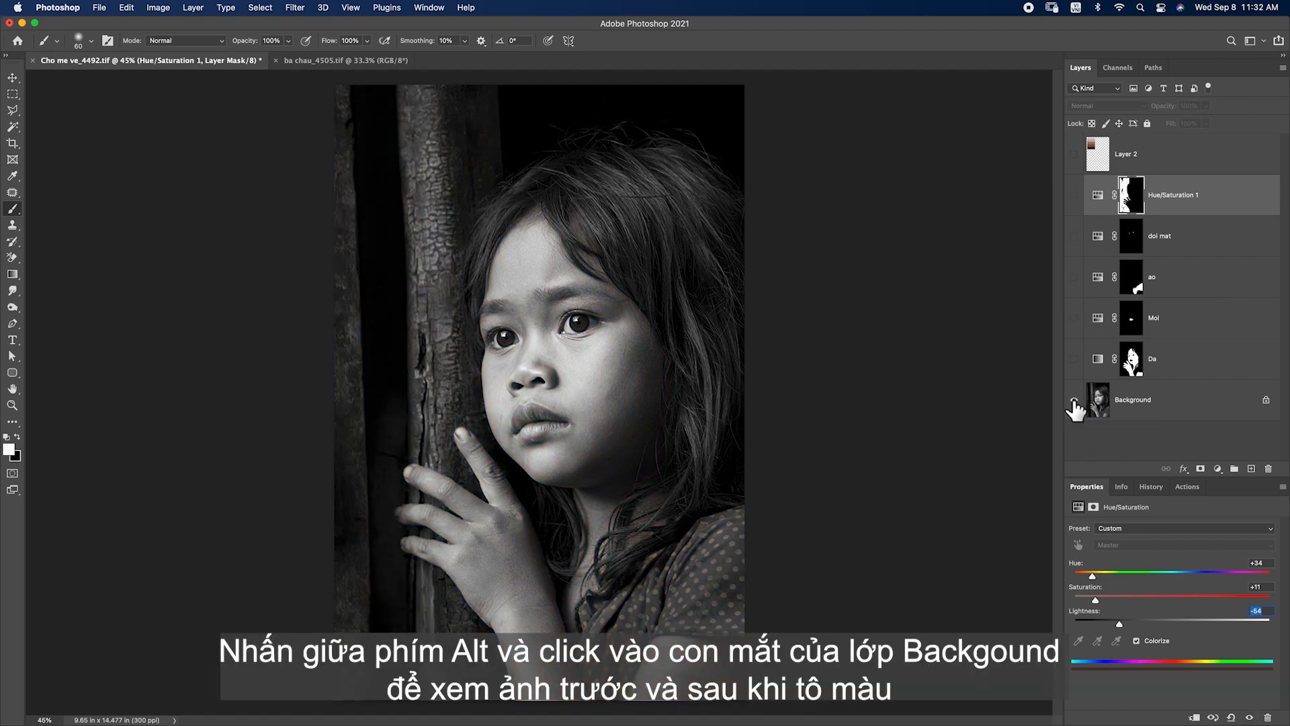
pyautogui.keyDown('alt'); pyautogui.click(1073, 401); pyautogui.keyUp('alt')
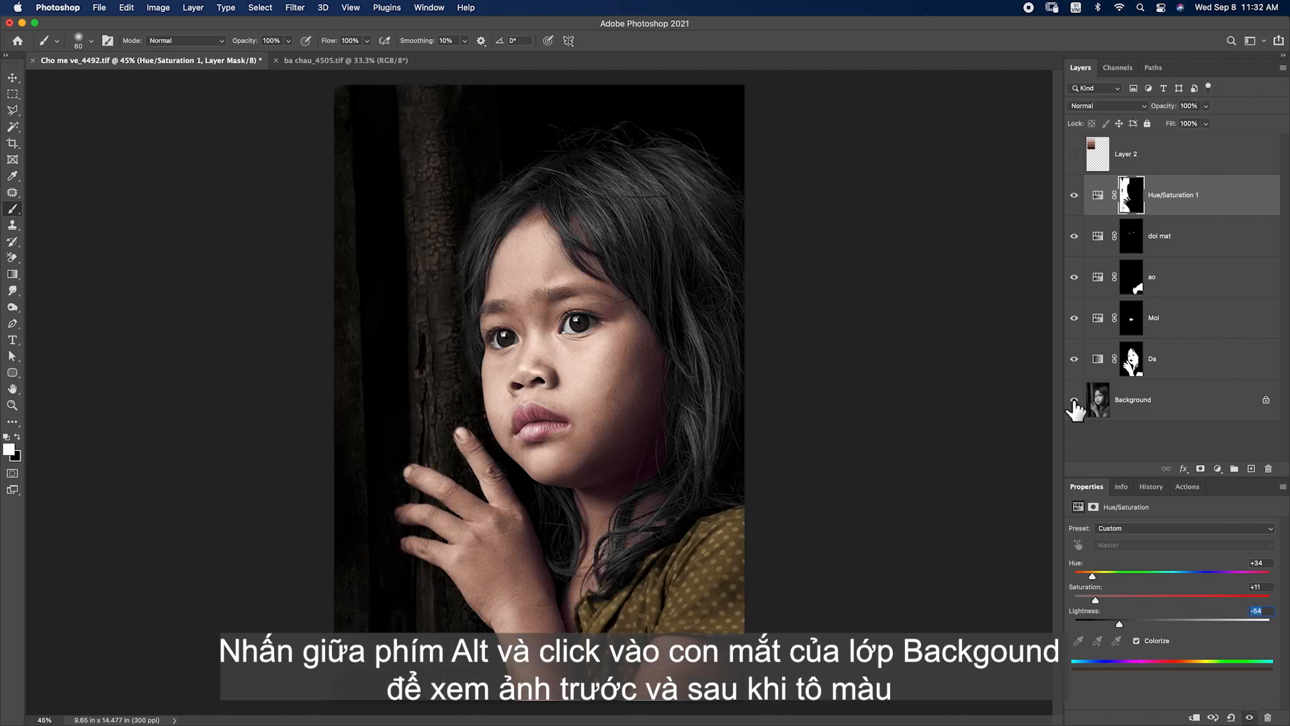
pyautogui.keyDown('alt'); pyautogui.click(1074, 402); pyautogui.keyUp('alt')
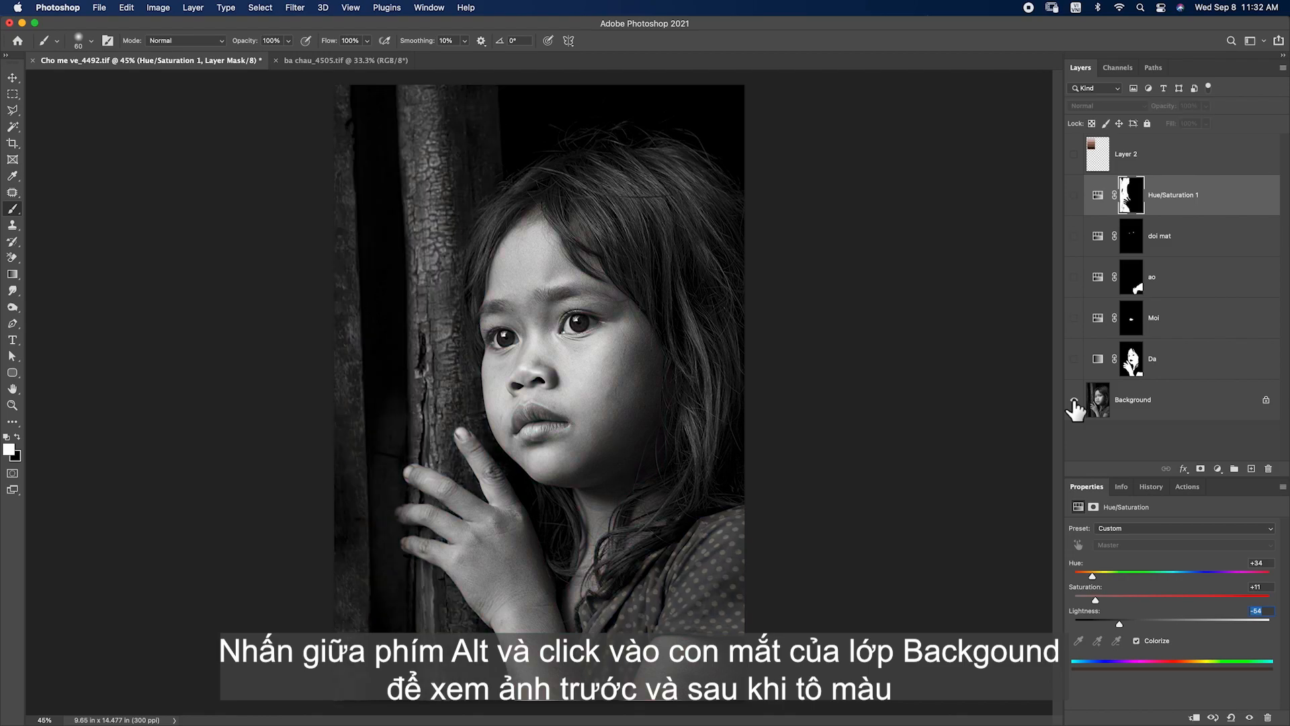
pyautogui.keyDown('alt'); pyautogui.click(1073, 401); pyautogui.keyUp('alt')
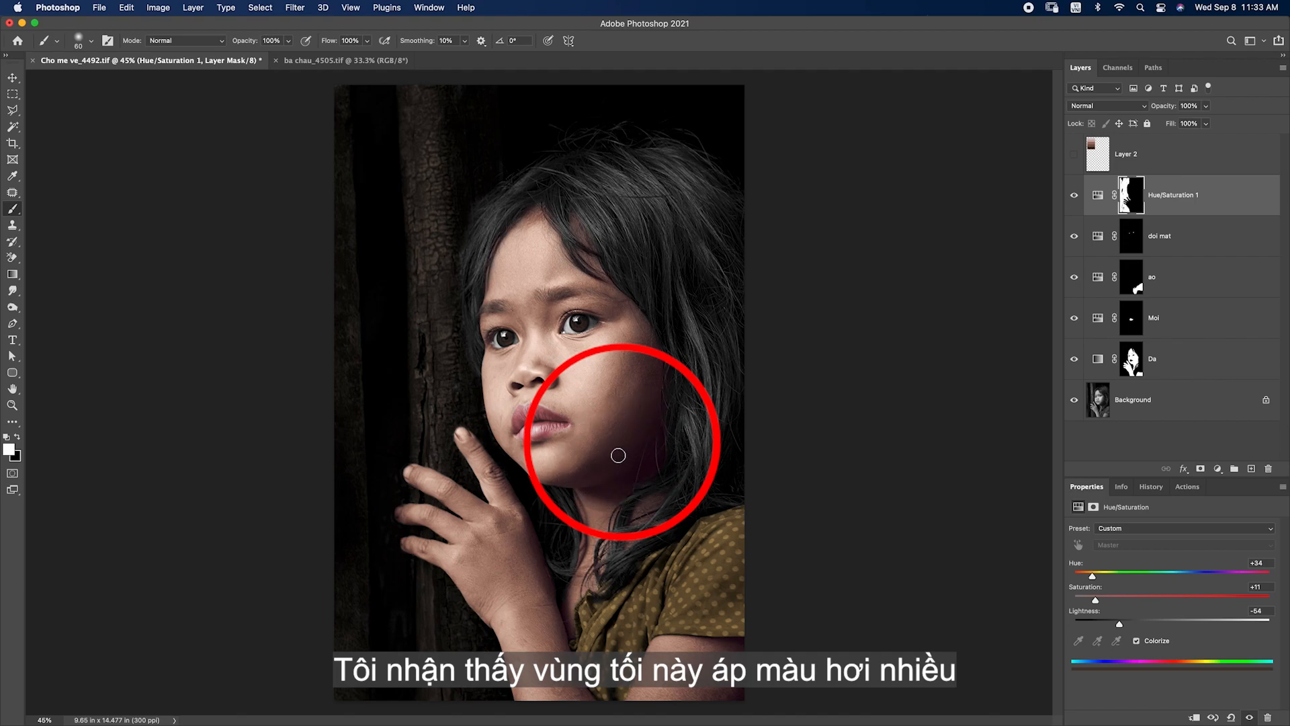
# - Split the Da layer's Blend If black point for the Underlying Layer to 0 / 45, checking the shadows with and without the preview
pyautogui.click(1180, 370)
pyautogui.doubleClick(1222, 368)
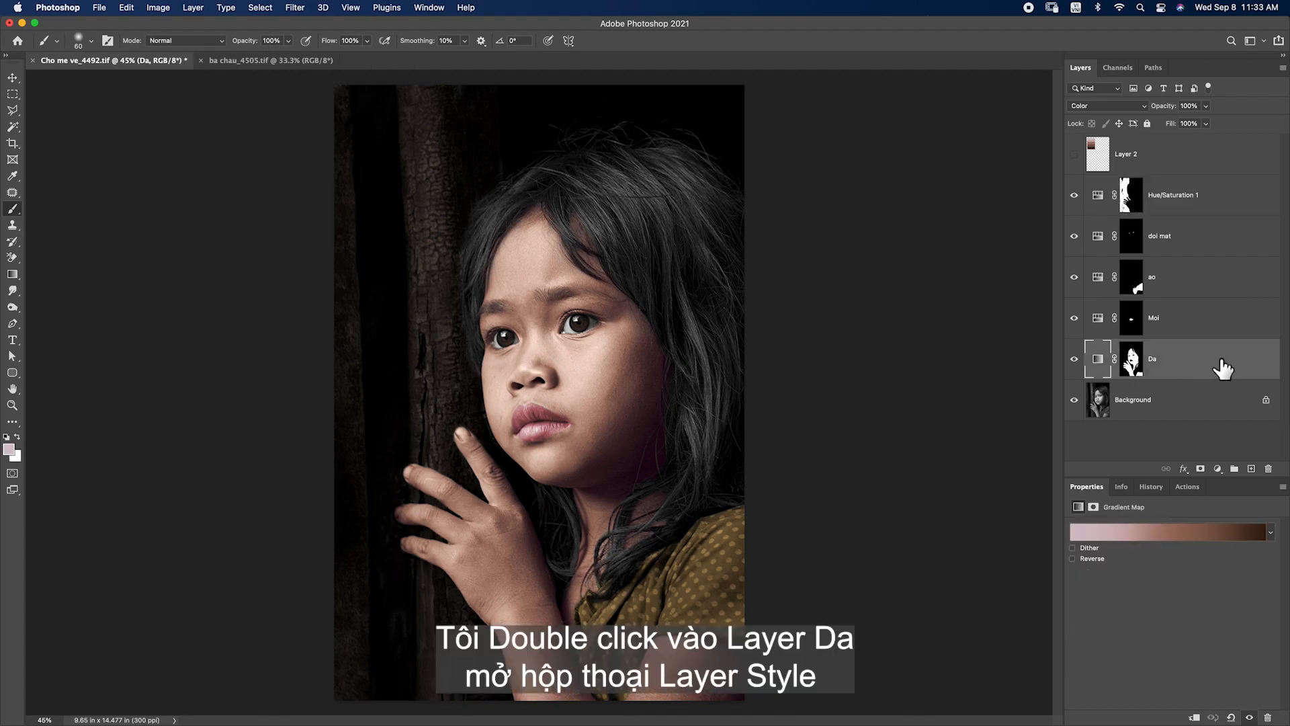
pyautogui.moveTo(967, 342); pyautogui.dragTo(1029, 264)
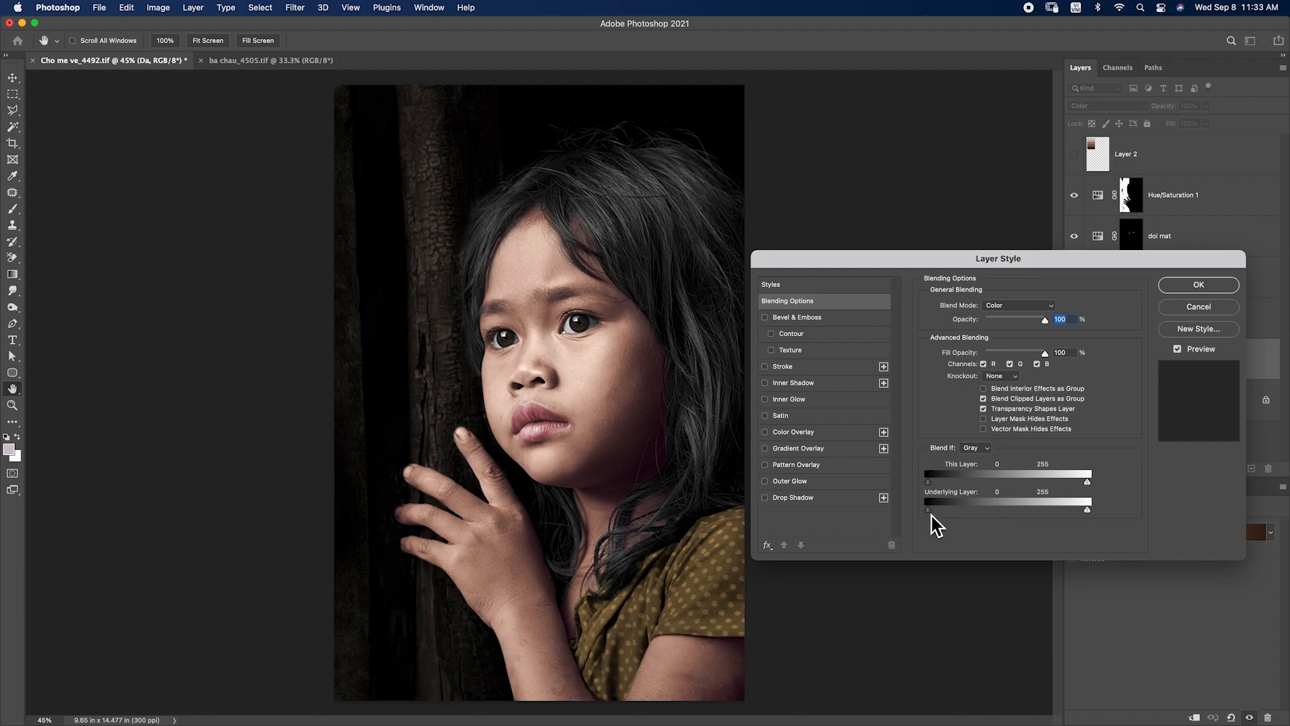
pyautogui.moveTo(931, 515); pyautogui.dragTo(933, 516)
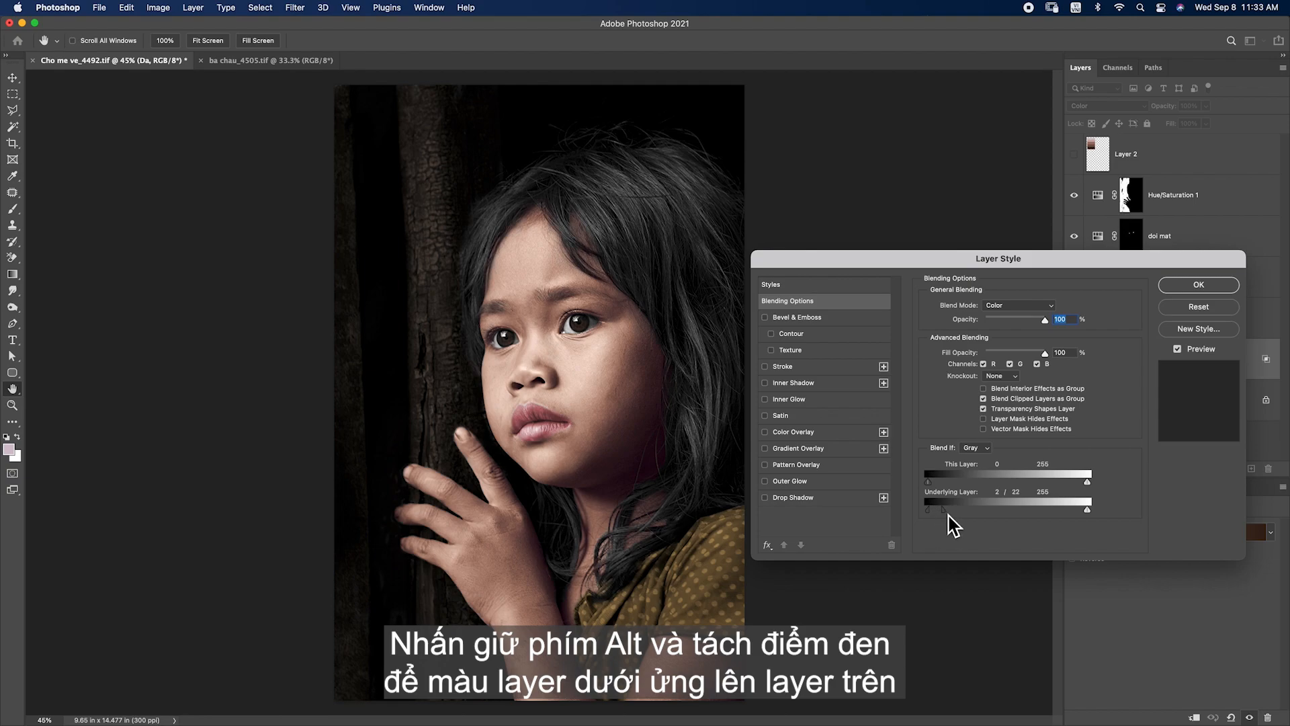
pyautogui.moveTo(951, 515); pyautogui.dragTo(930, 515)
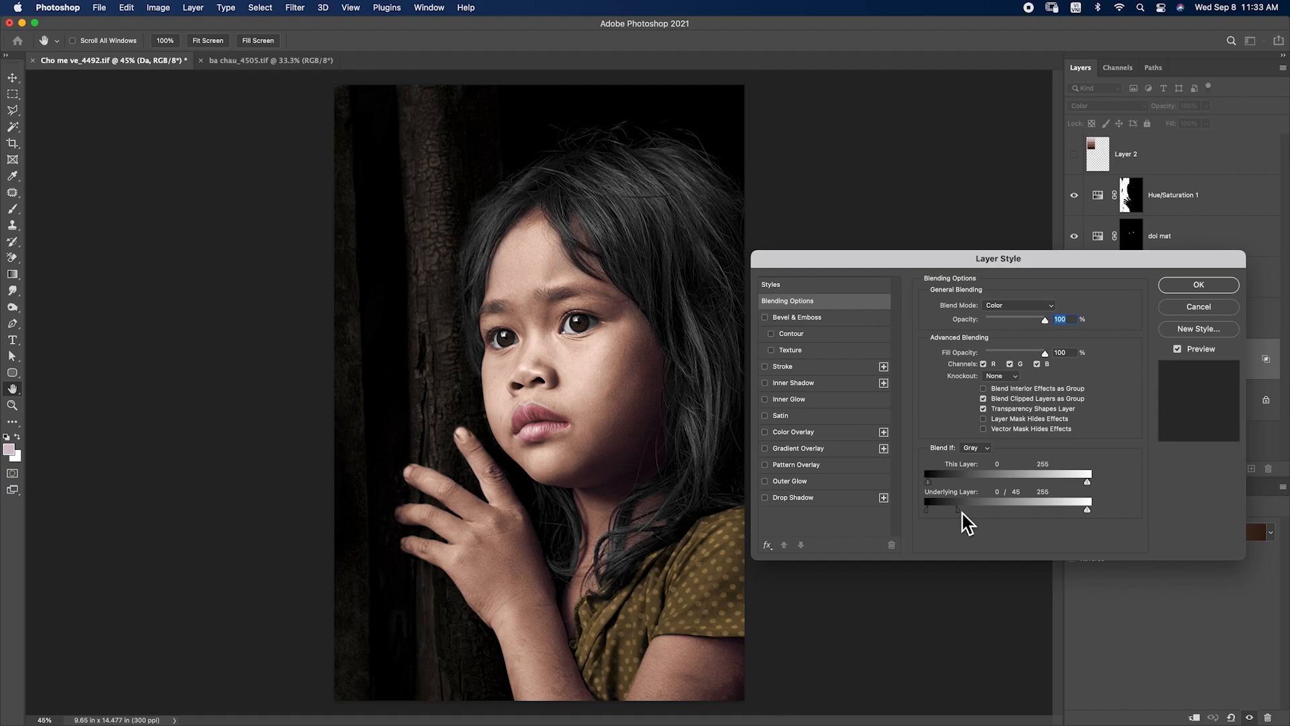
pyautogui.click(1179, 352)
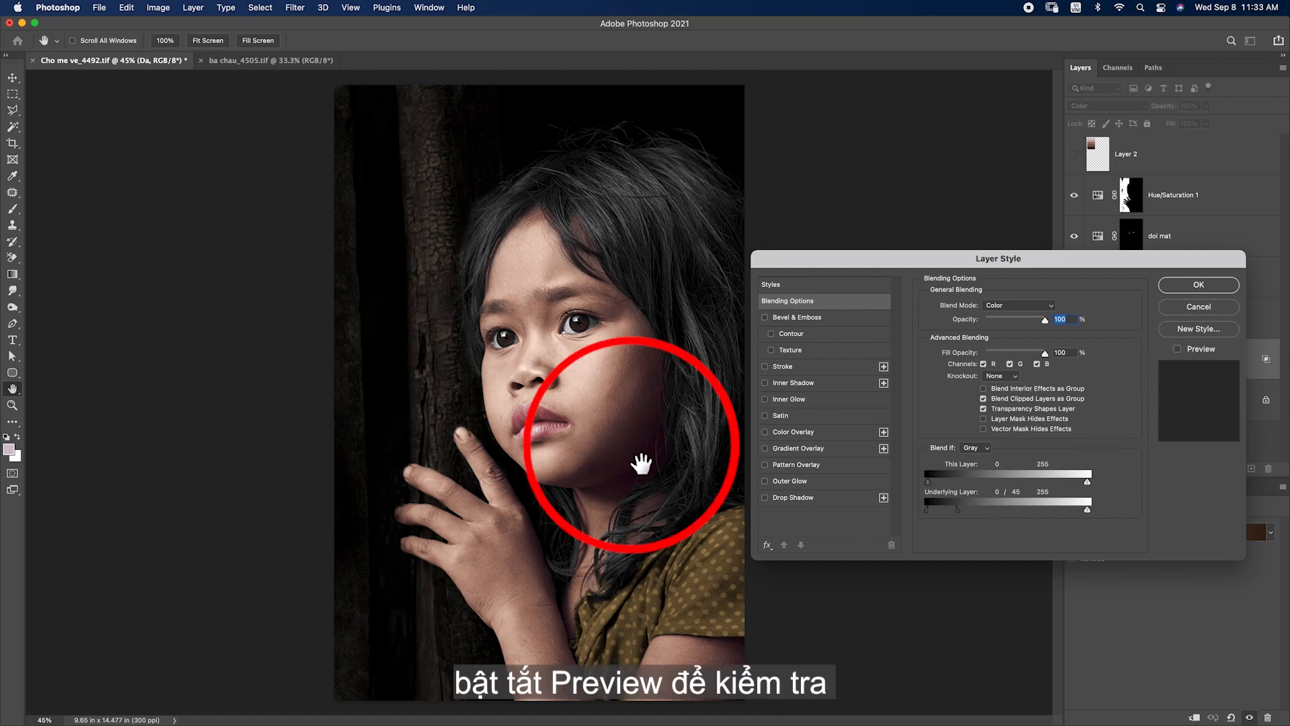
pyautogui.click(1178, 349)
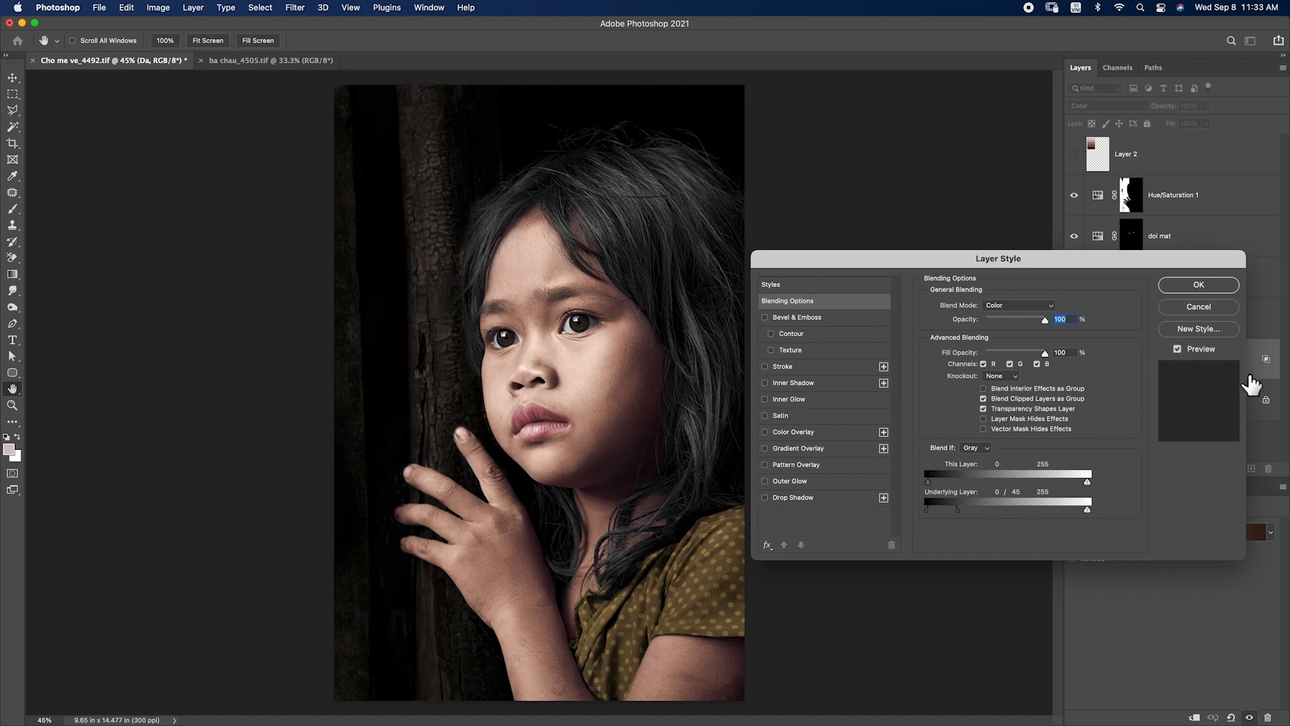
pyautogui.click(1220, 286)
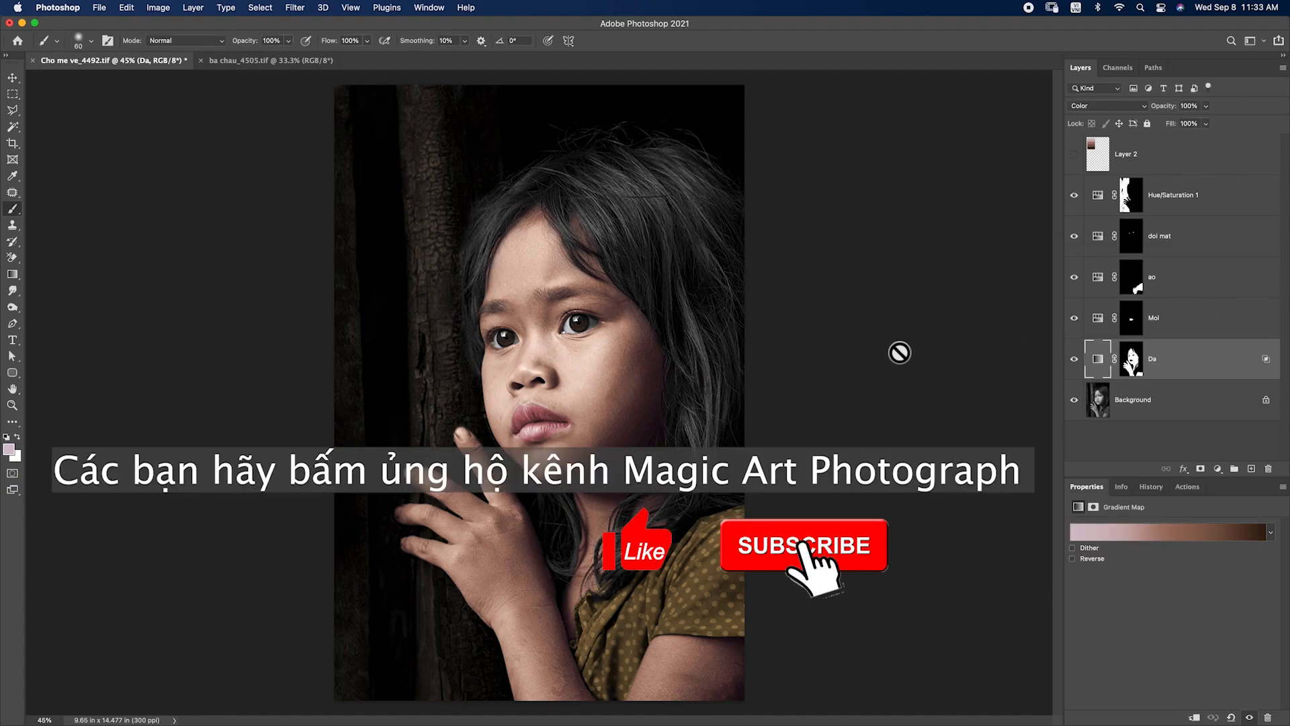
# - Compare the finished colorization with the black-and-white Background, leaving the color layers visible
pyautogui.keyDown('alt'); pyautogui.click(1074, 401); pyautogui.keyUp('alt')
pyautogui.keyDown('alt'); pyautogui.click(1074, 400); pyautogui.keyUp('alt')
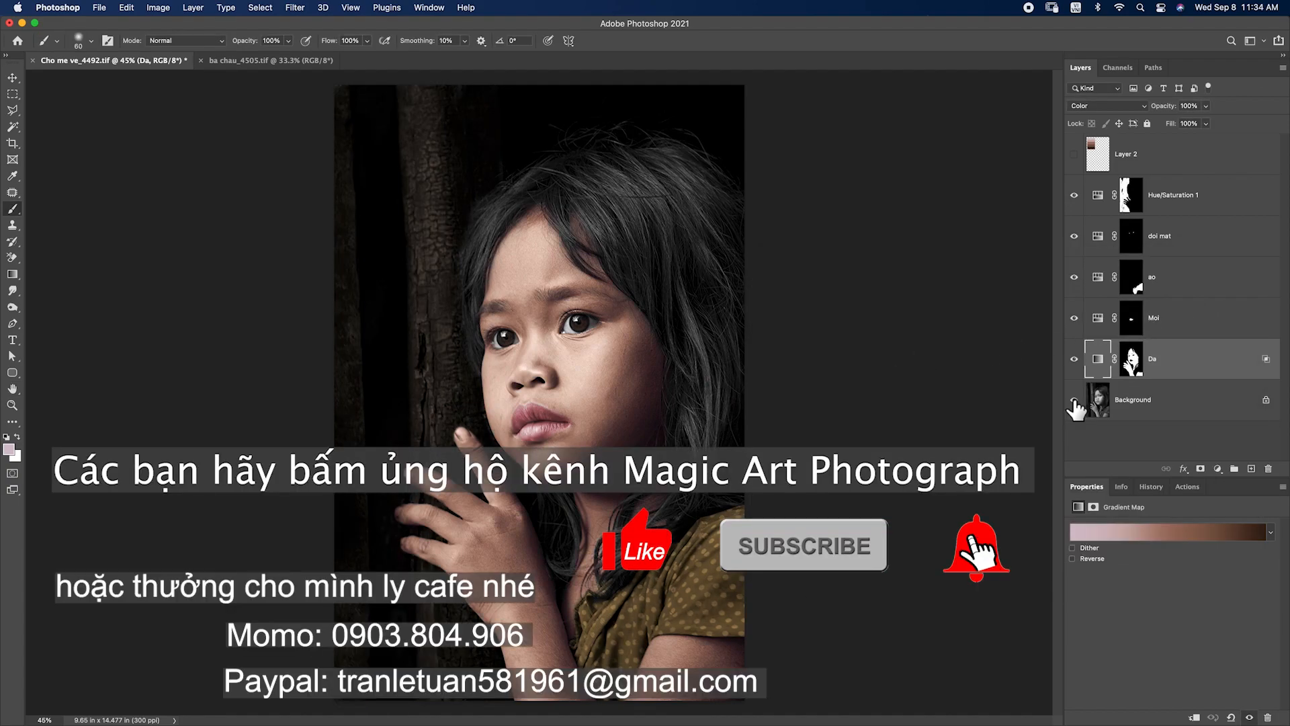
pyautogui.keyDown('alt'); pyautogui.click(1075, 401); pyautogui.keyUp('alt')
pyautogui.keyDown('alt'); pyautogui.click(1074, 400); pyautogui.keyUp('alt')
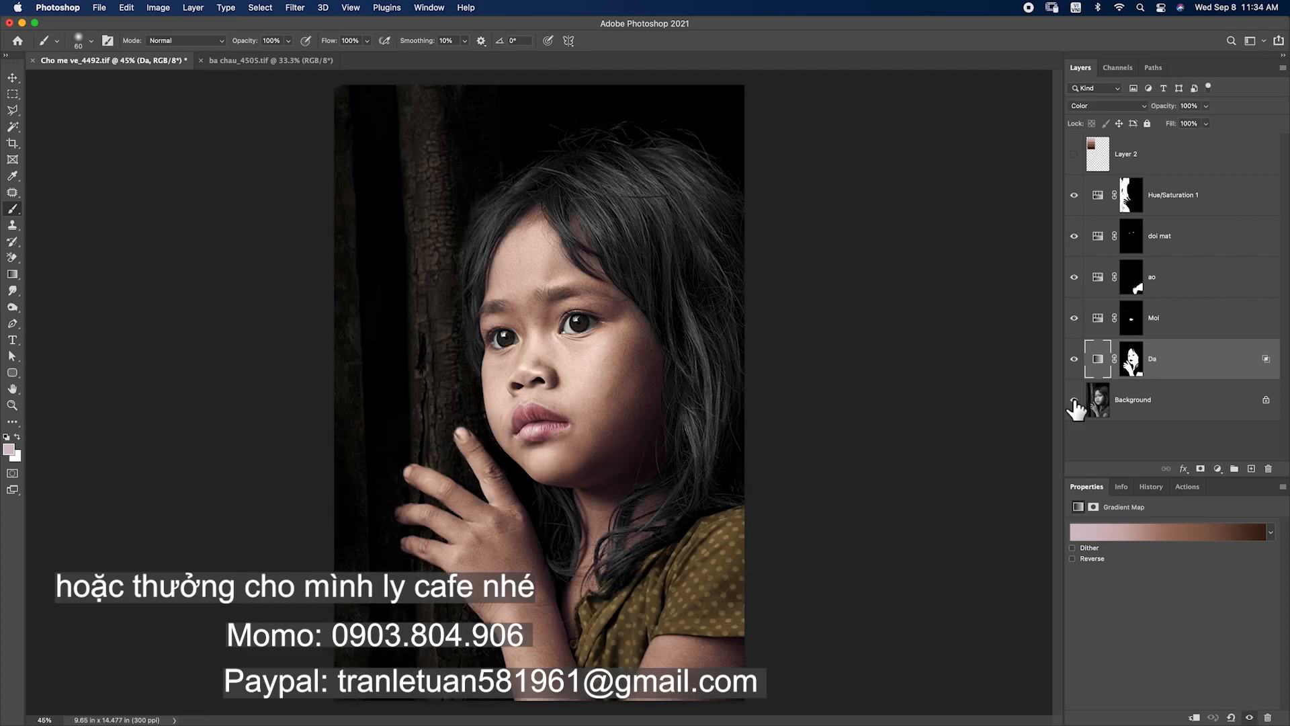